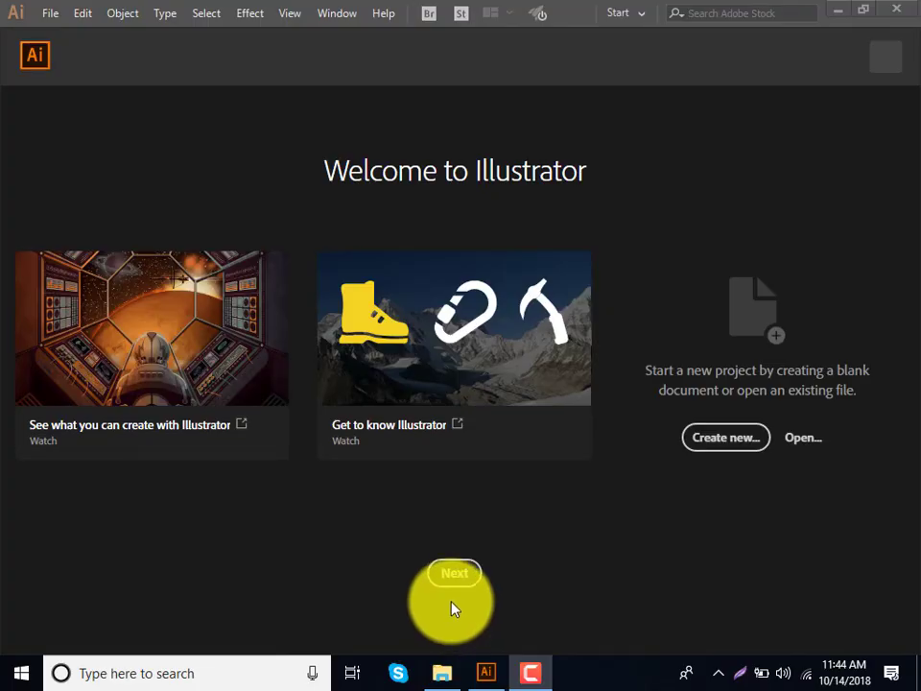
# - Open Business Card 1.ai from D:\Video\Business Card in File Explorer
pyautogui.click(440, 673)
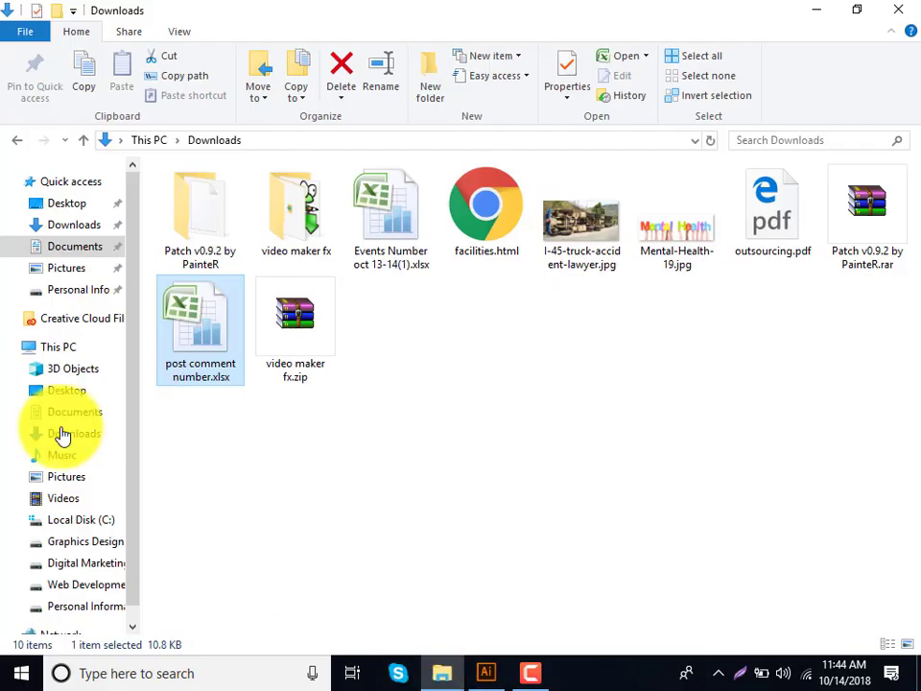
pyautogui.click(83, 544)
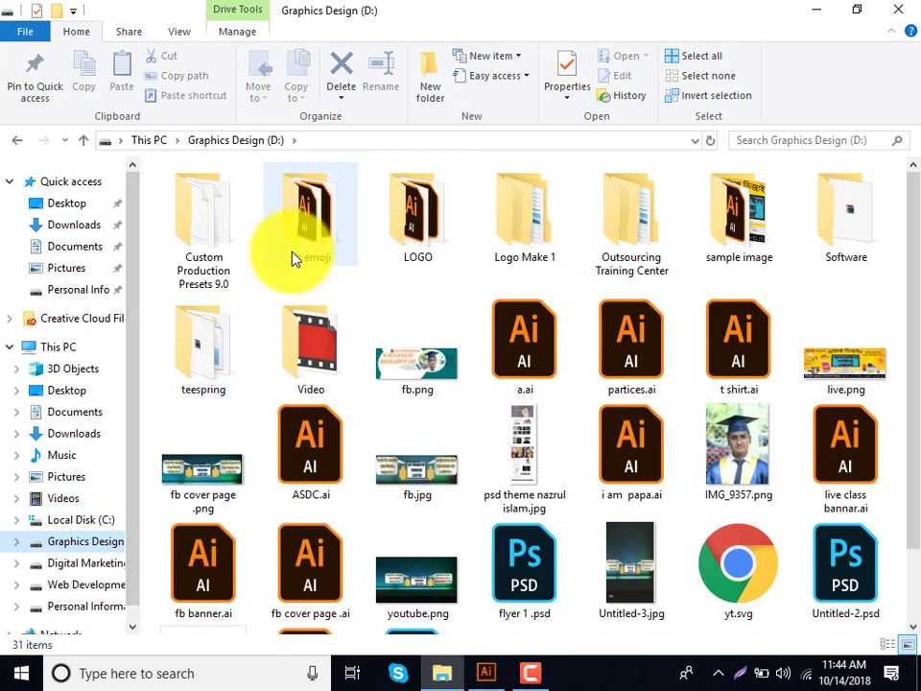
pyautogui.doubleClick(321, 350)
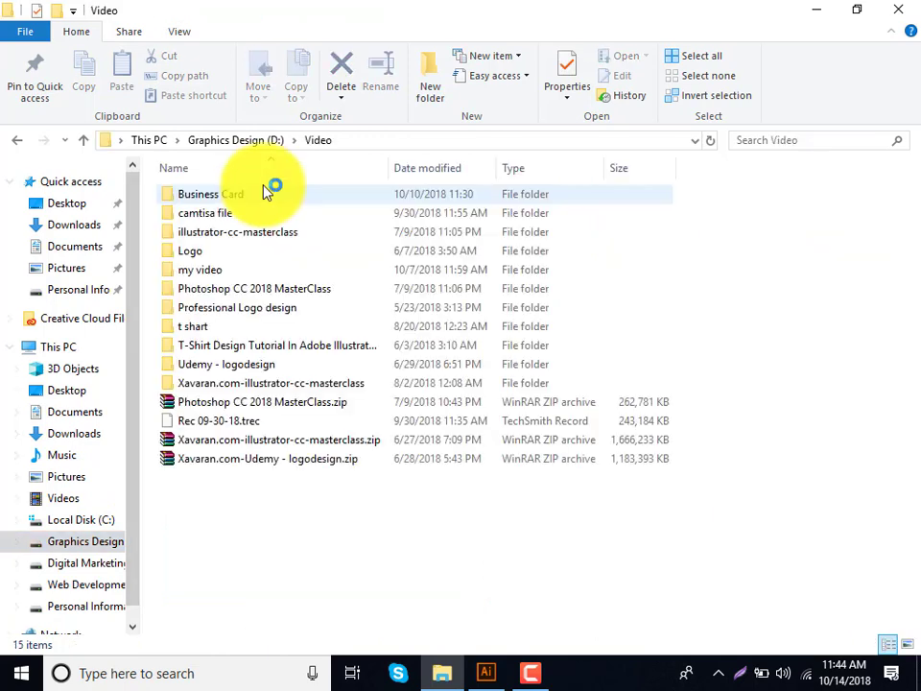
pyautogui.doubleClick(267, 191)
pyautogui.click(249, 198)
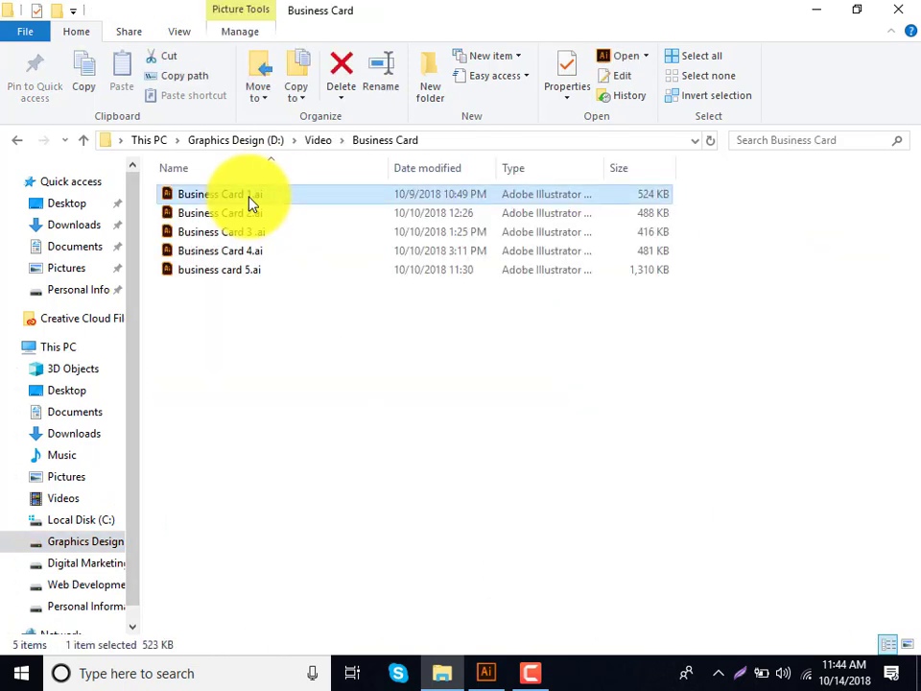
pyautogui.doubleClick(250, 197)
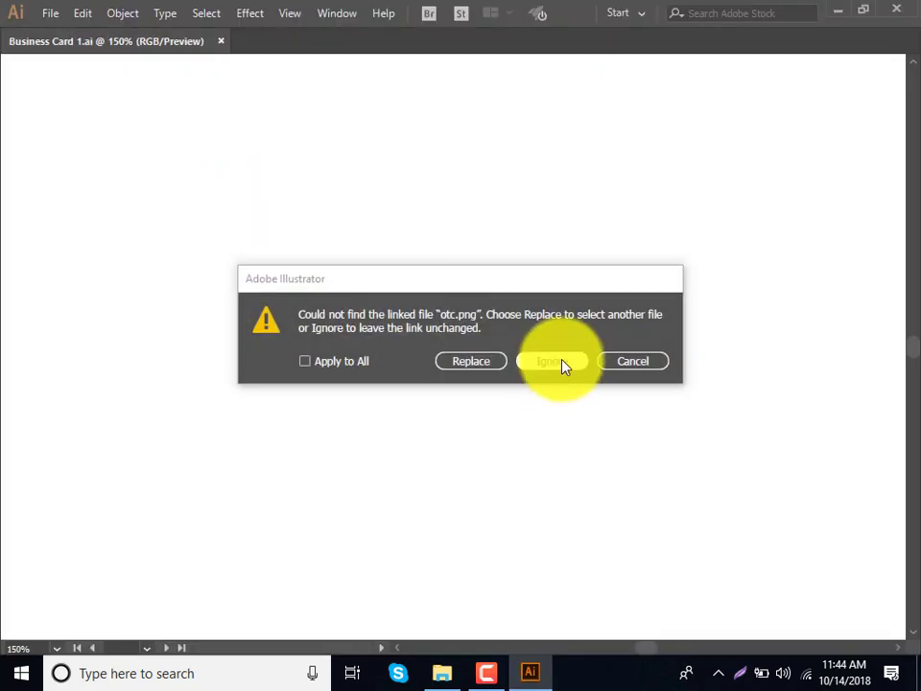
# - Skip relinking the missing otc.png, collapse the panel dock, and show both card artboards
pyautogui.click(564, 365)
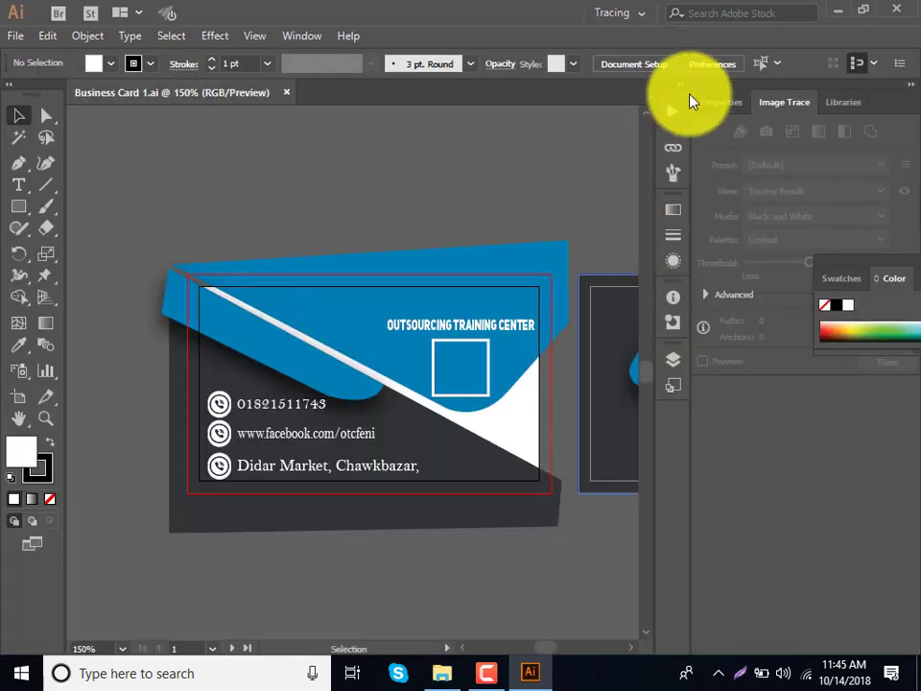
pyautogui.click(909, 97)
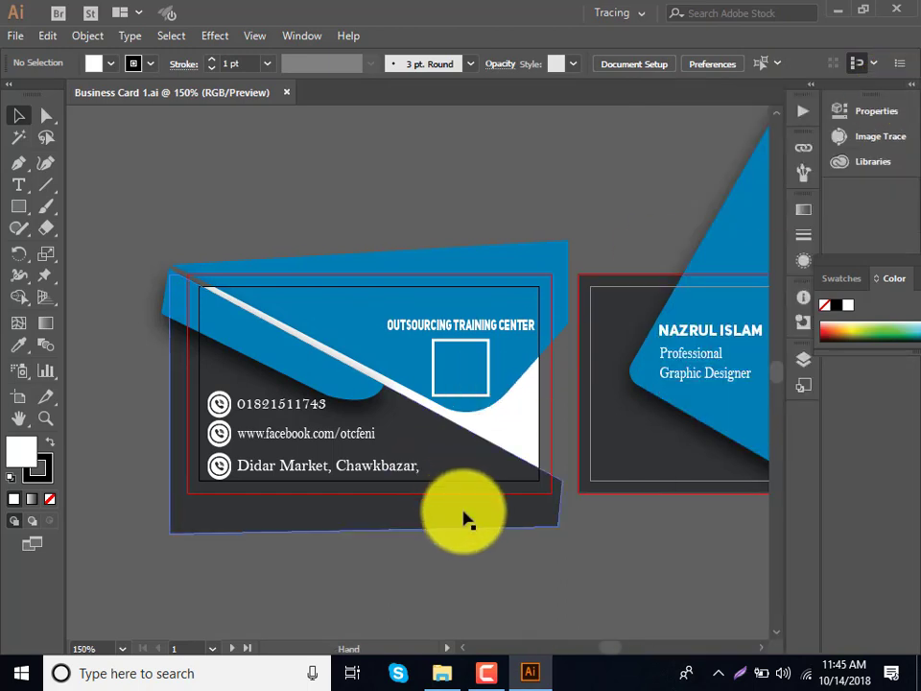
pyautogui.moveTo(447, 509); pyautogui.dragTo(346, 491)
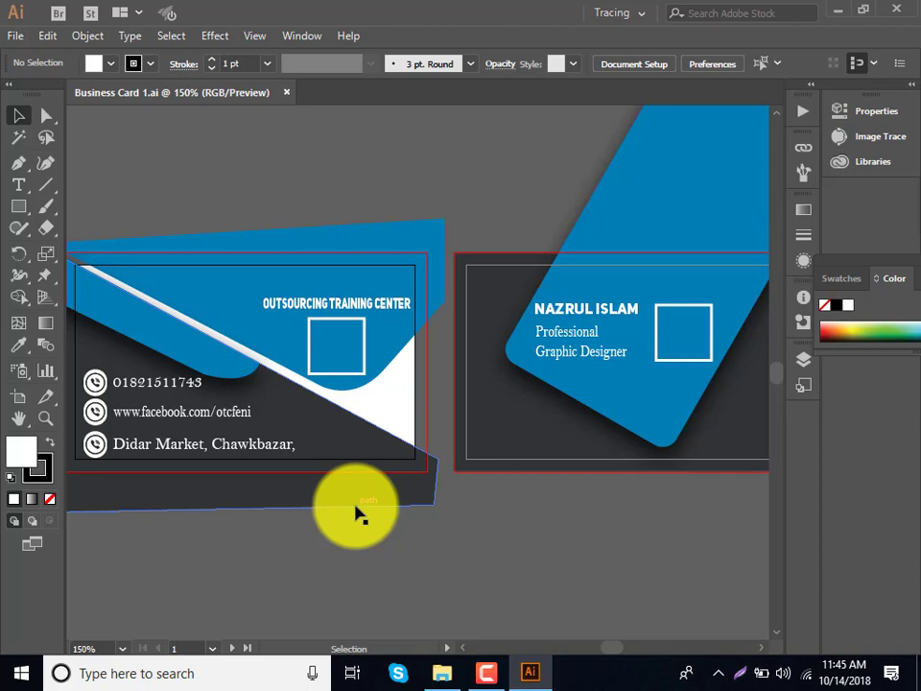
# - Start a new document preset named Business card, keeping inches as the unit
pyautogui.click(14, 38)
pyautogui.press('Escape')
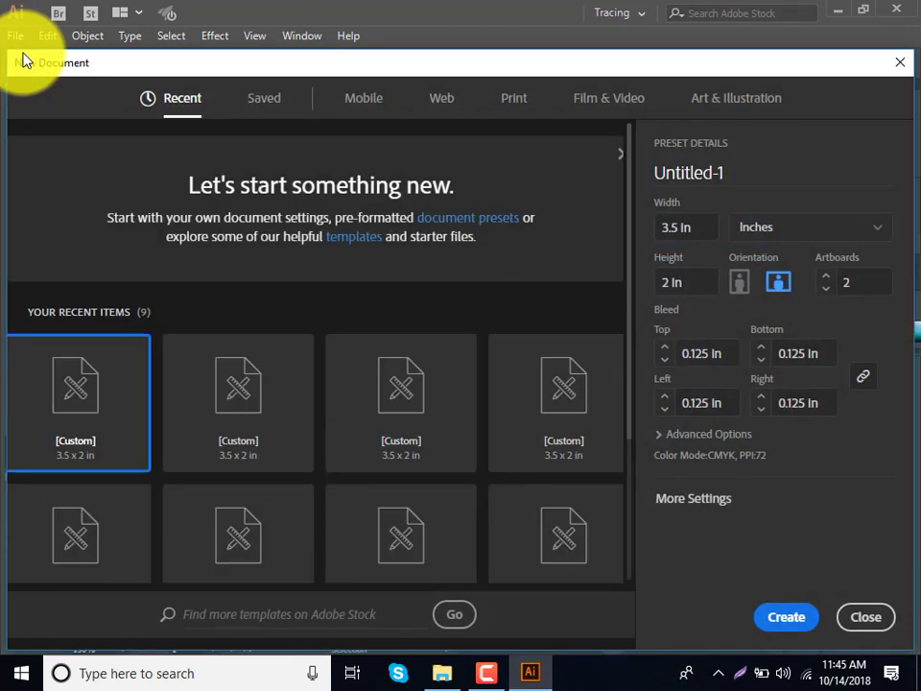
pyautogui.tripleClick(732, 176)
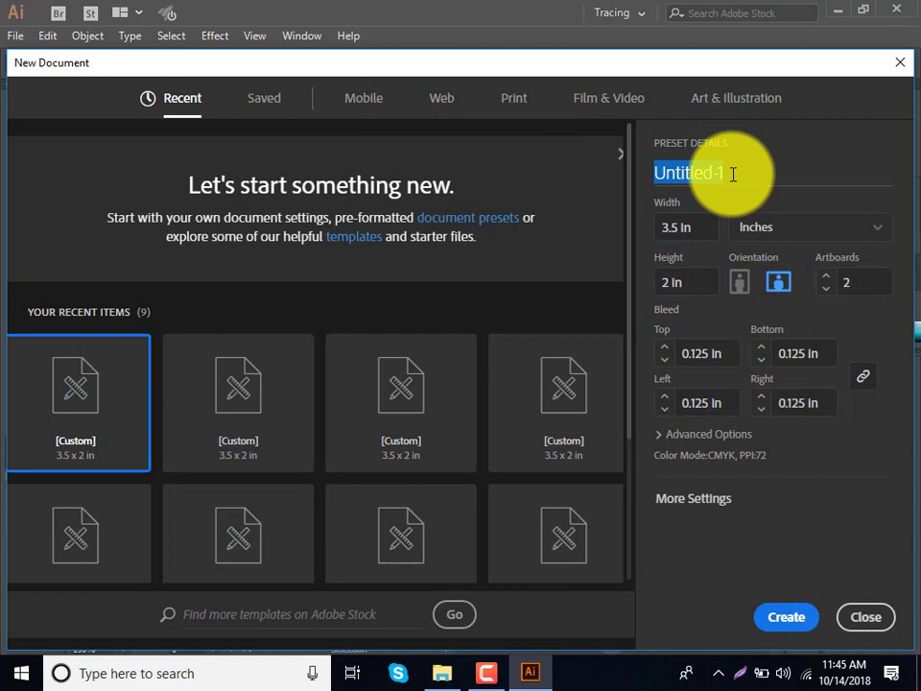
pyautogui.write('Bus')
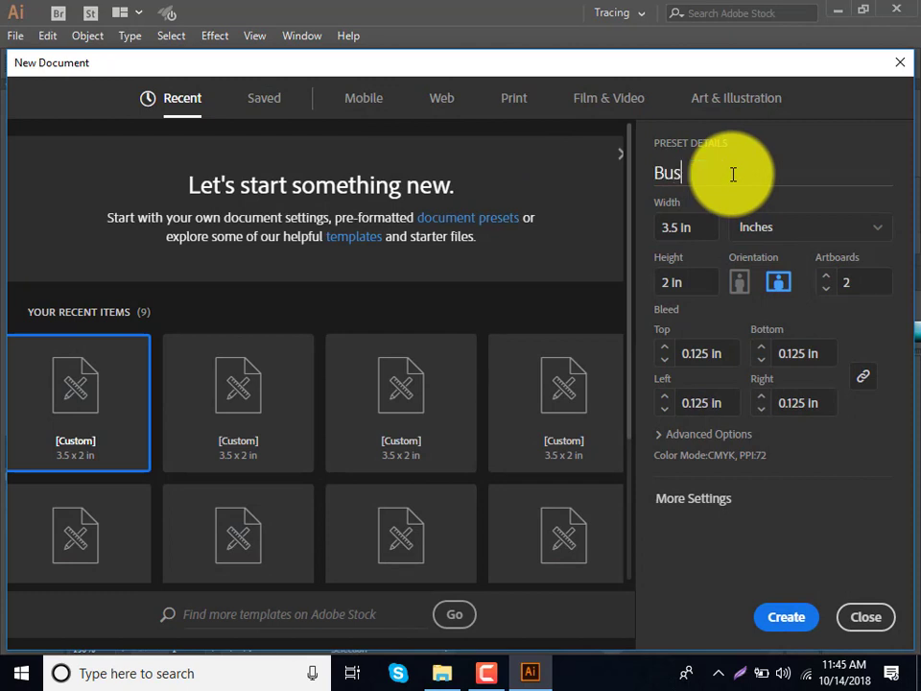
pyautogui.write('iness card')
pyautogui.click(777, 234)
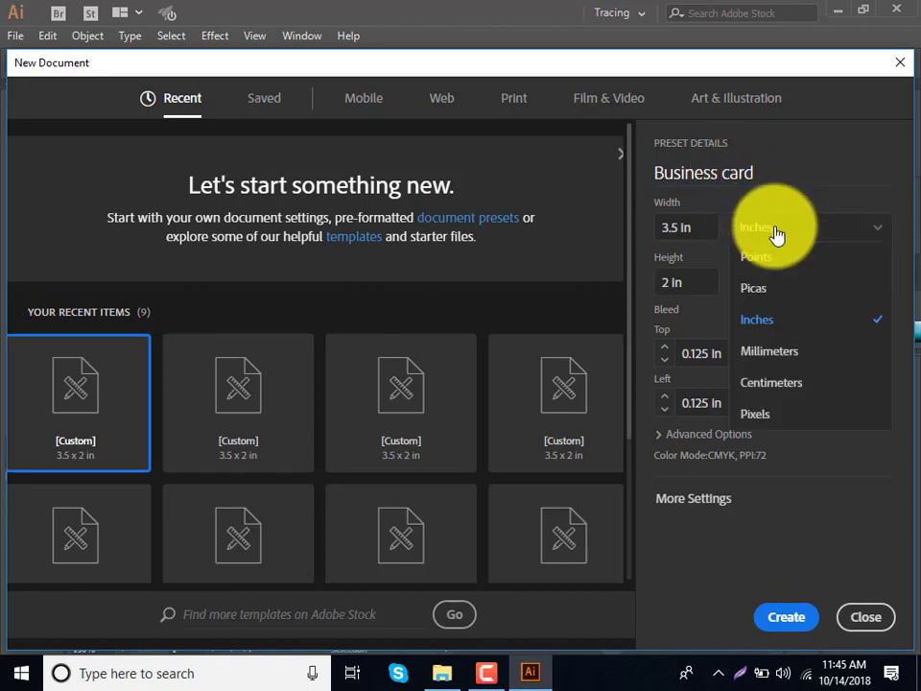
pyautogui.click(767, 320)
# - Set the card width to 3.5 in, height 2 in, and bleed to 0.125 in
pyautogui.click(682, 226)
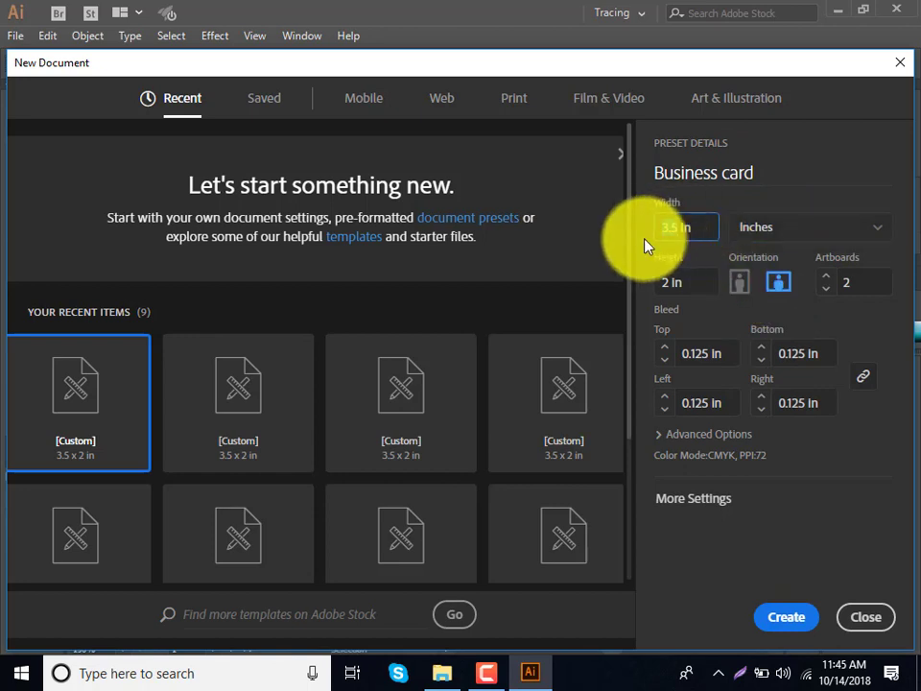
pyautogui.press('BackSpace')
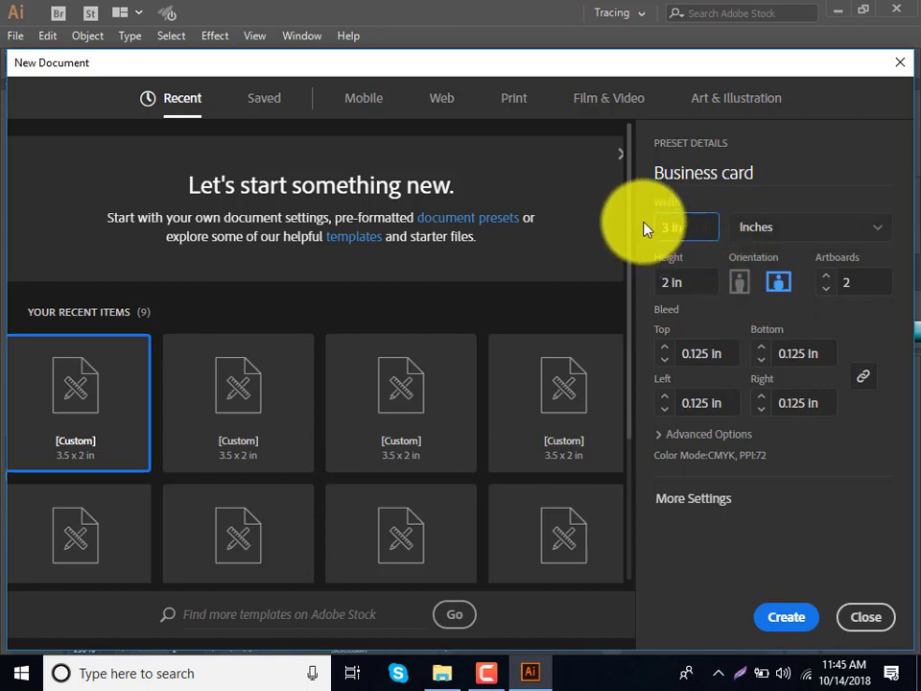
pyautogui.write('3.5')
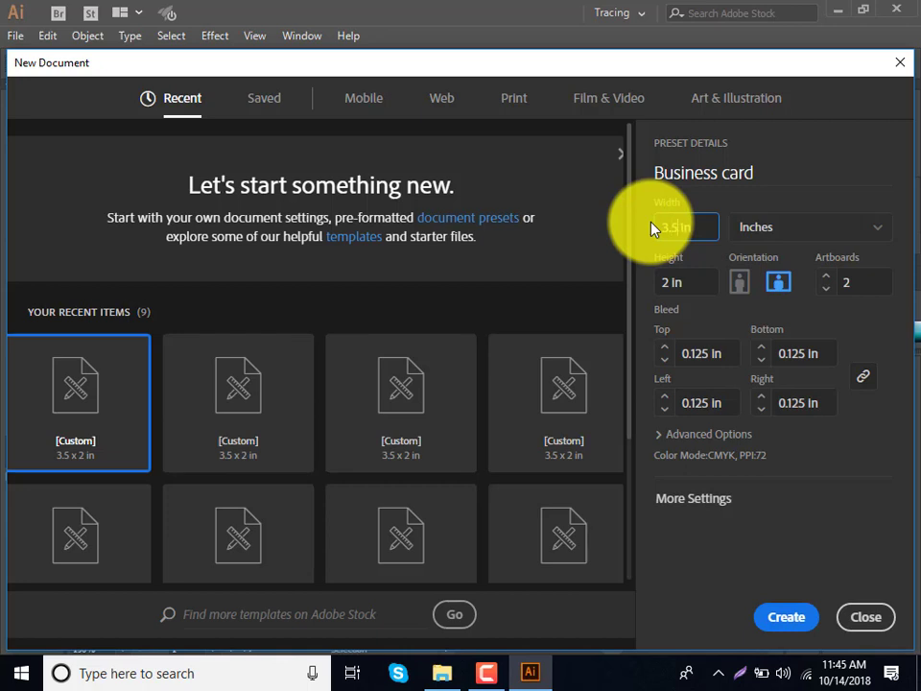
pyautogui.click(674, 286)
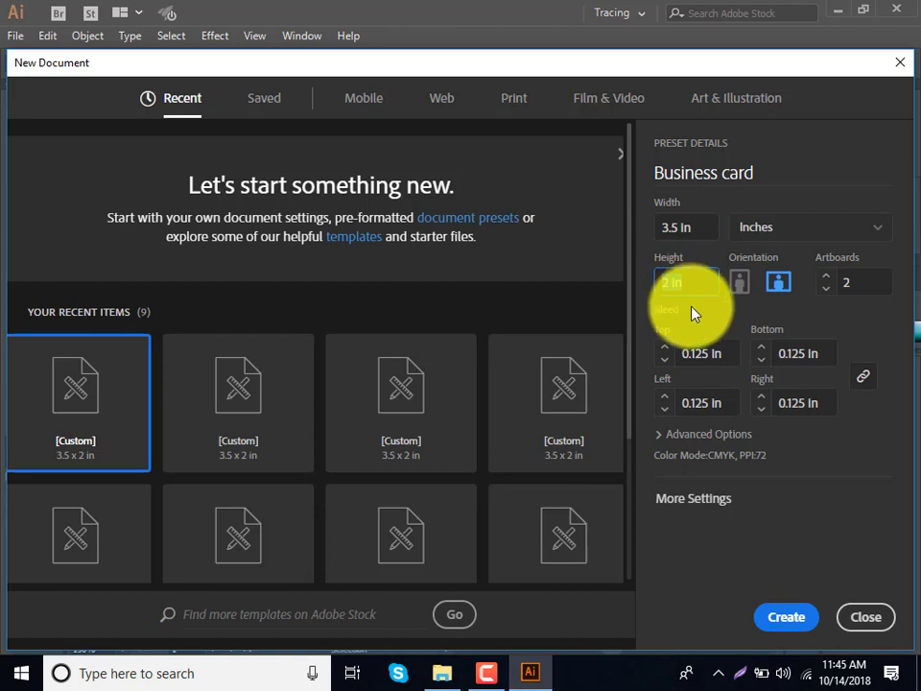
pyautogui.click(705, 356)
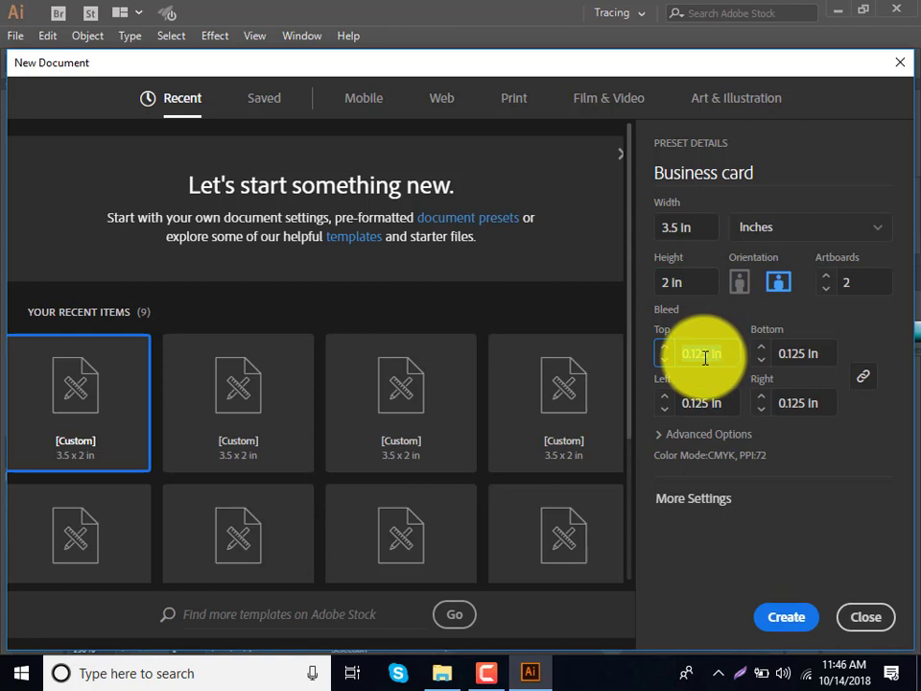
pyautogui.write('0.12')
pyautogui.write('5')
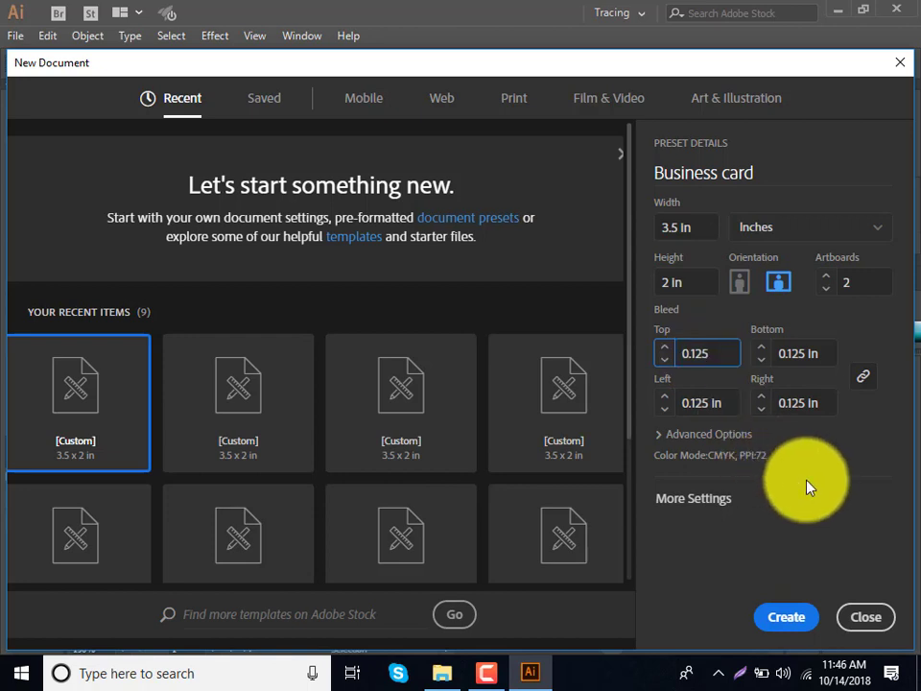
pyautogui.click(806, 487)
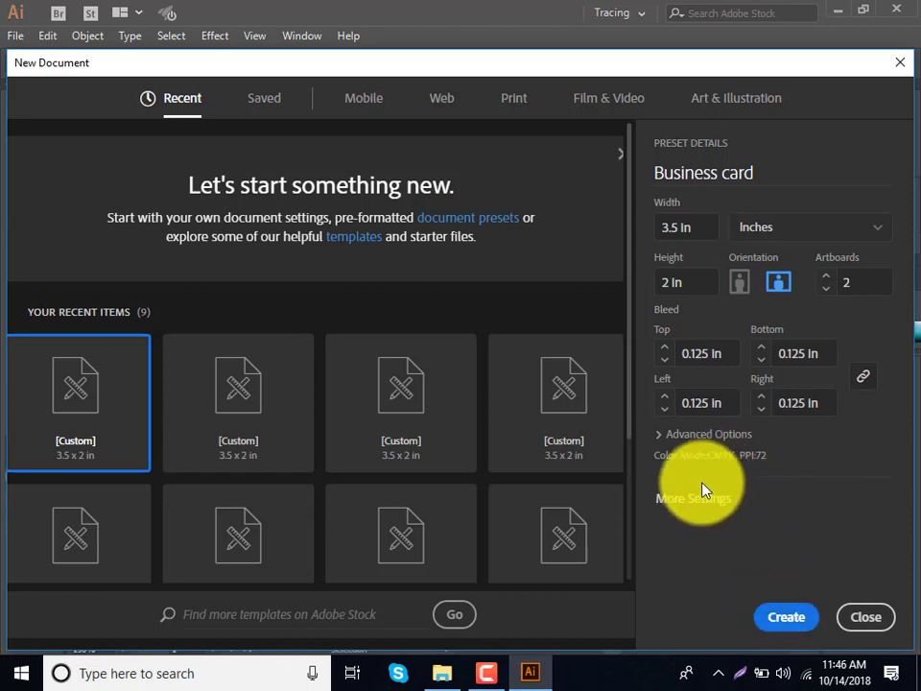
# - Create the Business card document and launch the Pixie colour picker beside it
pyautogui.click(708, 433)
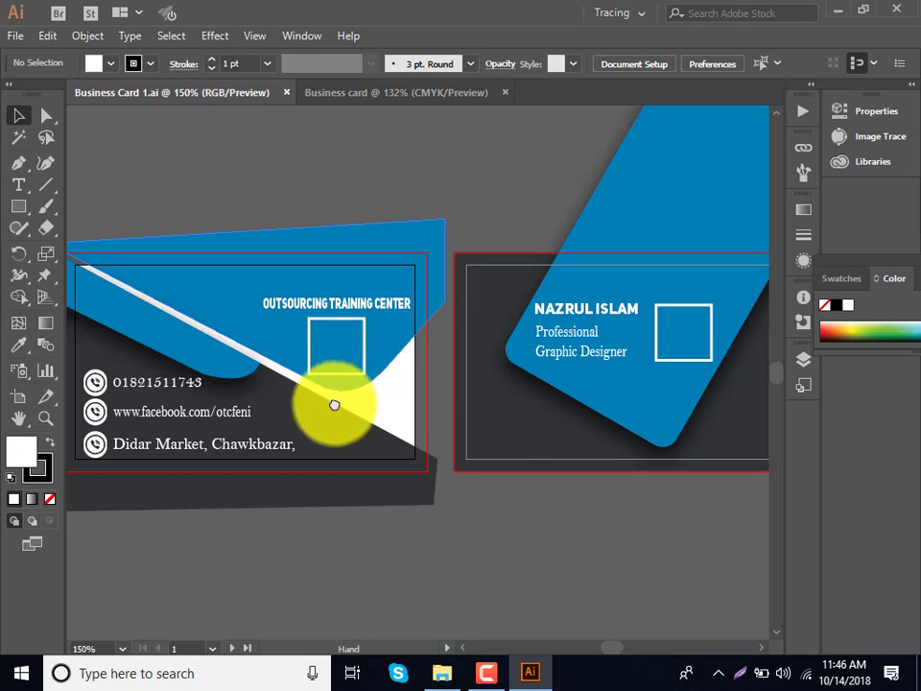
pyautogui.moveTo(335, 403); pyautogui.dragTo(392, 401)
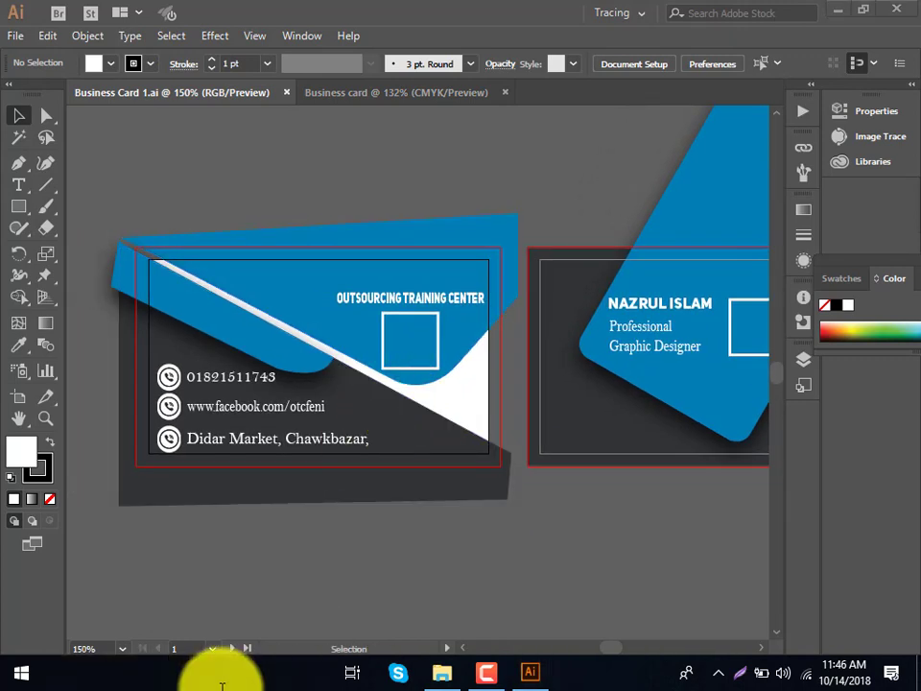
pyautogui.click(192, 673)
pyautogui.write('pi')
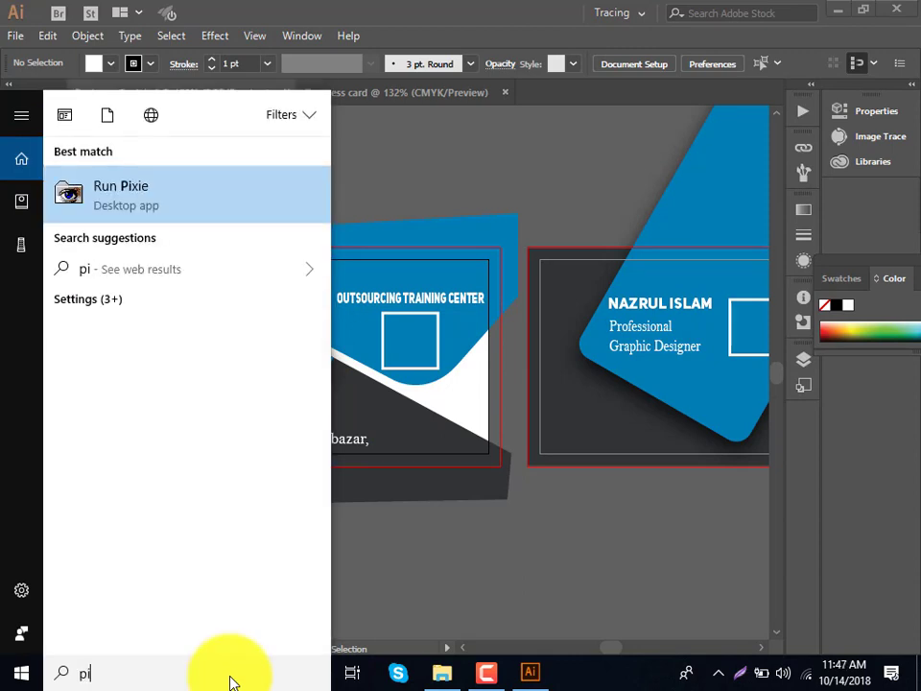
pyautogui.press('Return')
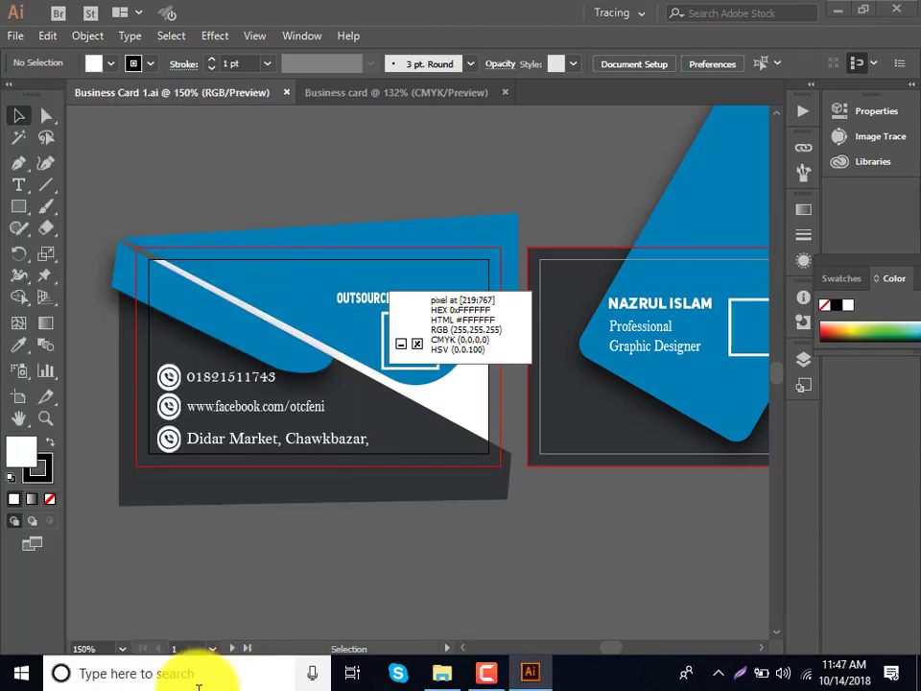
pyautogui.moveTo(417, 318)
pyautogui.mouseDown()
pyautogui.moveTo(897, 125)
pyautogui.moveTo(897, 57)
pyautogui.mouseUp()
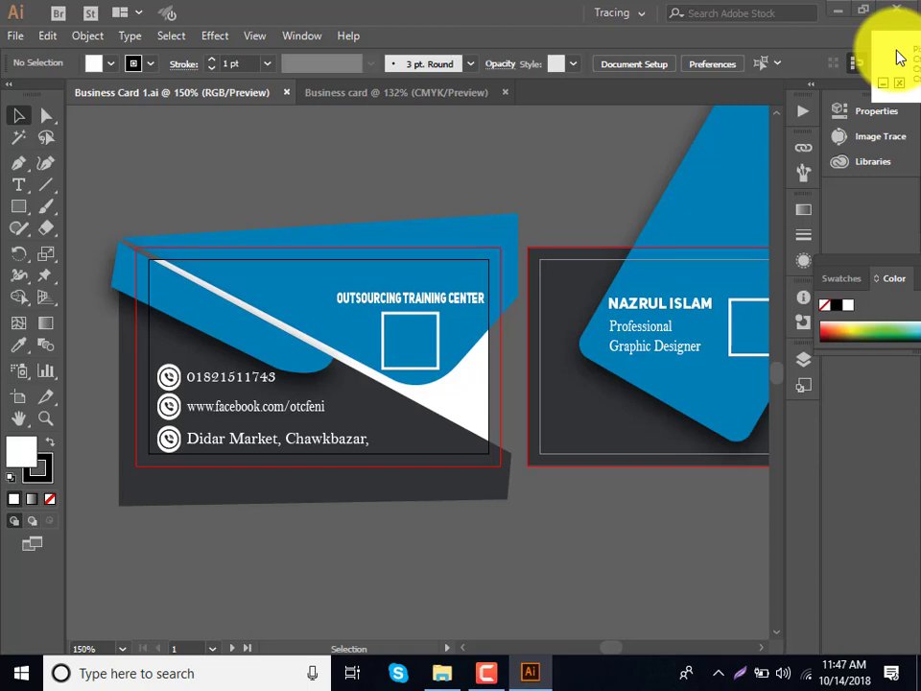
pyautogui.click(360, 92)
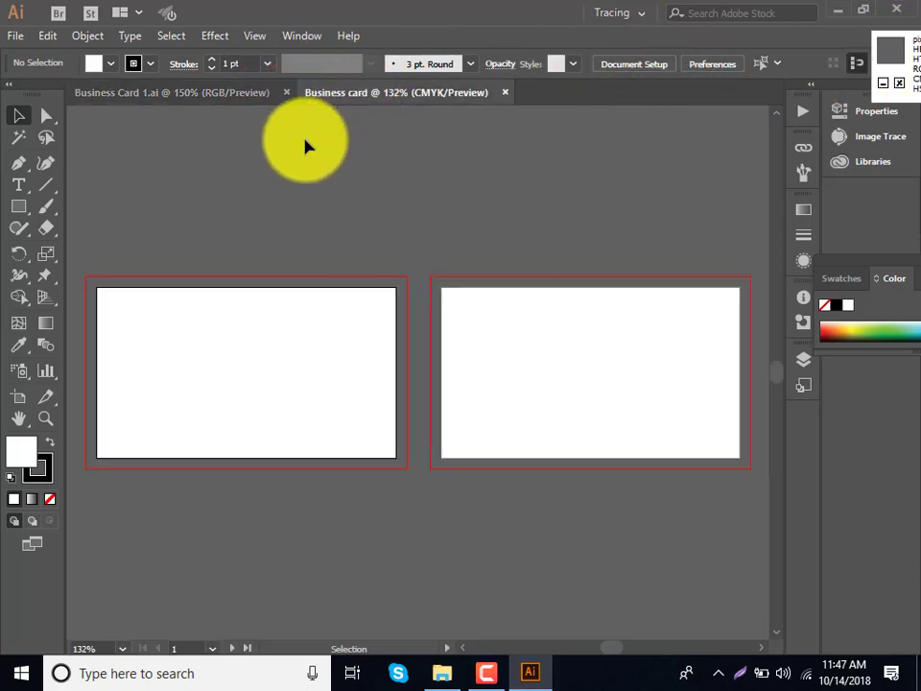
pyautogui.click(154, 96)
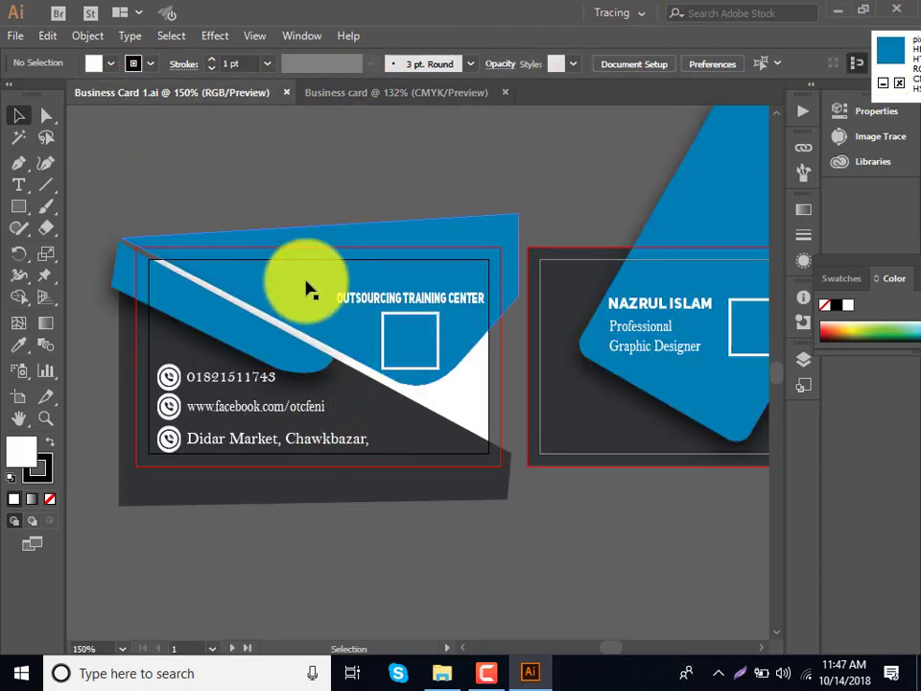
pyautogui.click(365, 341)
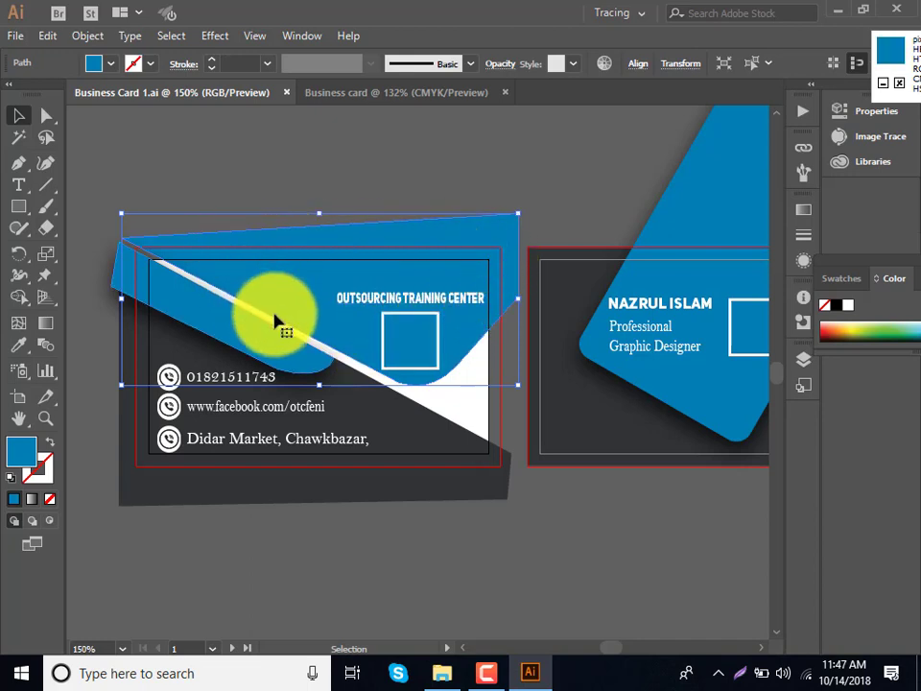
pyautogui.click(375, 94)
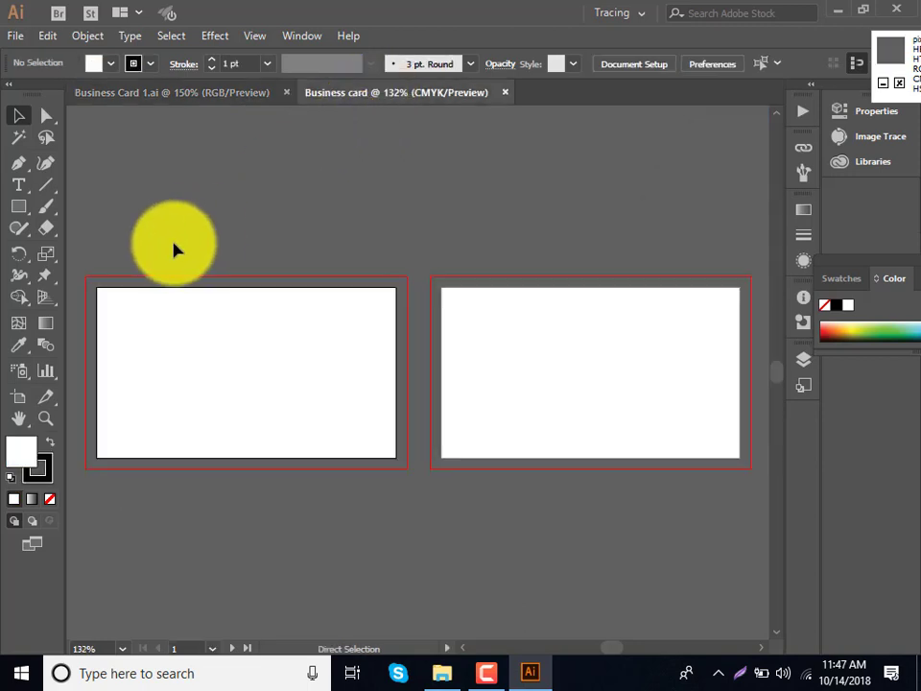
pyautogui.hotkey('ctrl', '0')
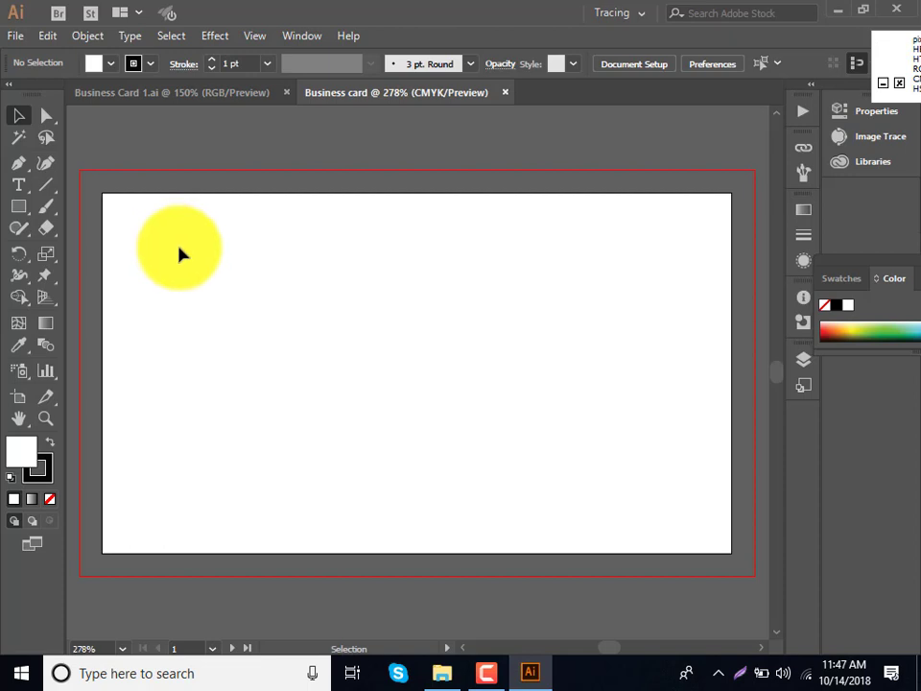
pyautogui.hotkey('ctrl', '-')
pyautogui.hotkey('ctrl', '-')
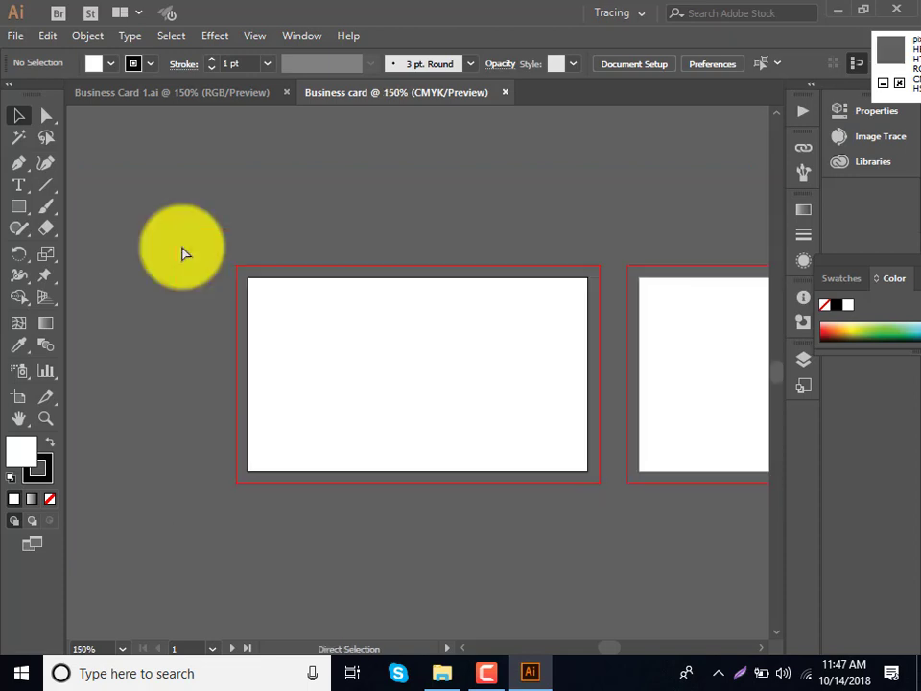
# - Pen-draw a closed diagonal shape over the card's top, with a curved lower-right corner
pyautogui.click(19, 163)
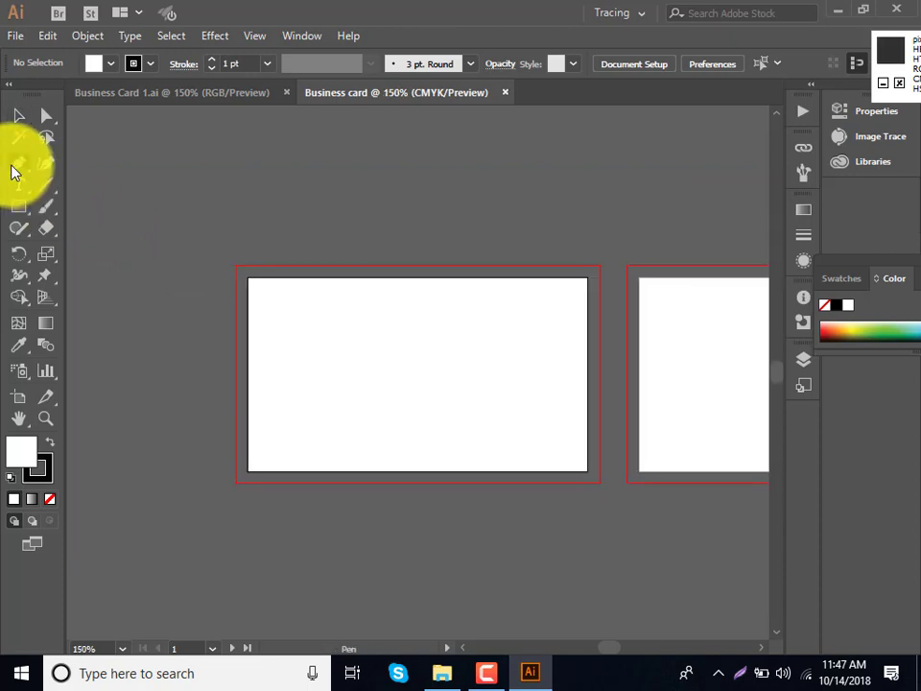
pyautogui.click(236, 245)
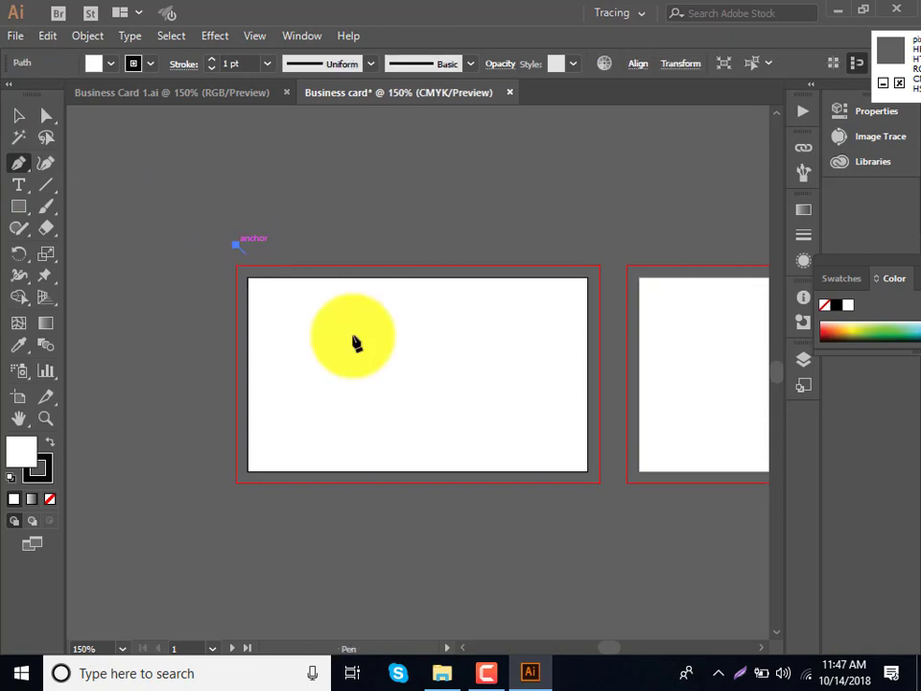
pyautogui.click(530, 407)
pyautogui.moveTo(609, 395); pyautogui.dragTo(631, 347)
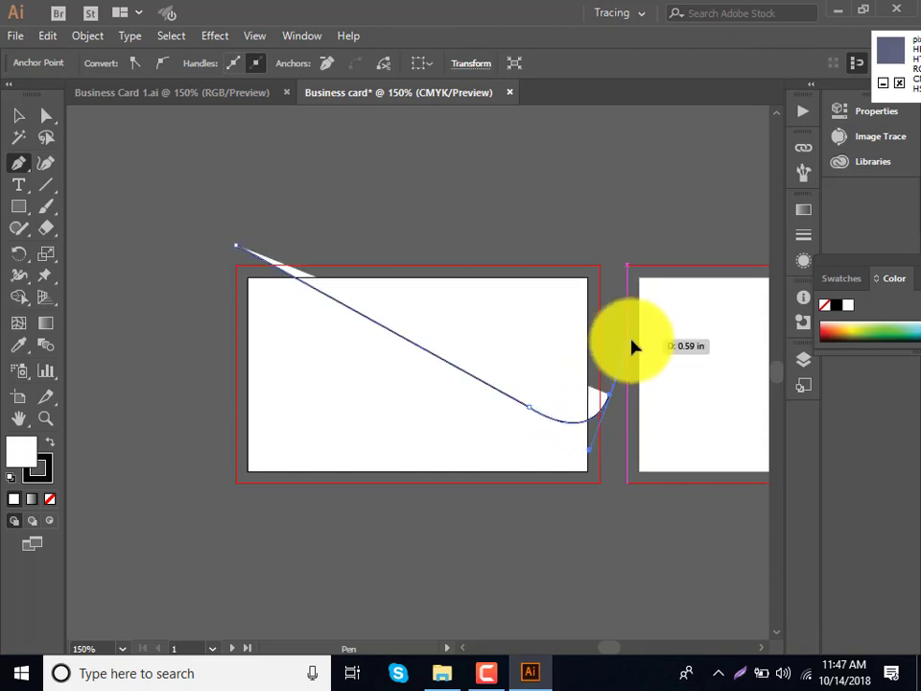
pyautogui.click(611, 397)
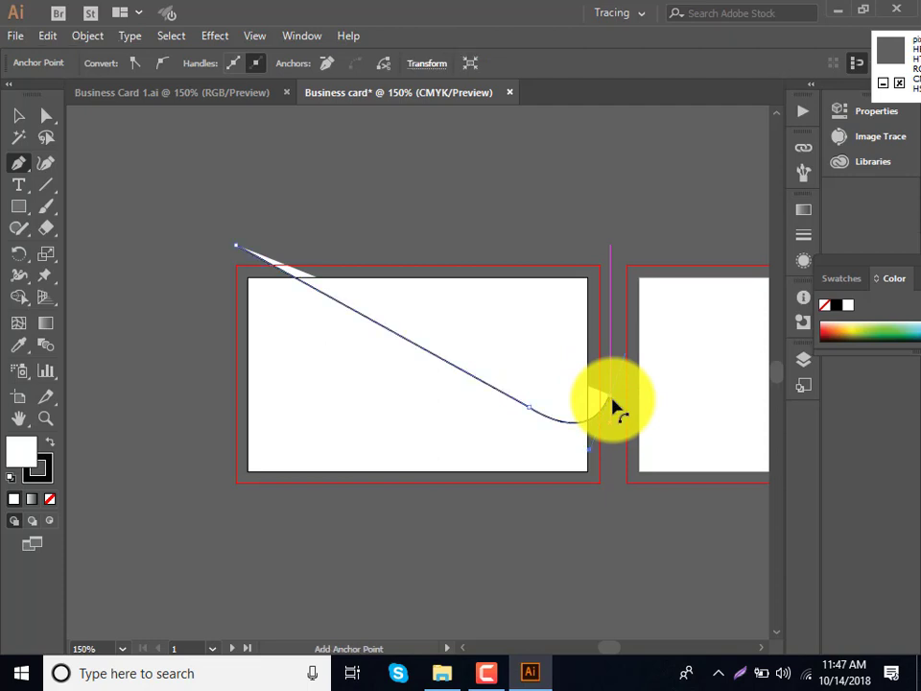
pyautogui.moveTo(613, 407); pyautogui.dragTo(612, 408)
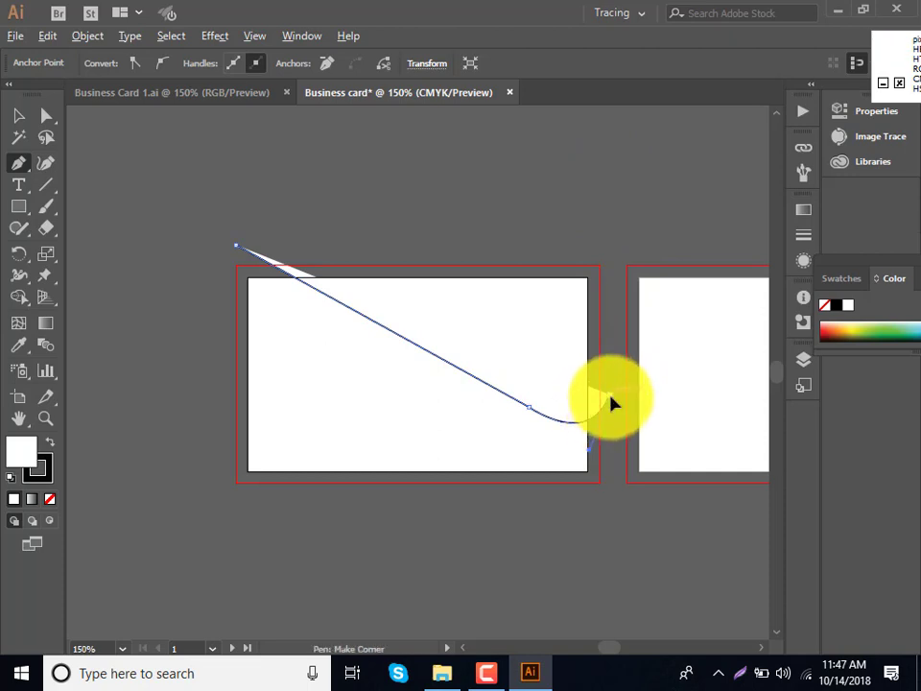
pyautogui.moveTo(612, 408); pyautogui.dragTo(612, 213)
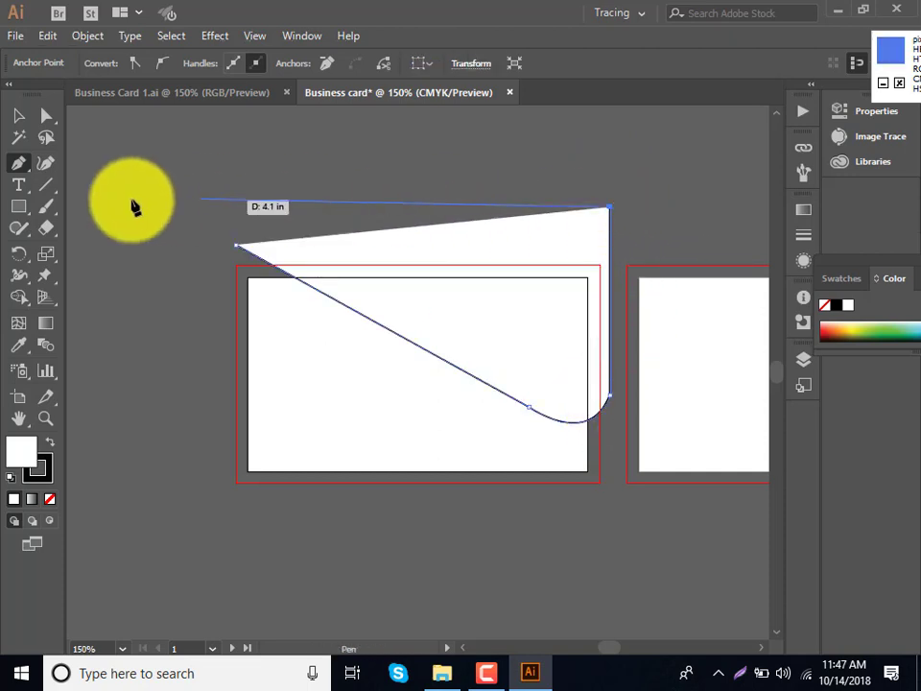
pyautogui.click(230, 193)
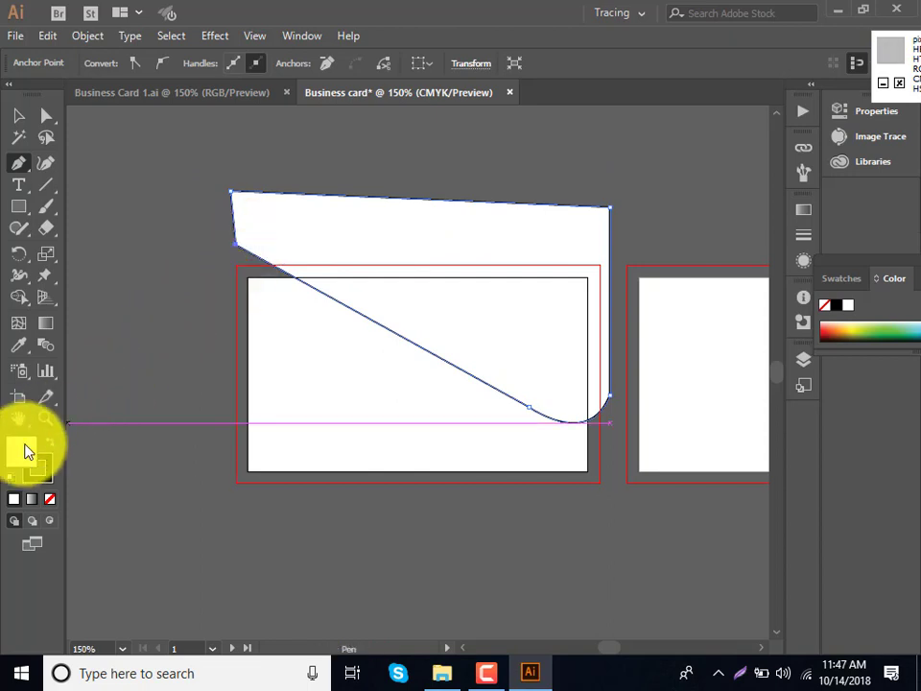
pyautogui.click(134, 93)
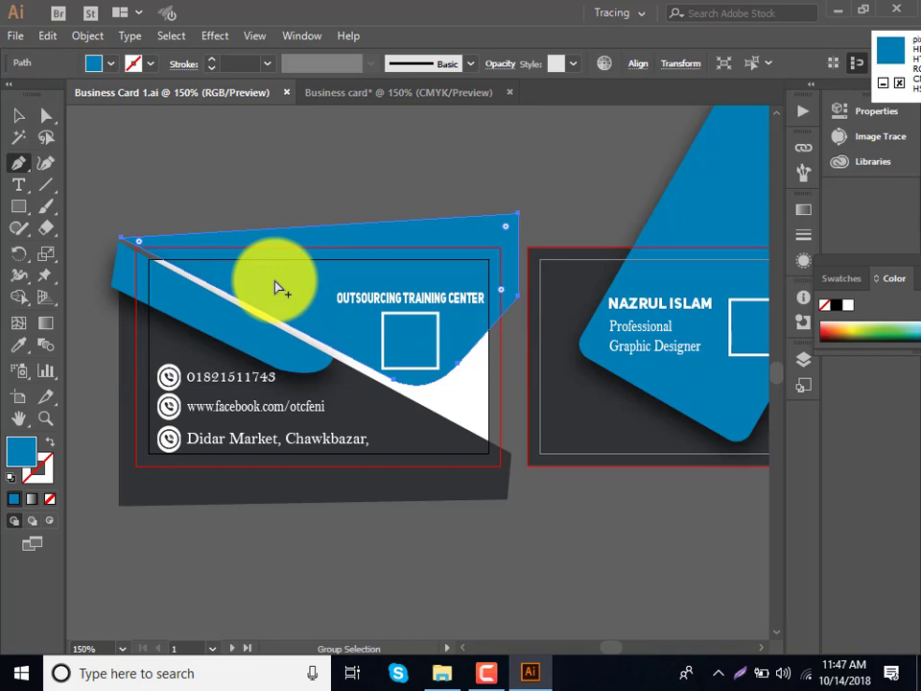
# - Fill the top diagonal shape with blue 017DB6 and set its stroke to None
pyautogui.click(408, 93)
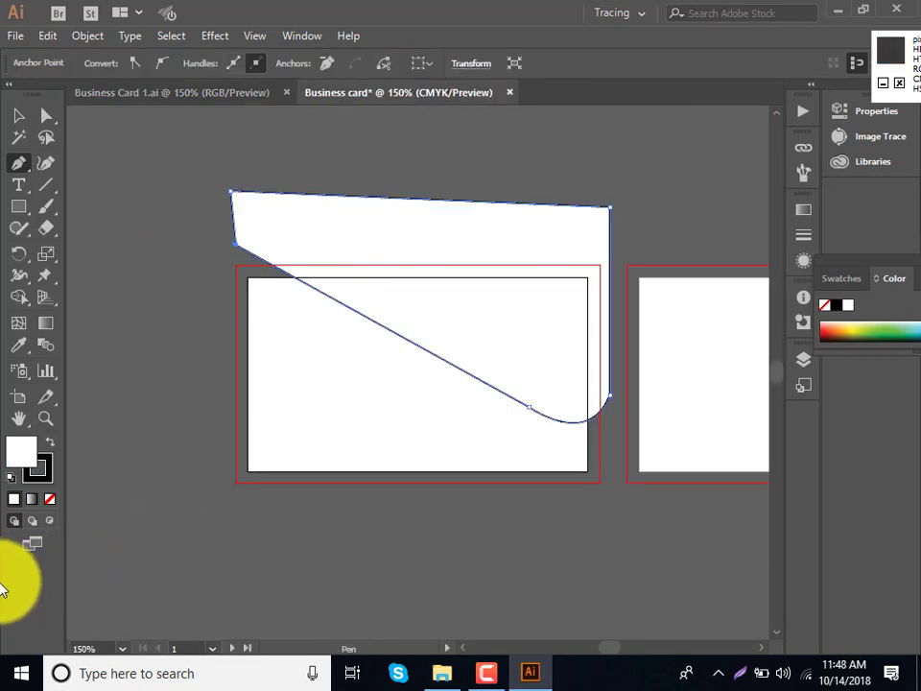
pyautogui.doubleClick(29, 459)
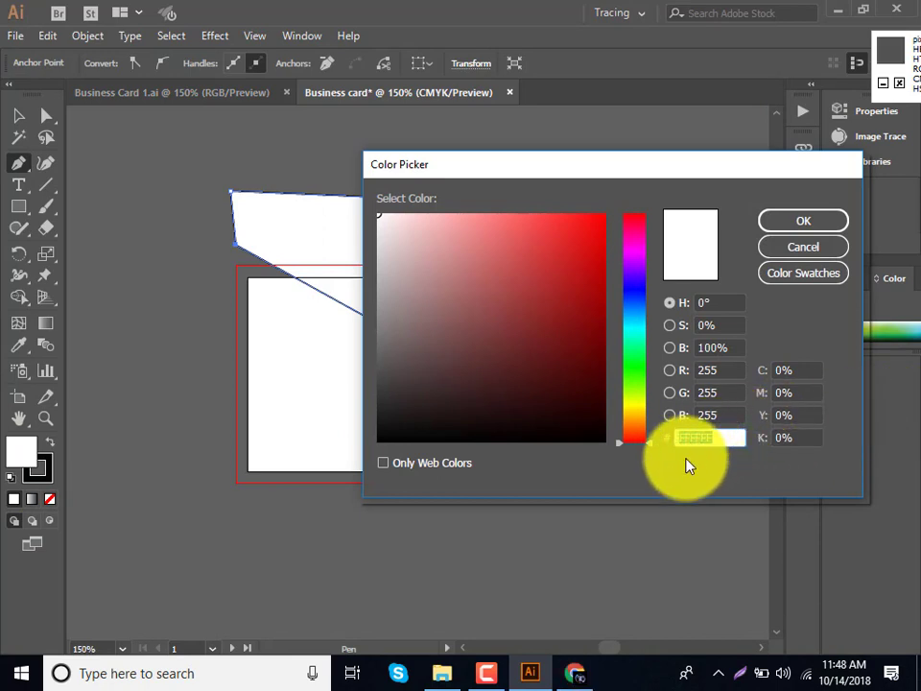
pyautogui.write('017DB6')
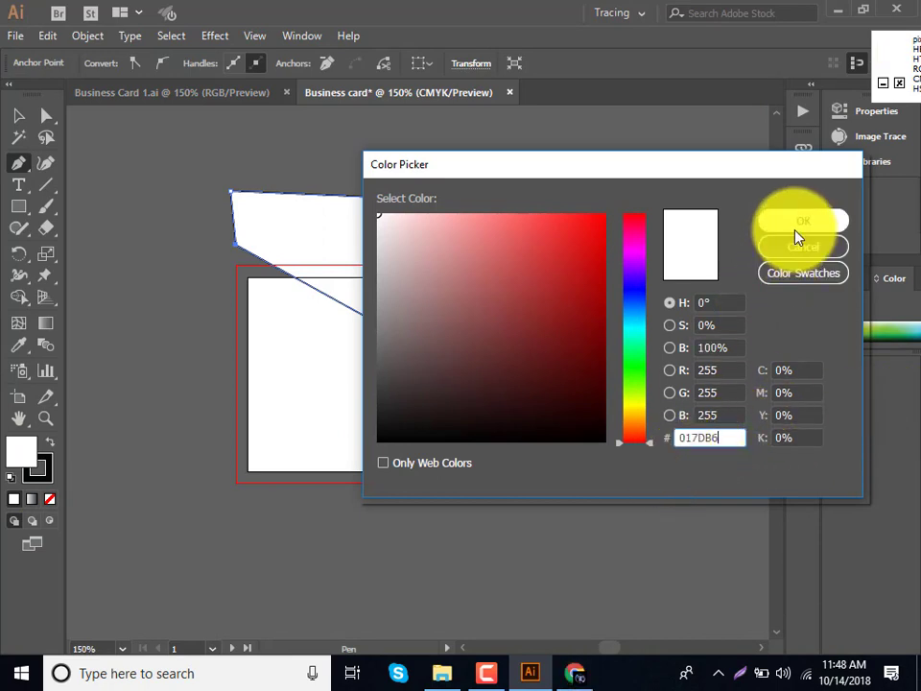
pyautogui.click(796, 233)
pyautogui.click(578, 672)
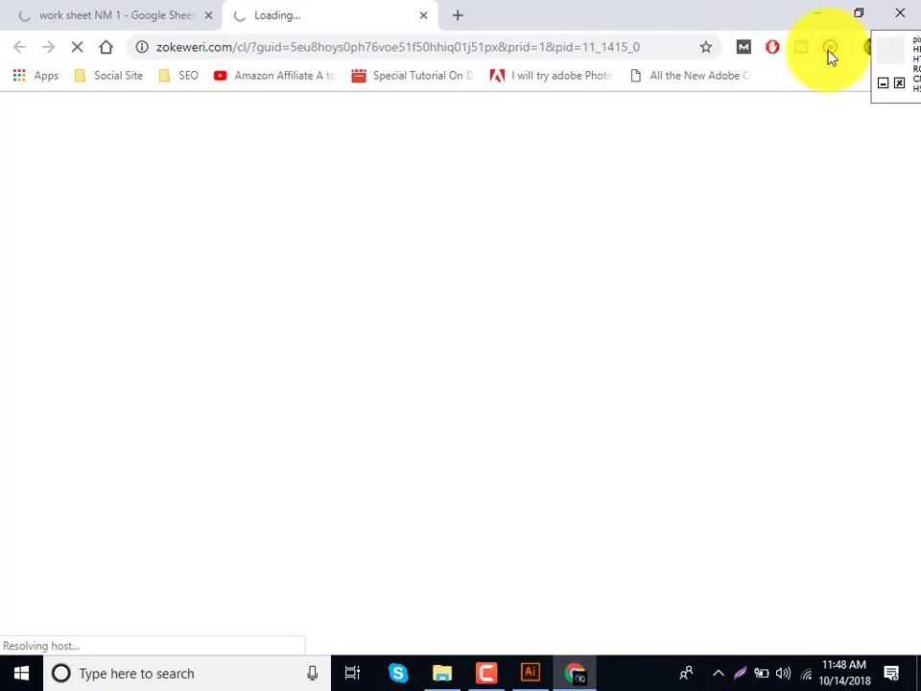
pyautogui.click(518, 673)
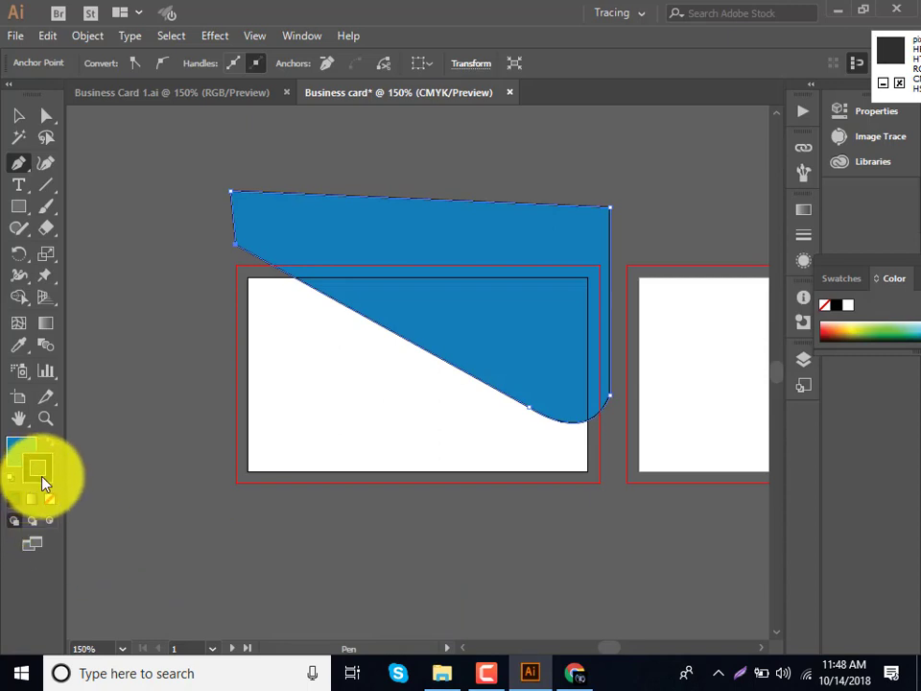
pyautogui.click(54, 500)
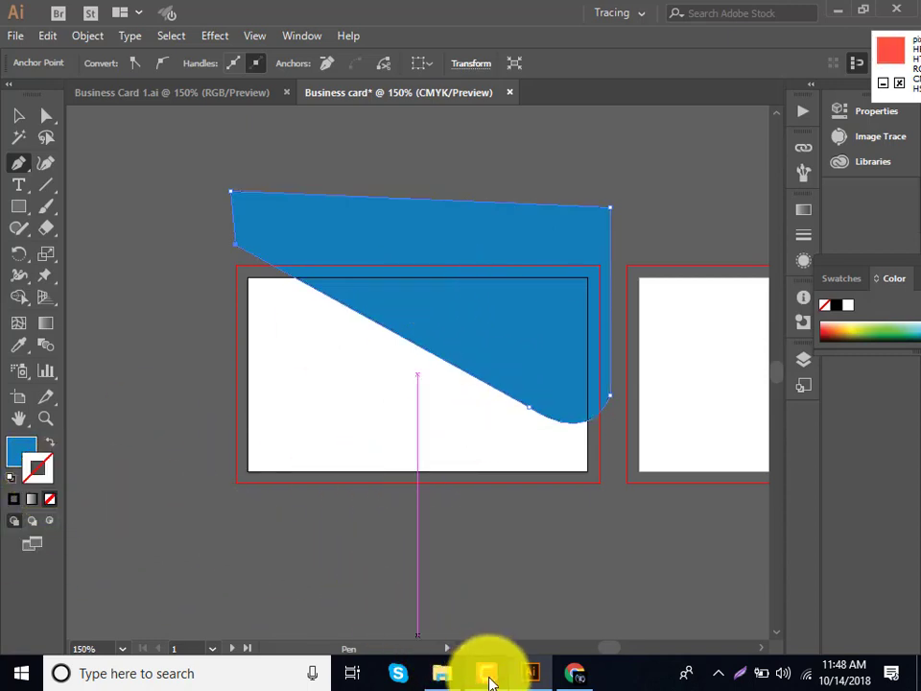
pyautogui.click(575, 675)
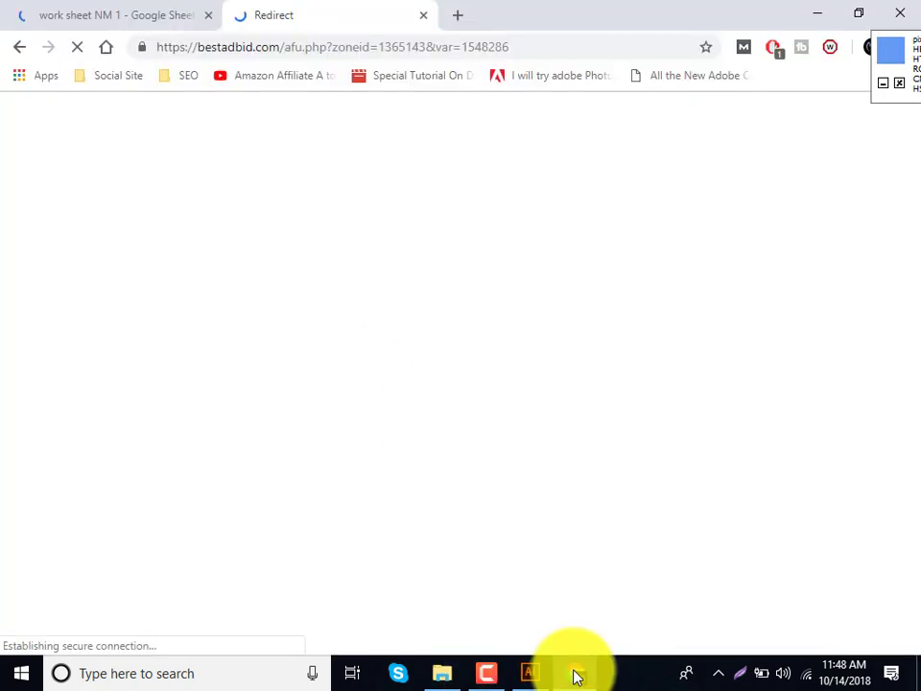
# - Block the pop-up ad site in Chrome, close its redirect tab, and return to Illustrator
pyautogui.click(830, 50)
pyautogui.click(563, 158)
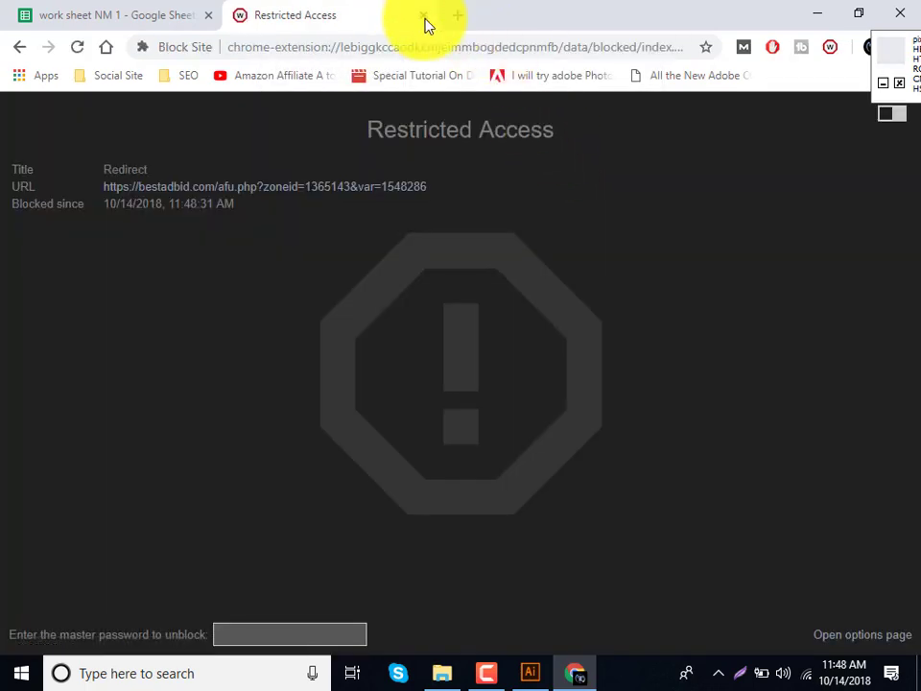
pyautogui.click(423, 15)
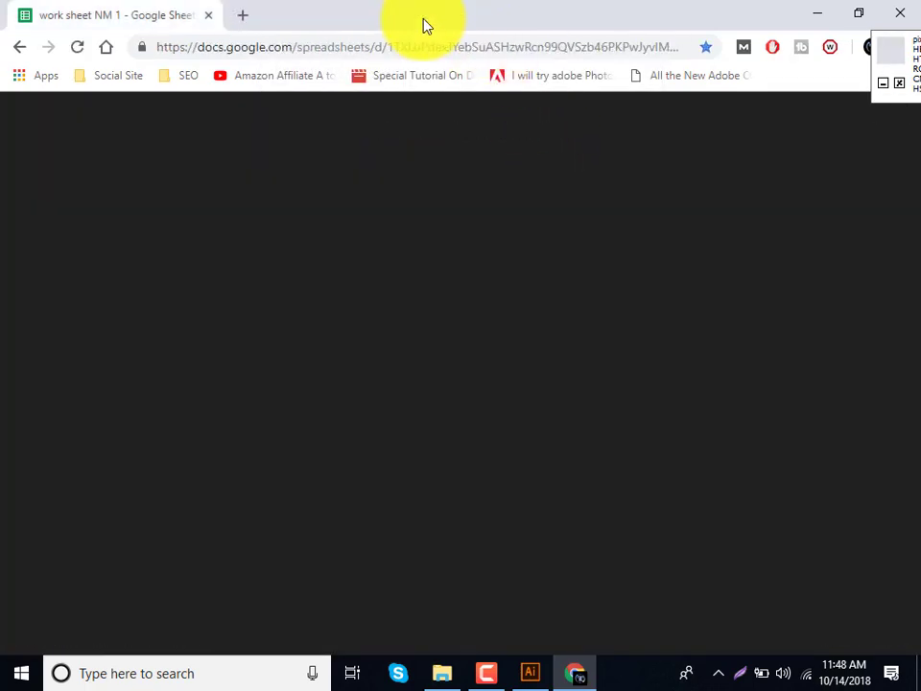
pyautogui.moveTo(486, 672)
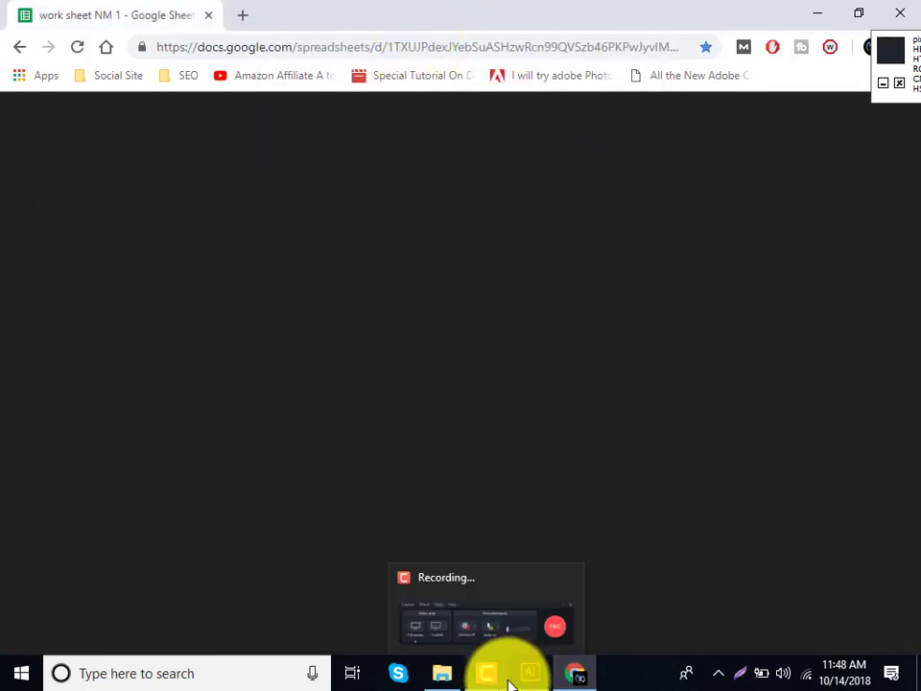
pyautogui.click(523, 674)
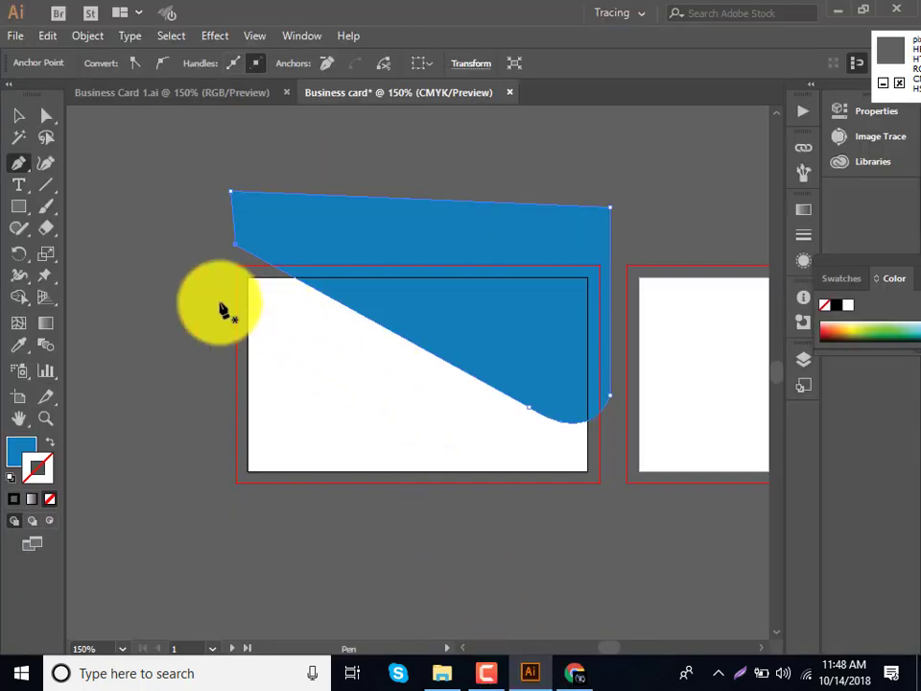
# - Rotate the blue shape slightly to level its top edge, checking against the reference card
pyautogui.click(18, 115)
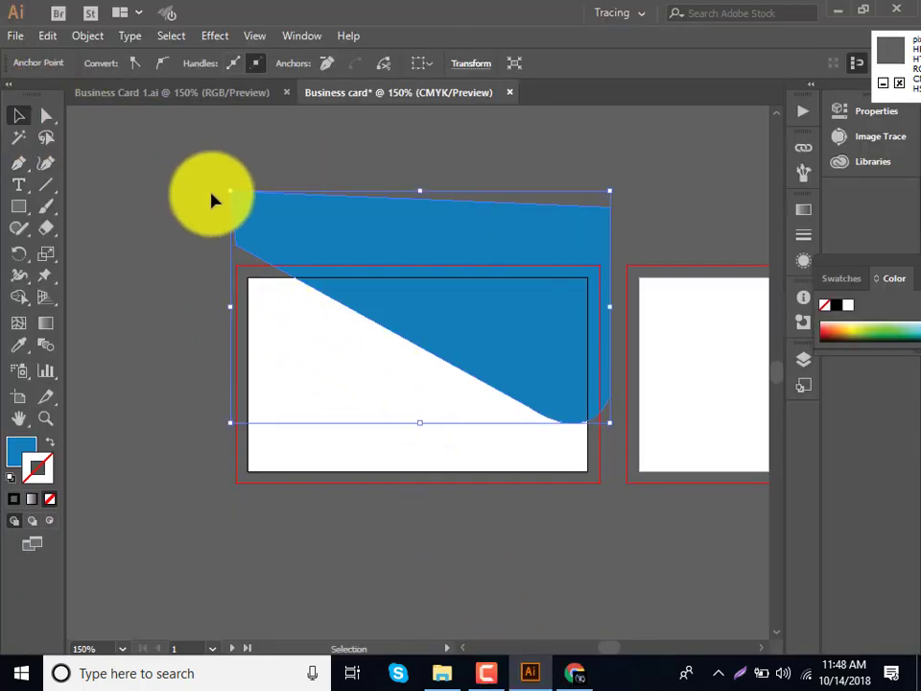
pyautogui.moveTo(215, 185); pyautogui.dragTo(212, 189)
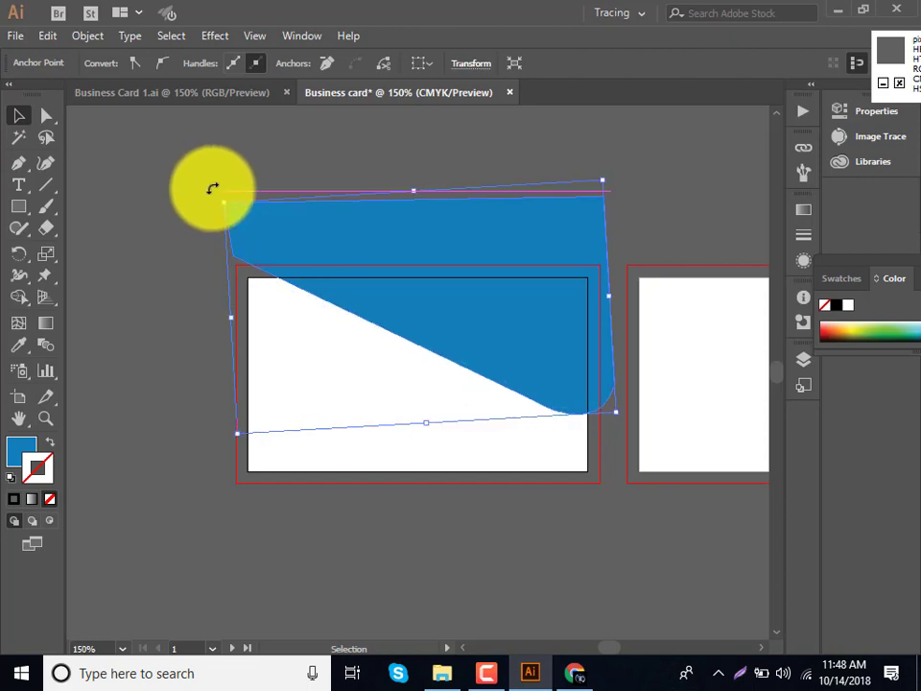
pyautogui.click(201, 341)
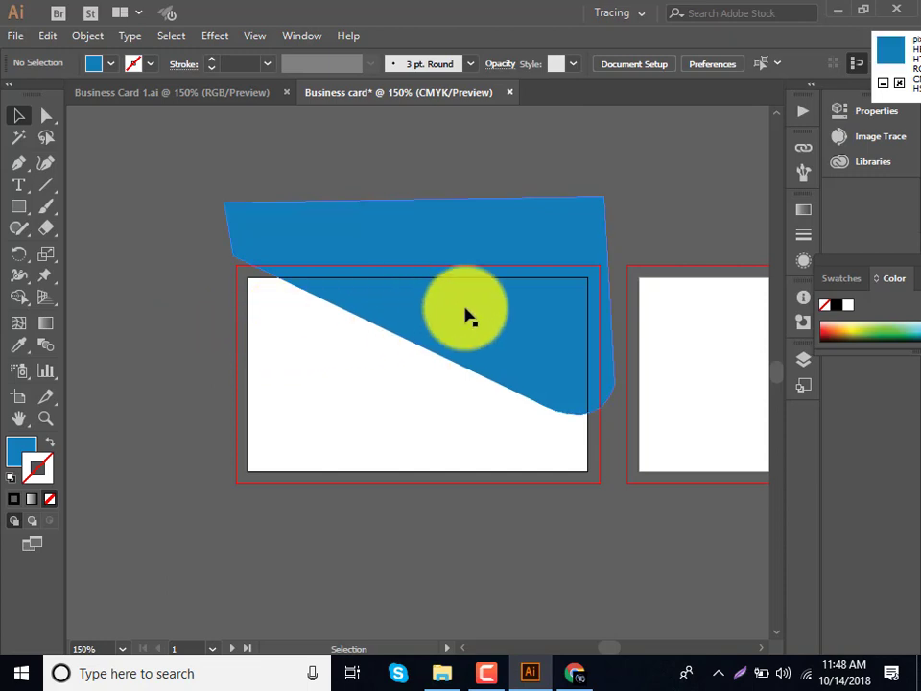
pyautogui.click(172, 93)
pyautogui.click(267, 268)
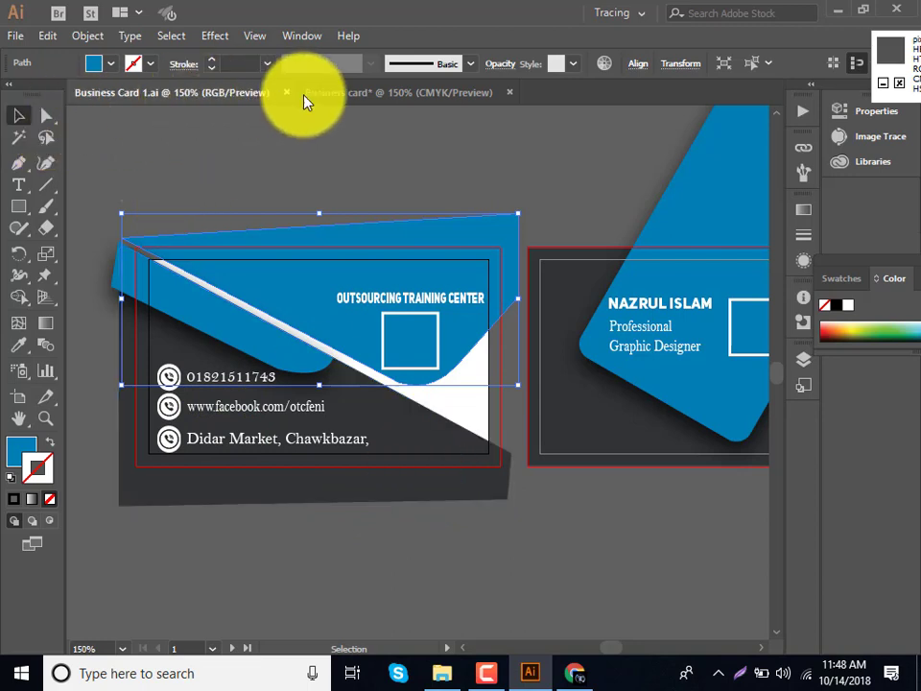
pyautogui.click(335, 93)
# - Pen-draw a closed shape covering the lower front card below the blue diagonal
pyautogui.click(19, 163)
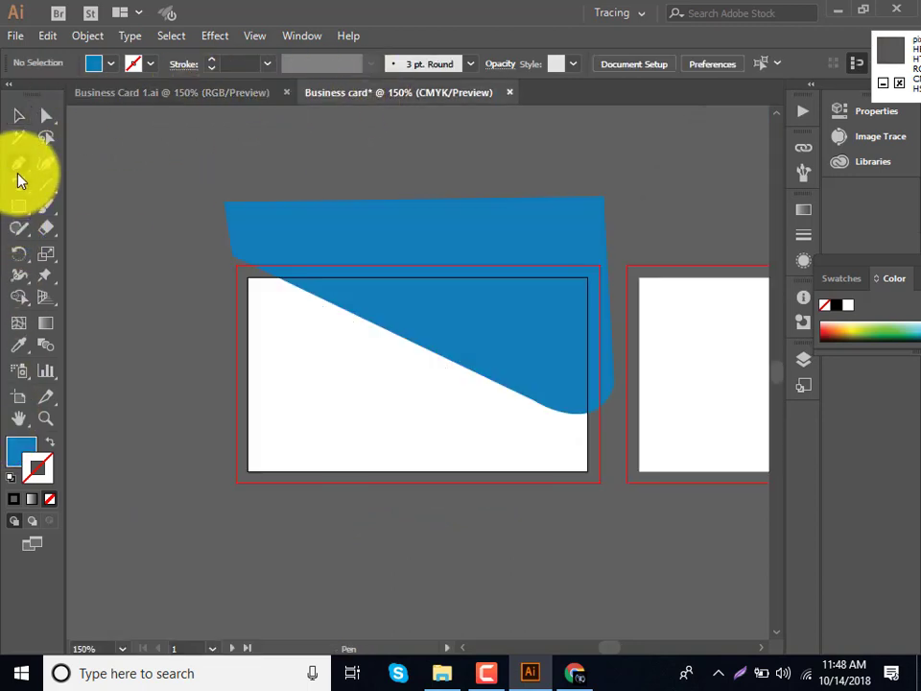
pyautogui.click(211, 255)
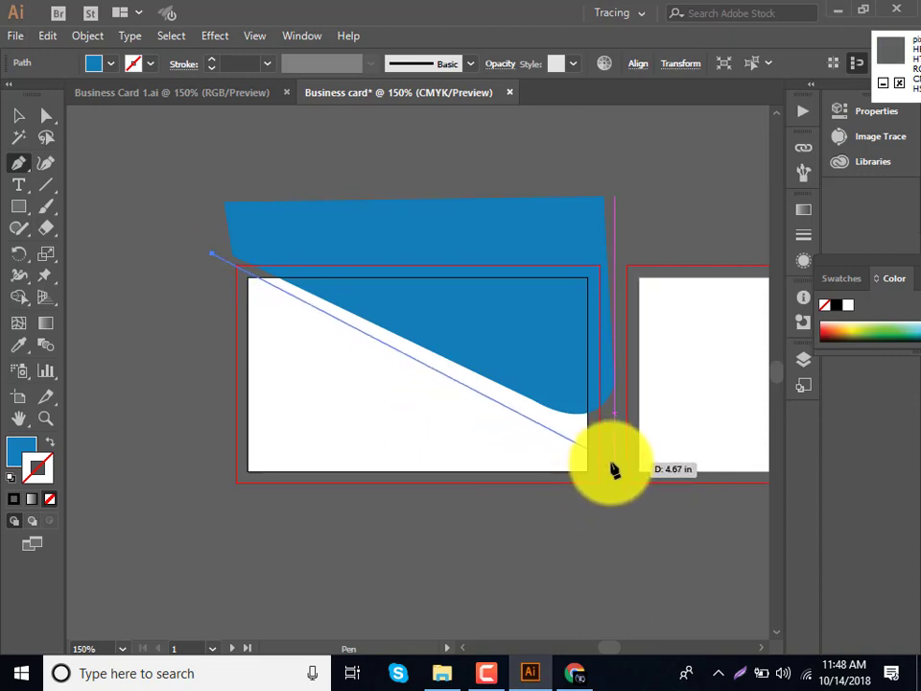
pyautogui.moveTo(614, 459); pyautogui.dragTo(592, 548)
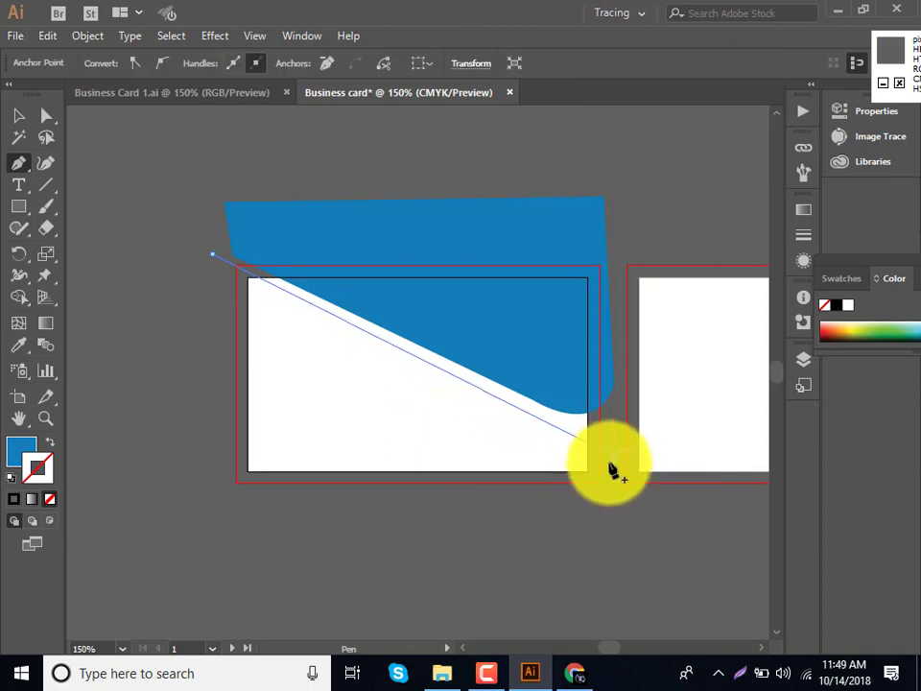
pyautogui.click(176, 524)
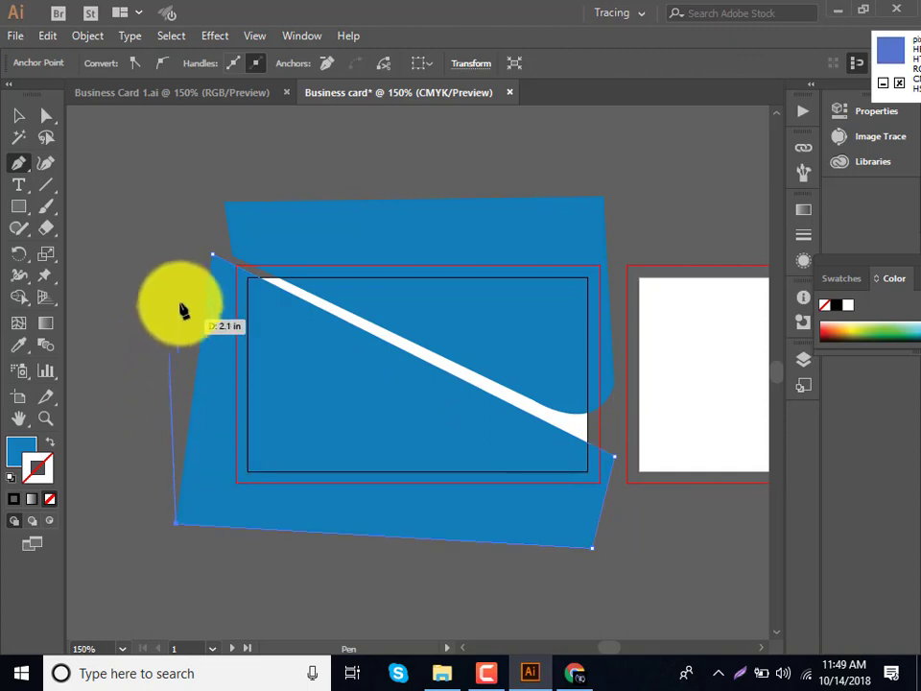
pyautogui.click(213, 257)
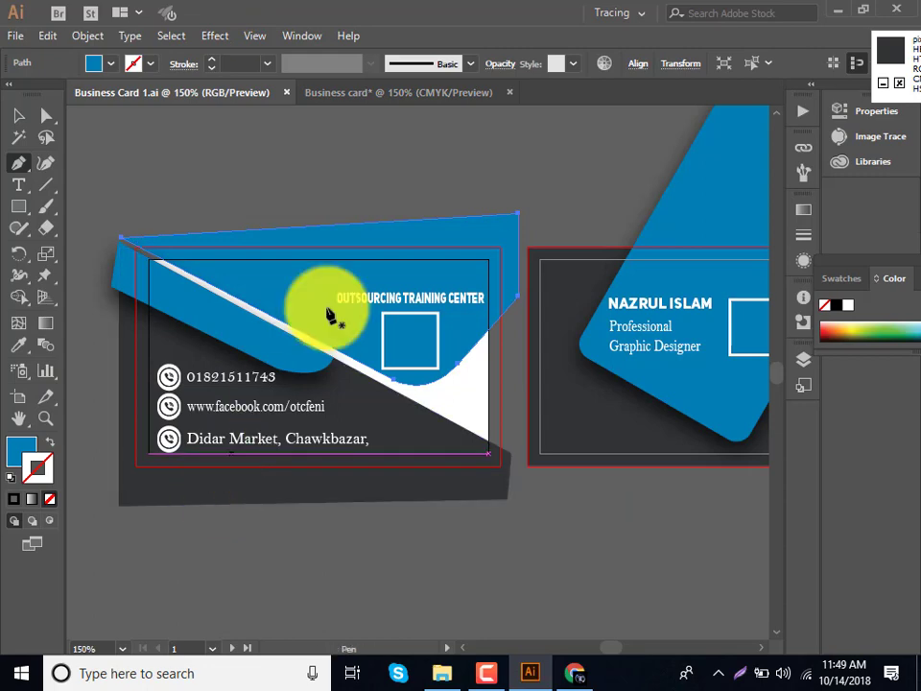
# - Fill the lower shape with dark gray 313436
pyautogui.click(376, 92)
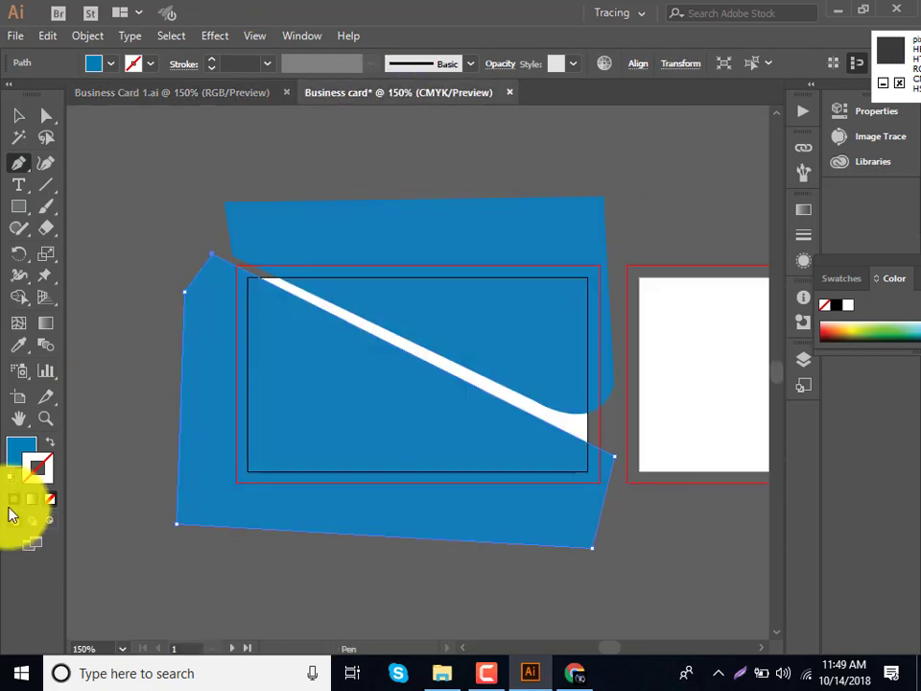
pyautogui.doubleClick(17, 456)
pyautogui.write('313436')
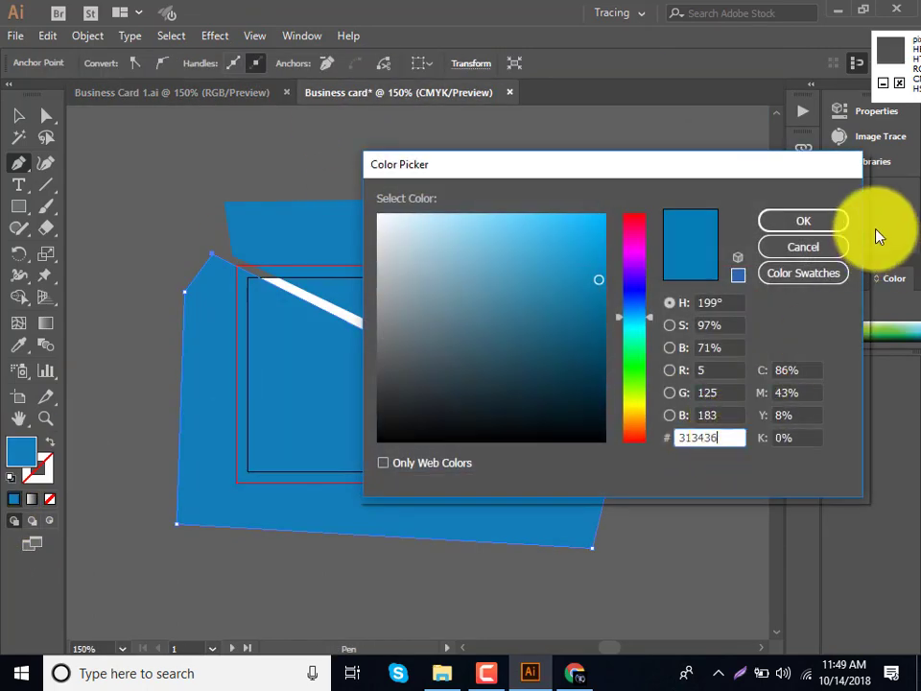
pyautogui.click(804, 223)
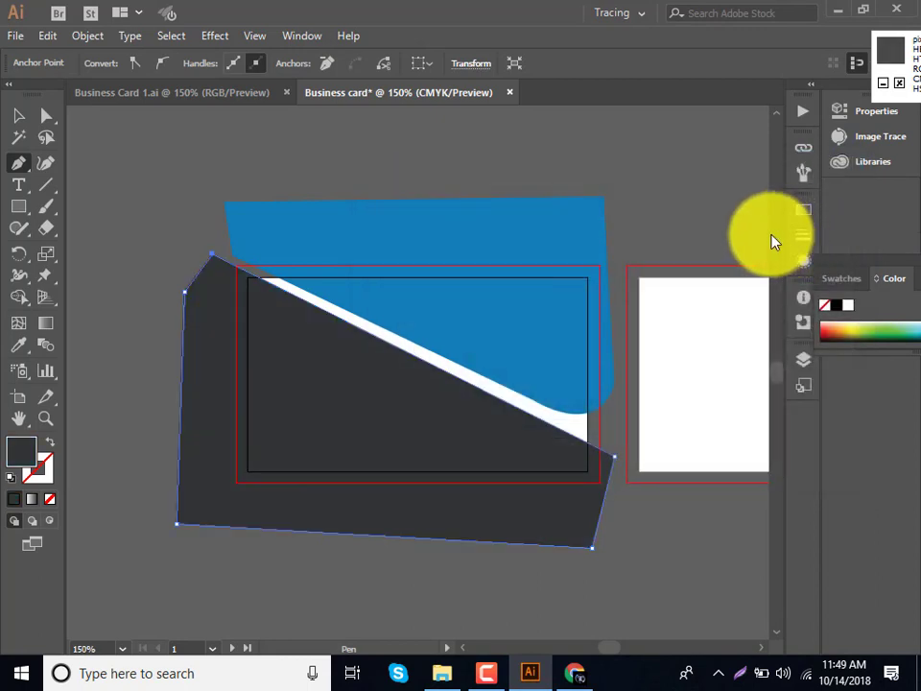
# - Pen-draw a diagonal band along the white stripe from beyond the top-left to a rounded tip
pyautogui.click(193, 232)
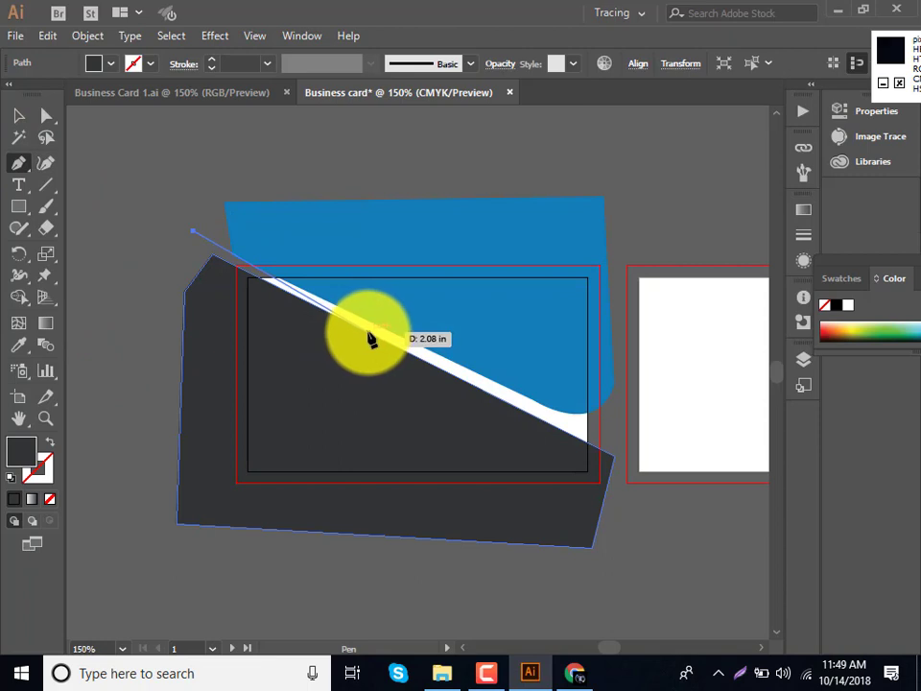
pyautogui.hotkey('ctrl', 'z')
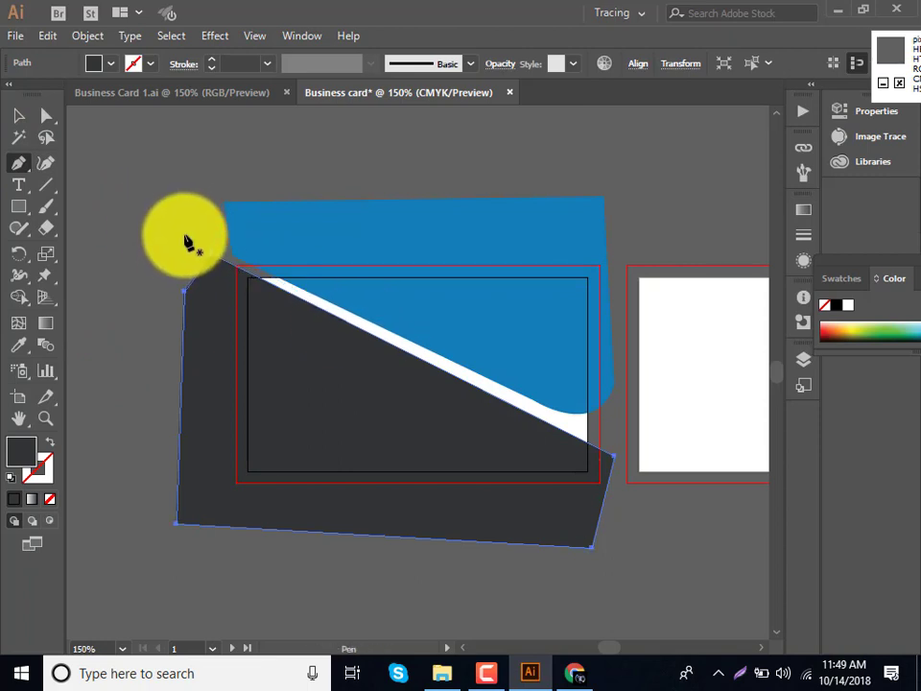
pyautogui.click(184, 234)
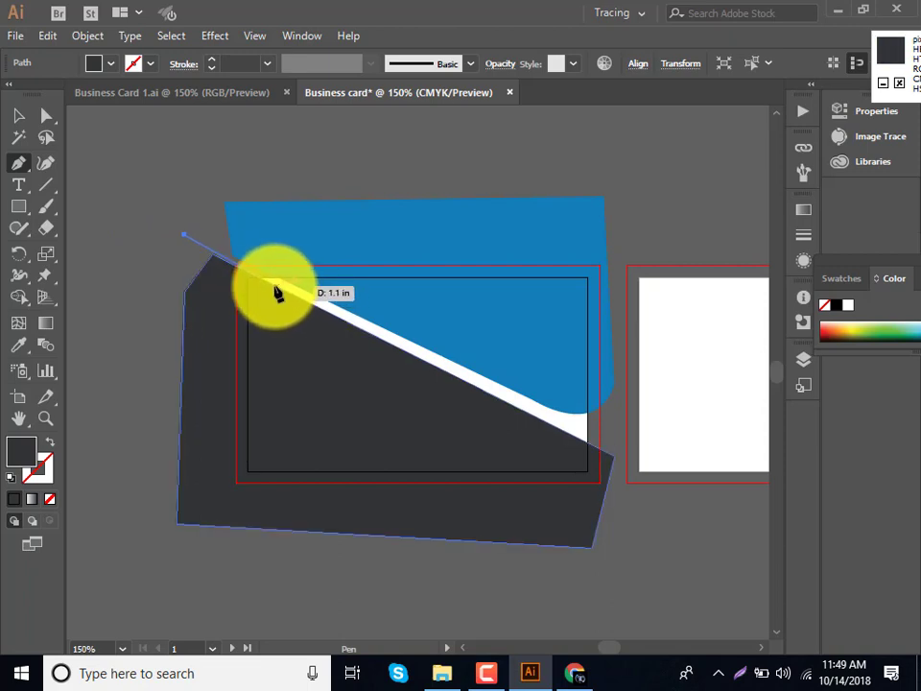
pyautogui.hotkey('ctrl', 'z')
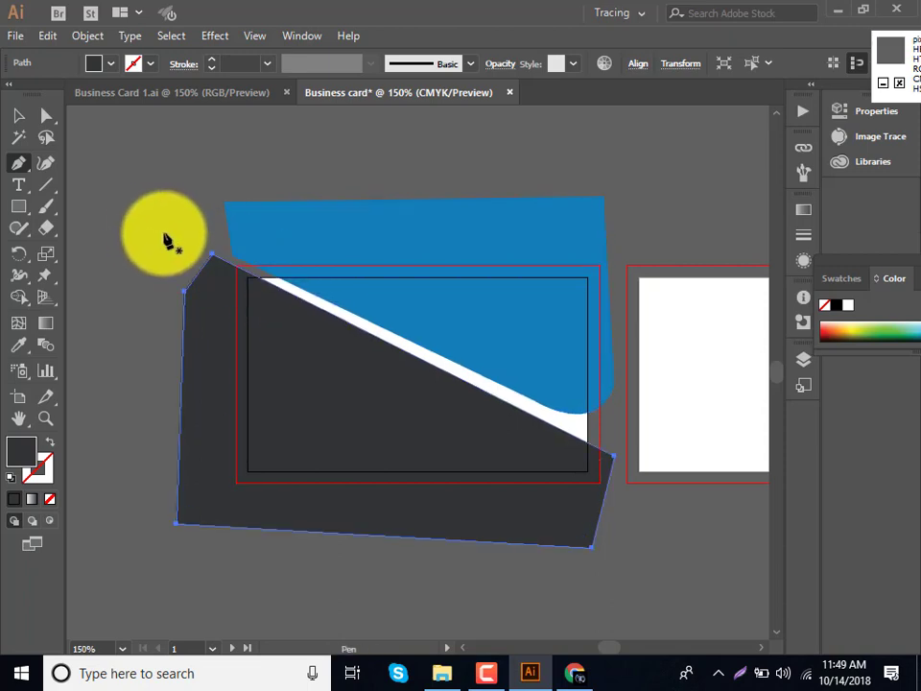
pyautogui.click(165, 234)
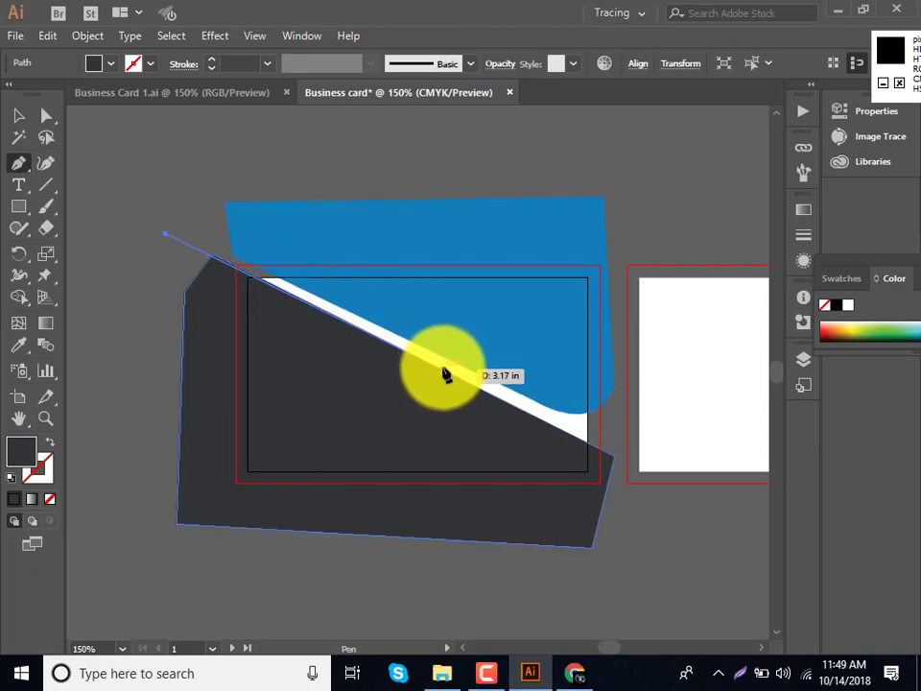
pyautogui.click(389, 343)
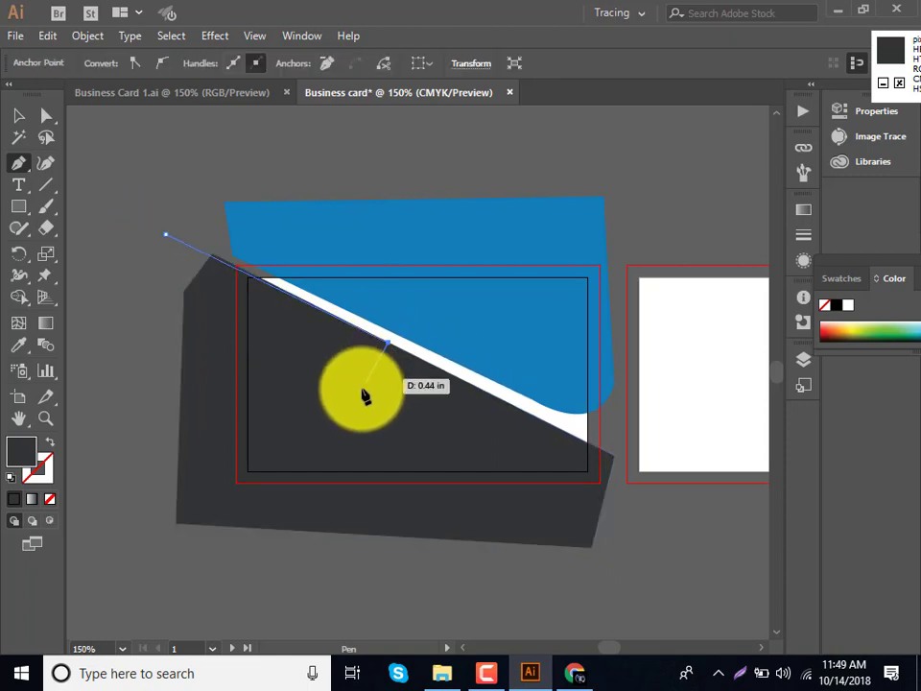
pyautogui.moveTo(343, 371); pyautogui.dragTo(304, 363)
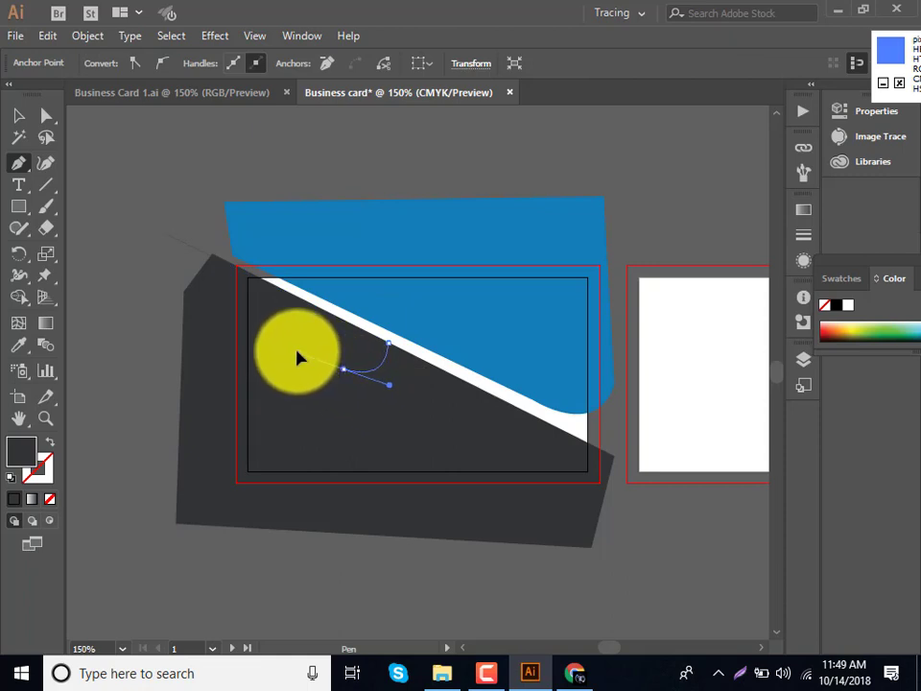
pyautogui.moveTo(304, 364); pyautogui.dragTo(346, 378)
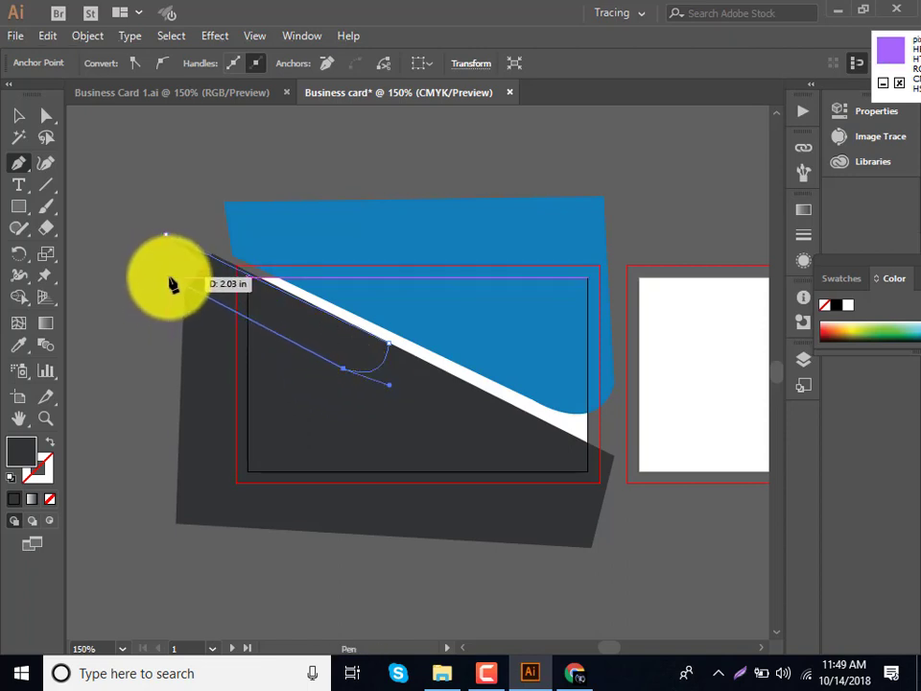
pyautogui.moveTo(168, 283); pyautogui.dragTo(167, 239)
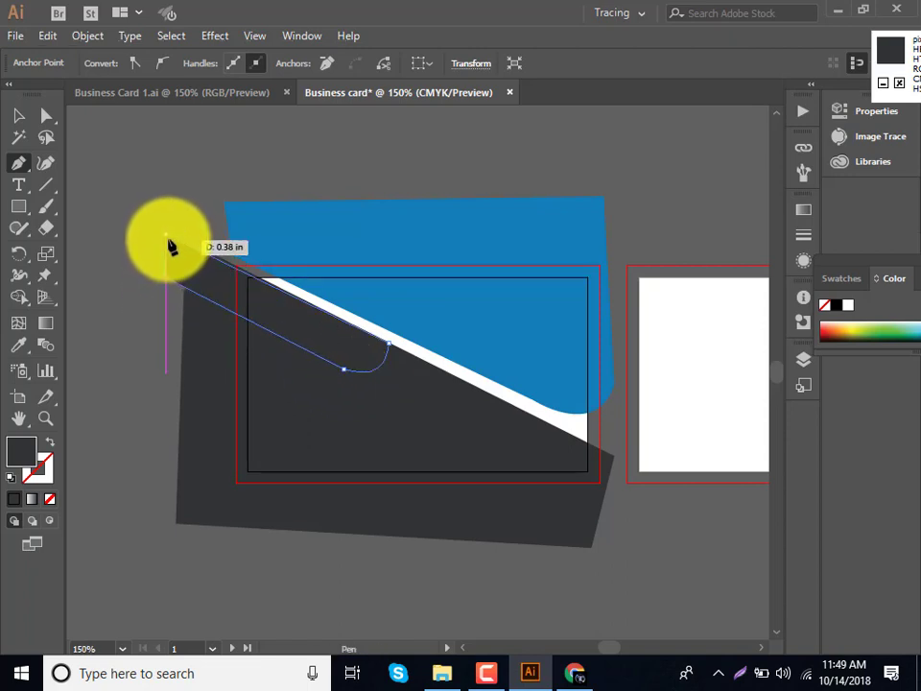
pyautogui.click(166, 233)
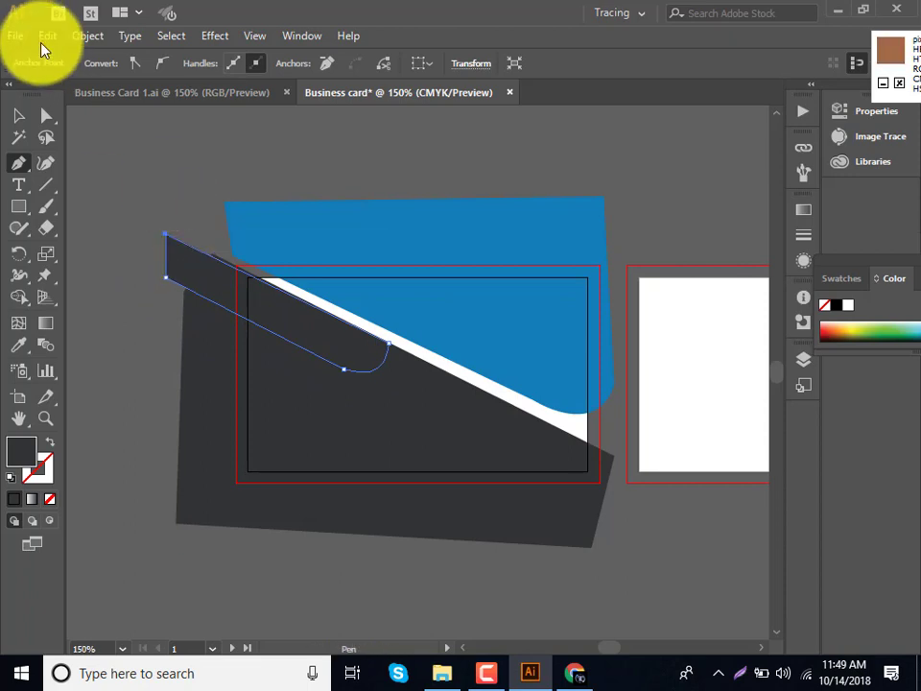
pyautogui.click(18, 116)
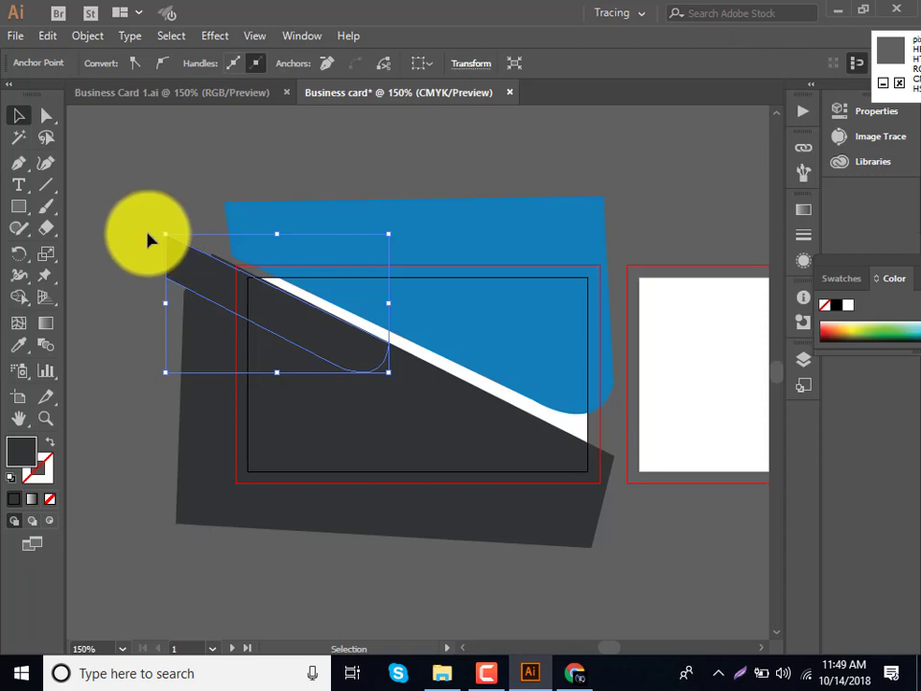
pyautogui.moveTo(155, 231); pyautogui.dragTo(152, 231)
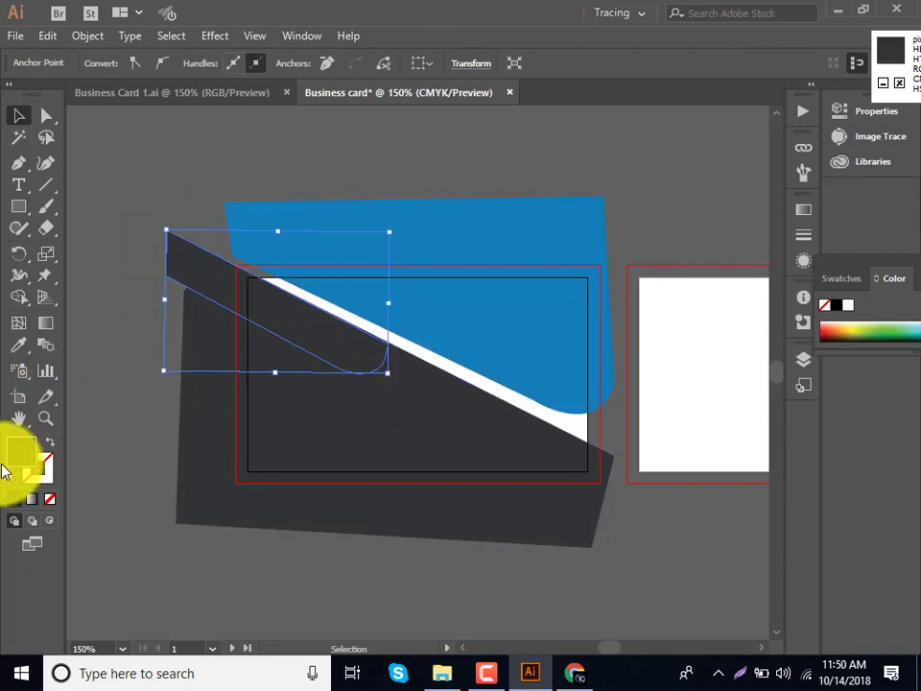
# - Fill the new diagonal band with the top shape's blue using the Eyedropper
pyautogui.click(19, 344)
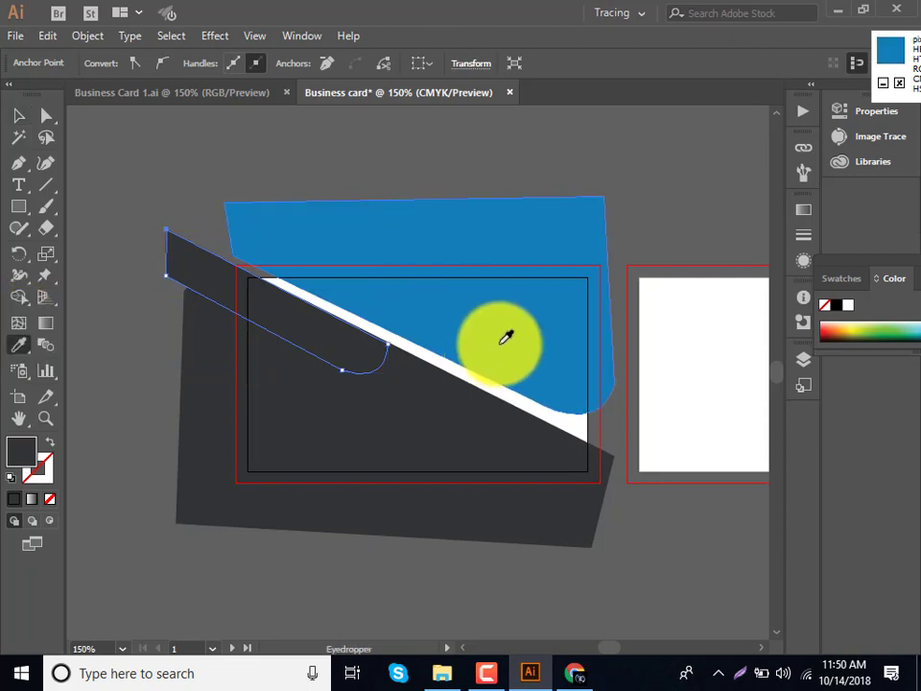
pyautogui.click(503, 334)
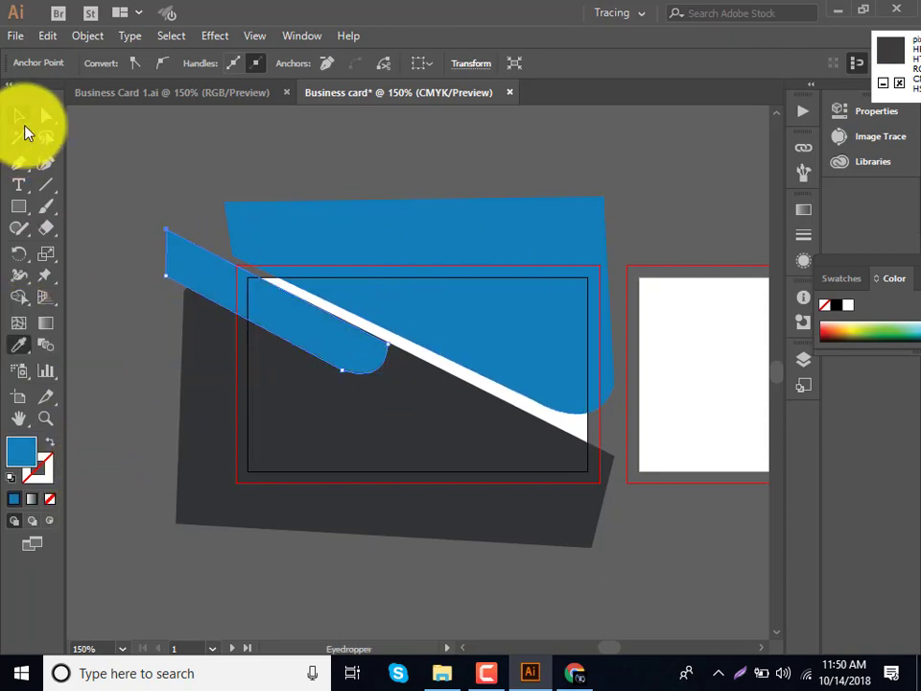
pyautogui.click(19, 115)
pyautogui.click(134, 421)
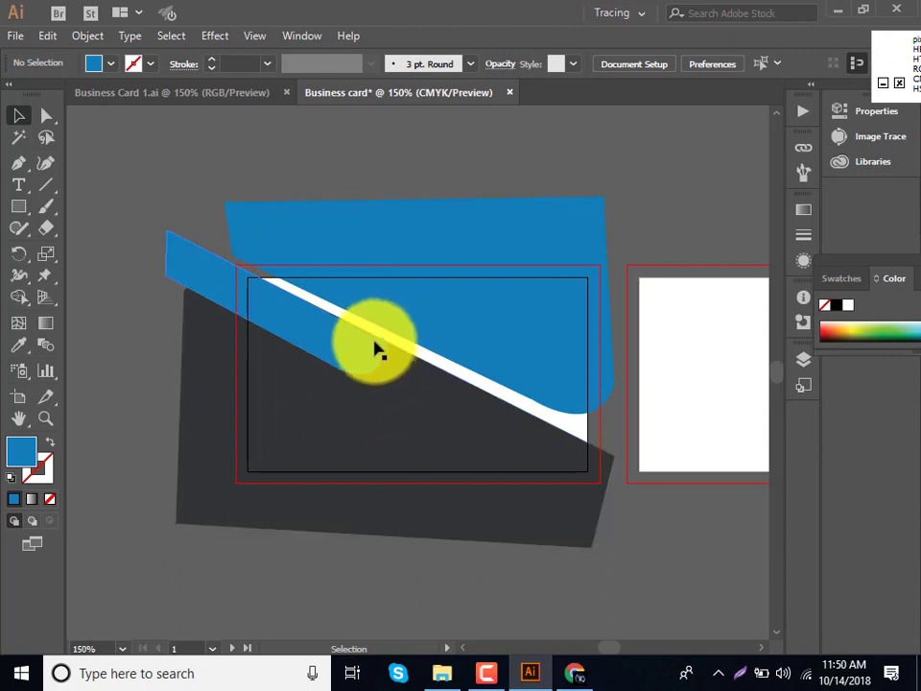
pyautogui.click(378, 355)
# - Drag the band's end-anchor handle to round its lower tip into a smooth curve
pyautogui.click(46, 115)
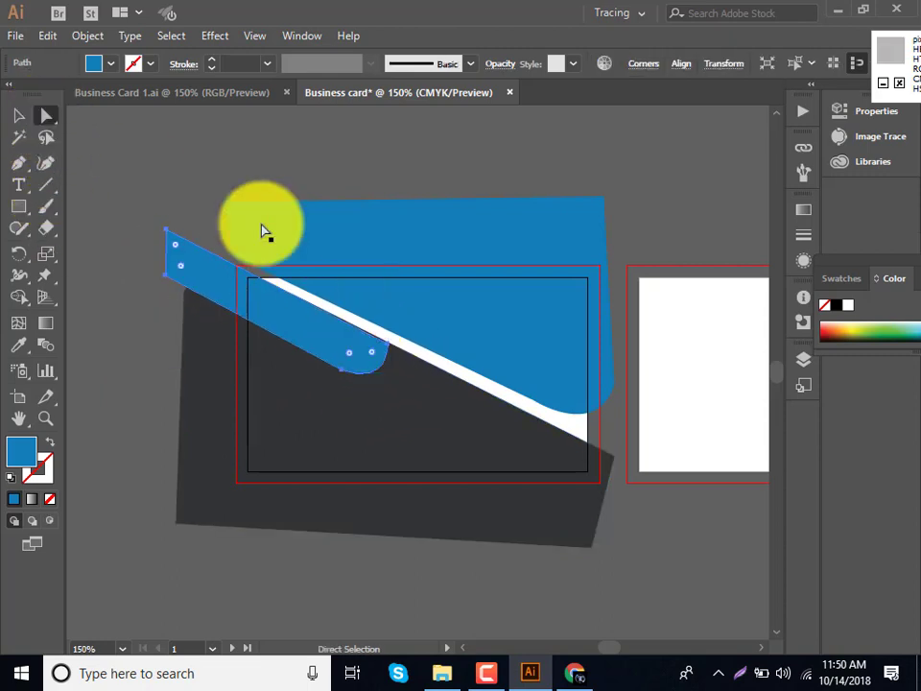
pyautogui.click(263, 228)
pyautogui.click(396, 353)
pyautogui.moveTo(403, 362); pyautogui.dragTo(390, 354)
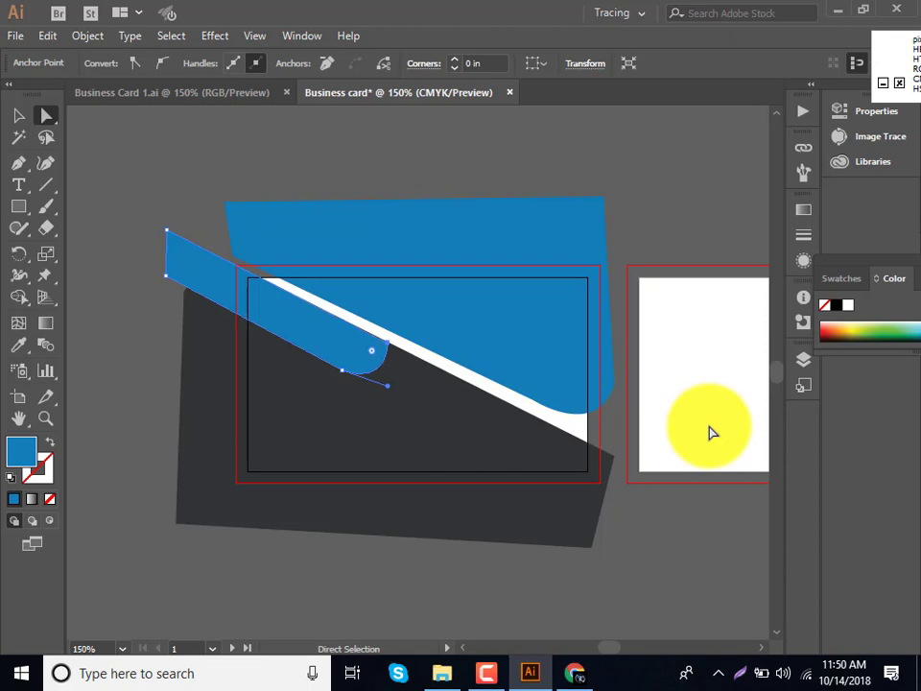
pyautogui.click(189, 180)
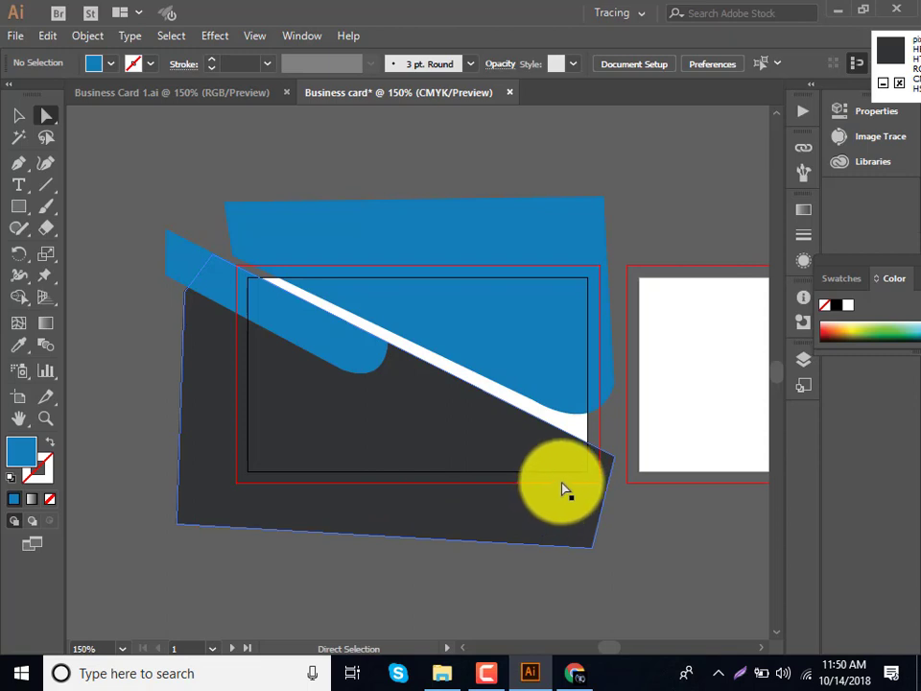
# - Show the Business Card 1.ai reference design and close the Chrome spreadsheet window
pyautogui.click(134, 92)
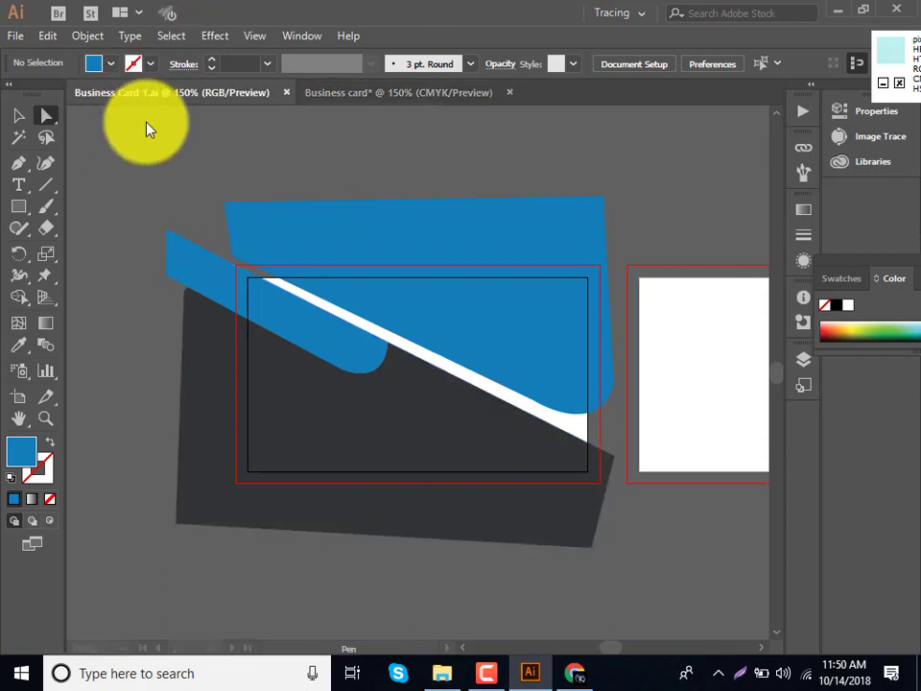
pyautogui.click(444, 671)
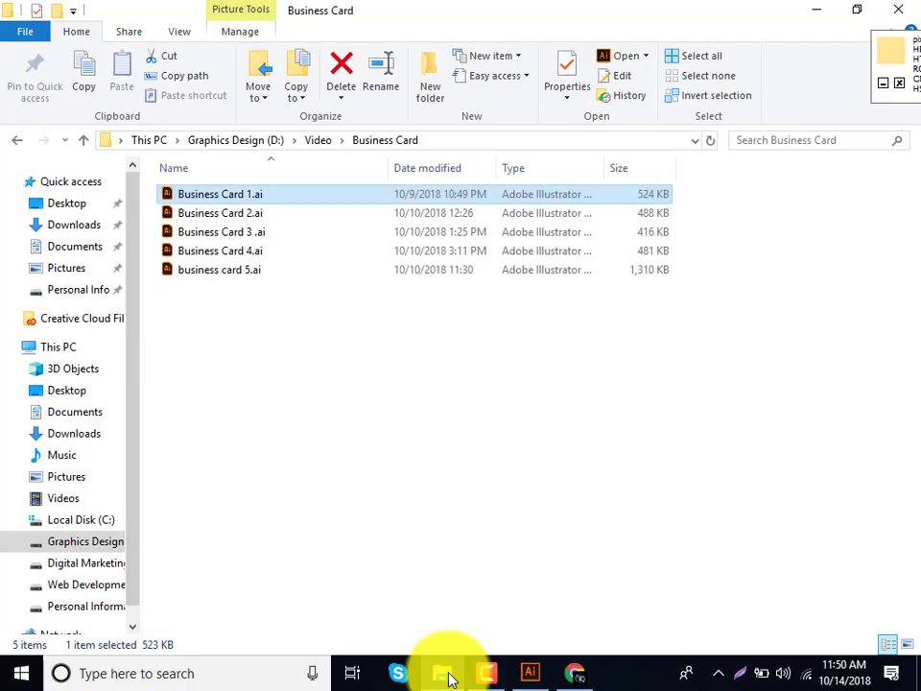
pyautogui.click(529, 676)
pyautogui.click(579, 678)
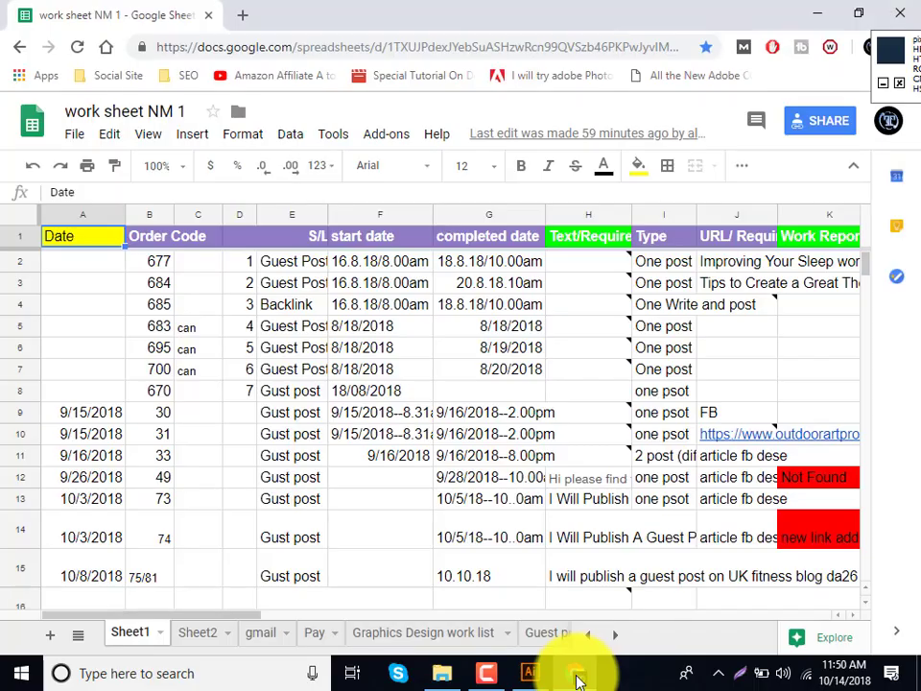
pyautogui.click(579, 679)
pyautogui.click(575, 678)
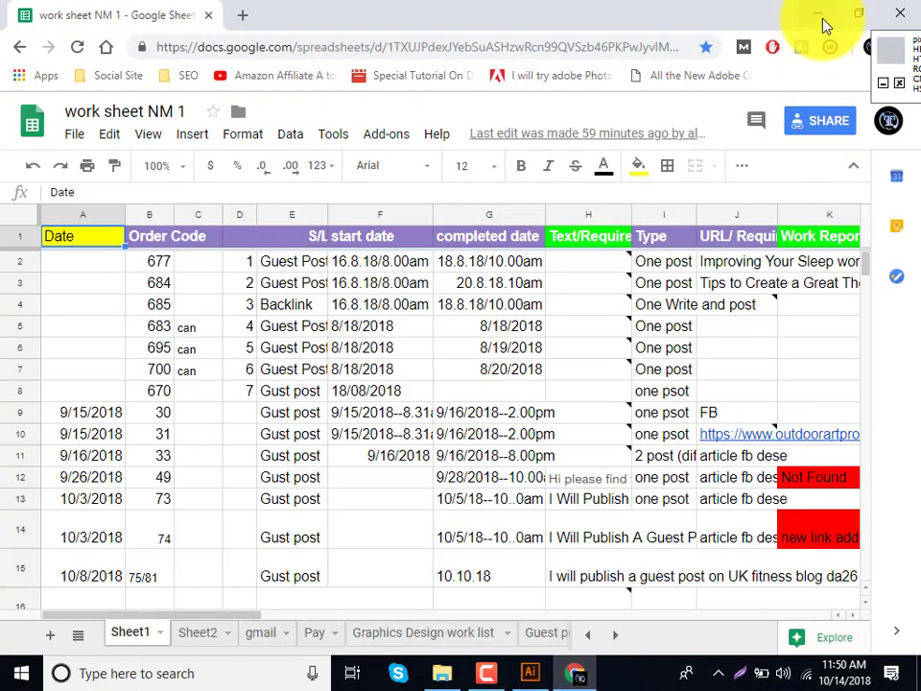
pyautogui.click(894, 22)
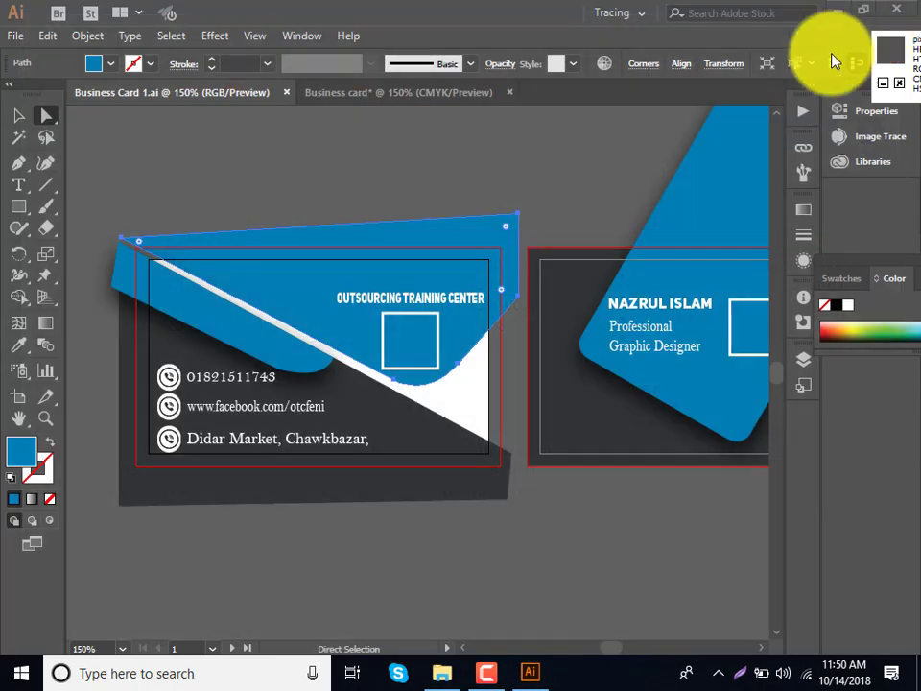
# - Launch a Chrome profile from the desktop and search for 'free pik'
pyautogui.click(531, 671)
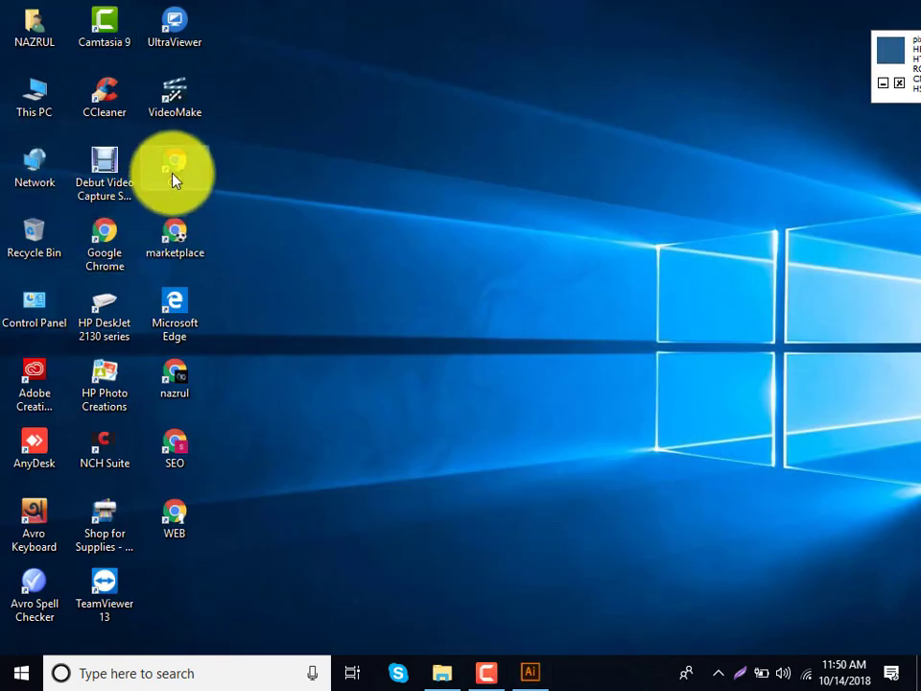
pyautogui.doubleClick(177, 179)
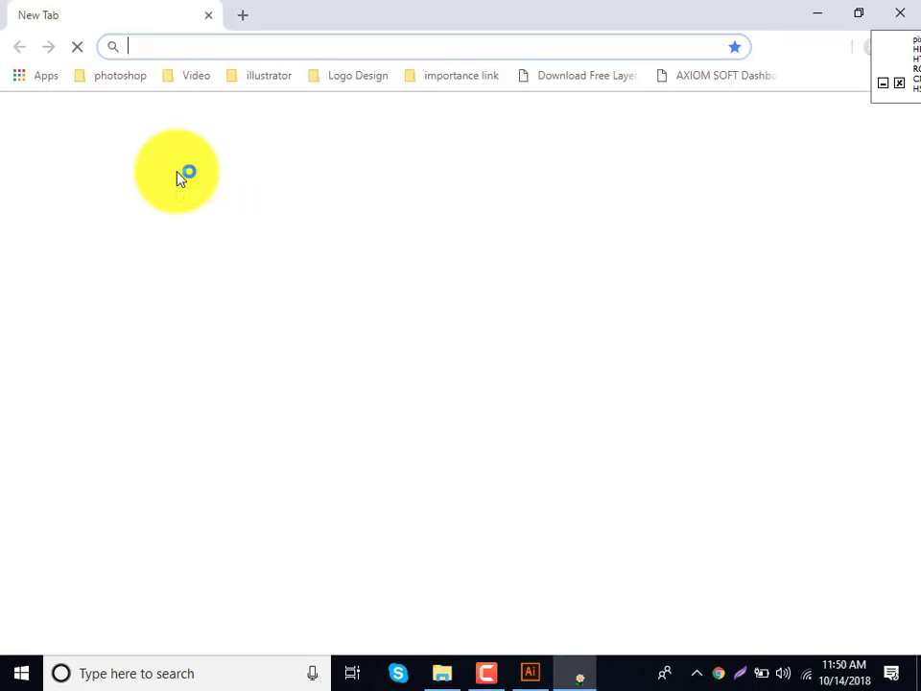
pyautogui.write('free ')
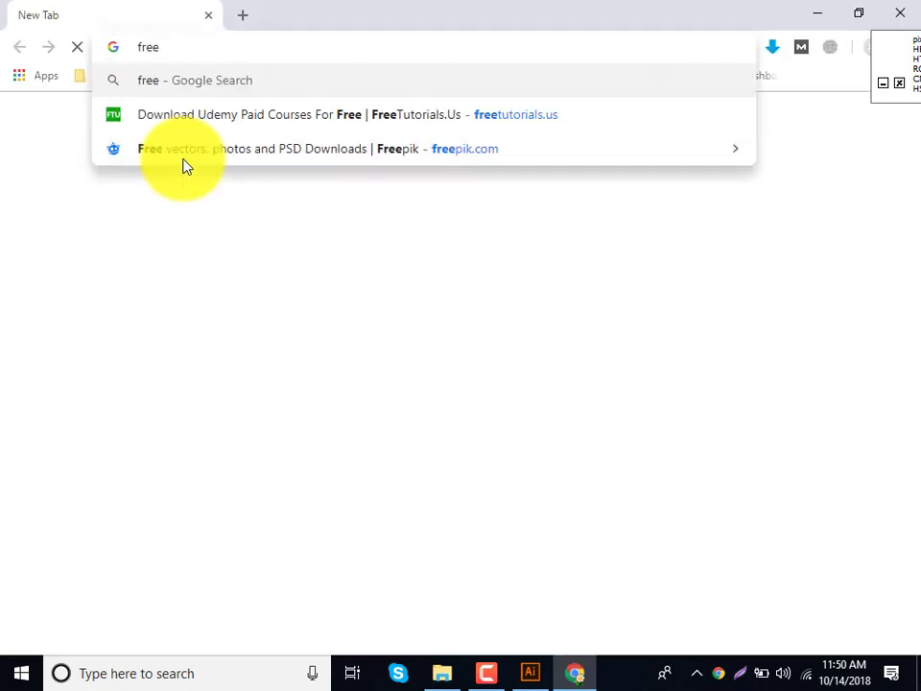
pyautogui.write('p')
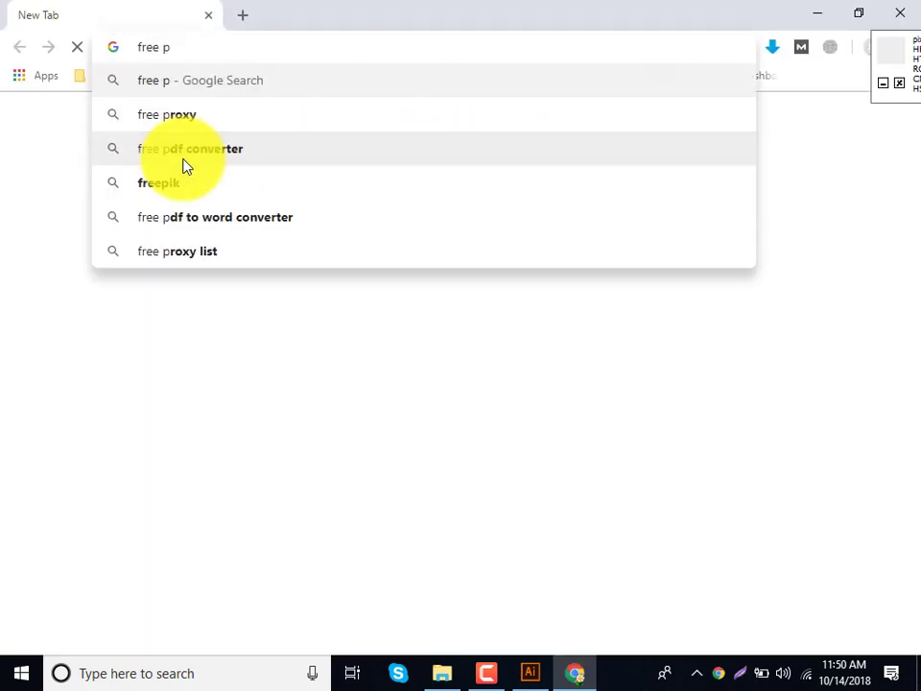
pyautogui.write('ik')
pyautogui.press('Return')
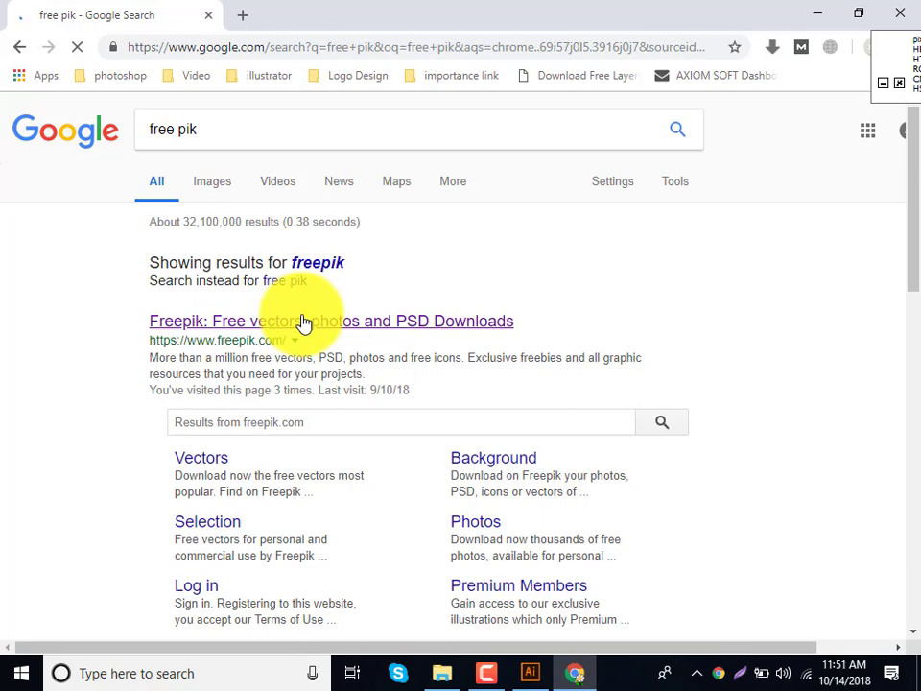
pyautogui.click(530, 673)
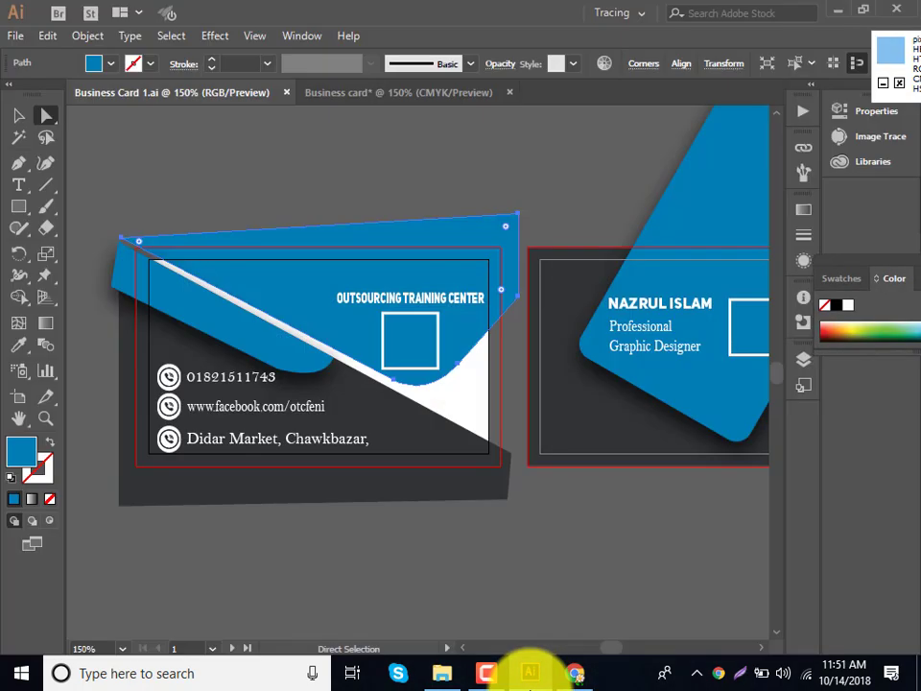
pyautogui.click(530, 673)
pyautogui.click(530, 672)
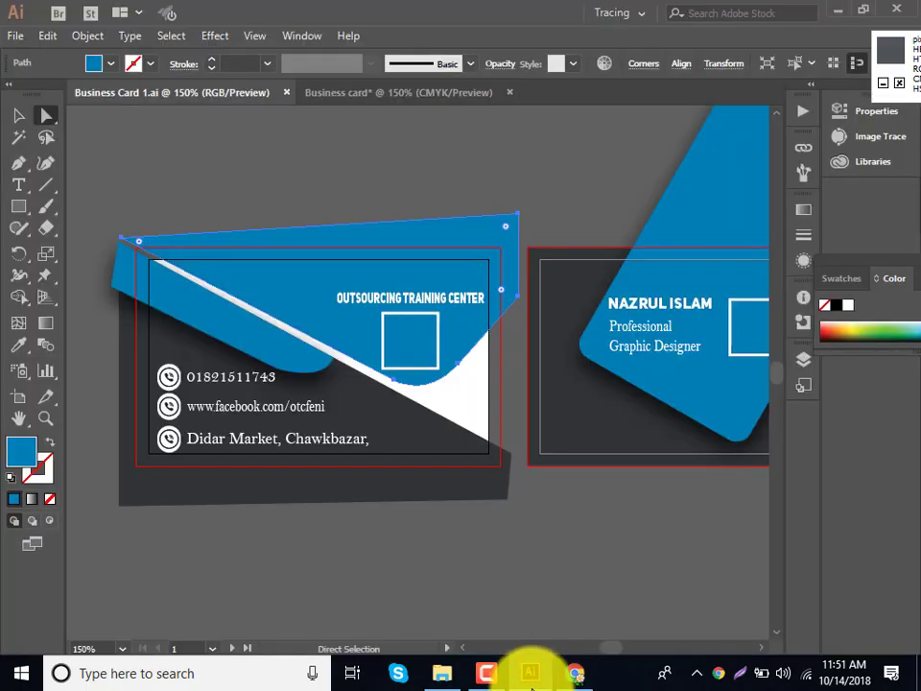
pyautogui.click(532, 687)
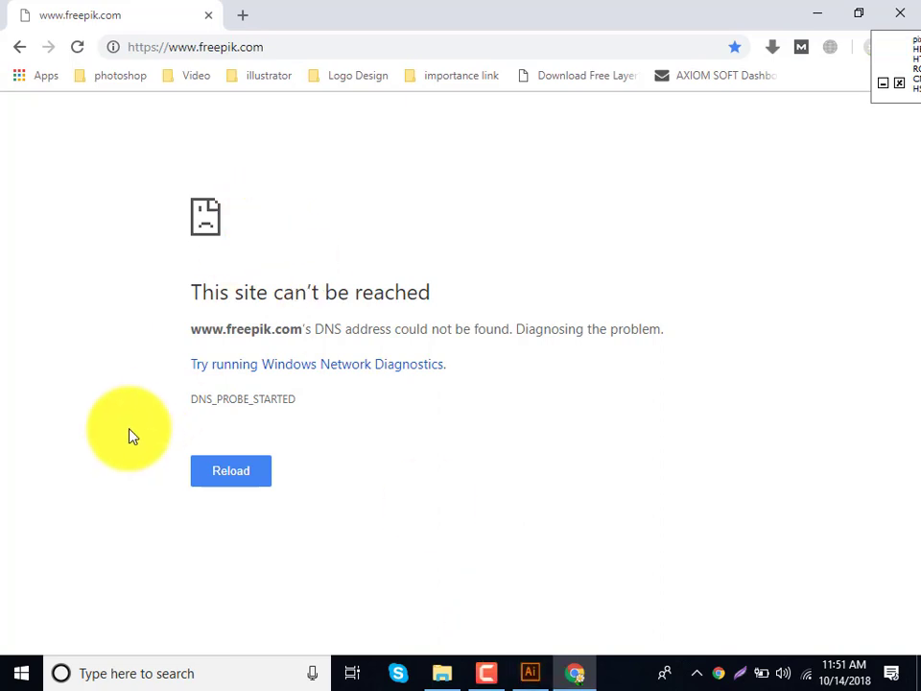
# - Check Wi-Fi, reload the Freepik tab, and discard an extra new tab
pyautogui.click(806, 673)
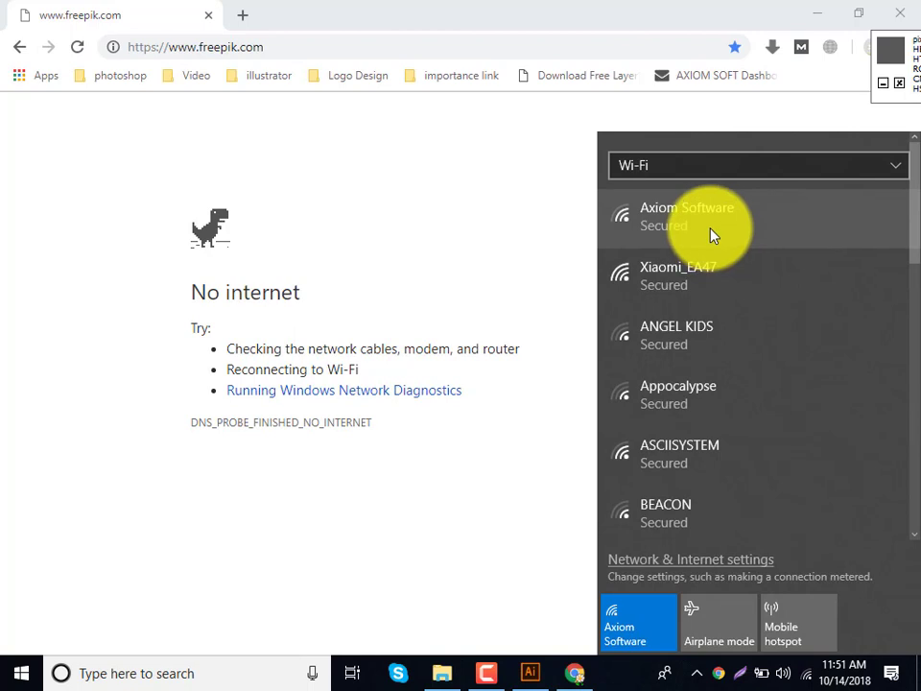
pyautogui.click(201, 197)
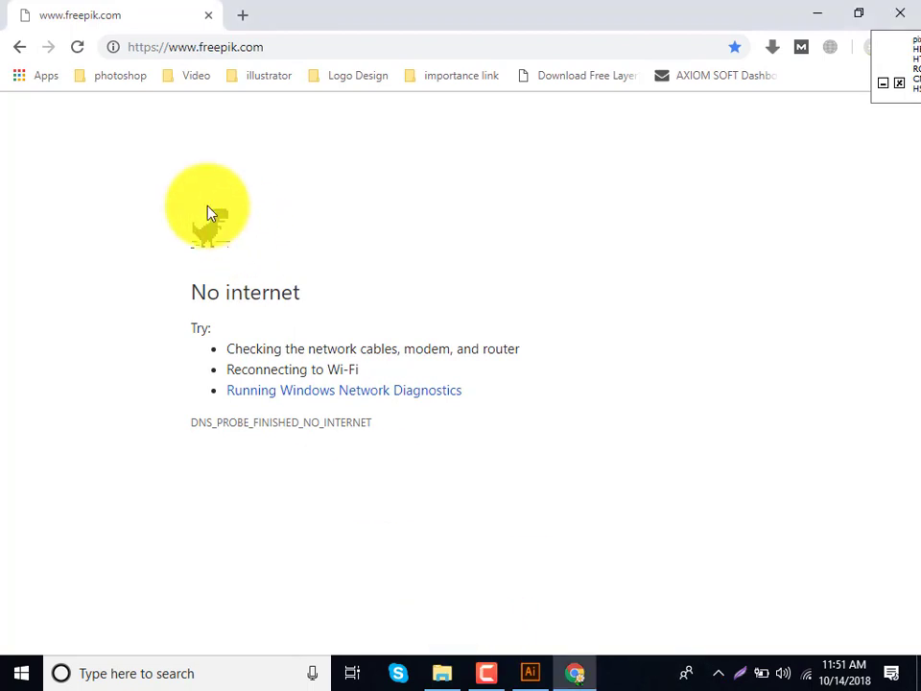
pyautogui.click(76, 48)
pyautogui.click(241, 21)
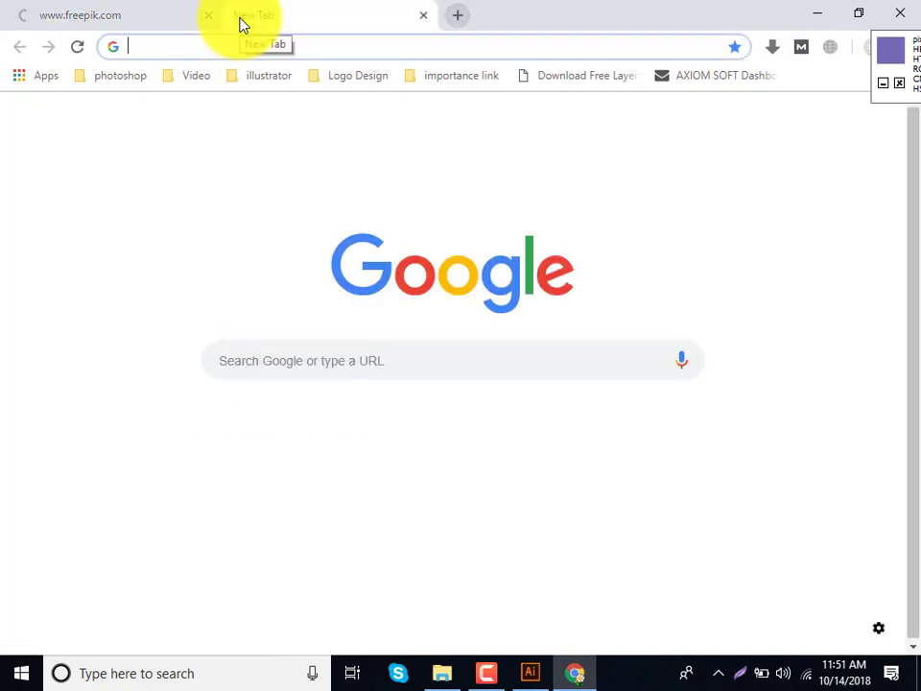
pyautogui.write('spp')
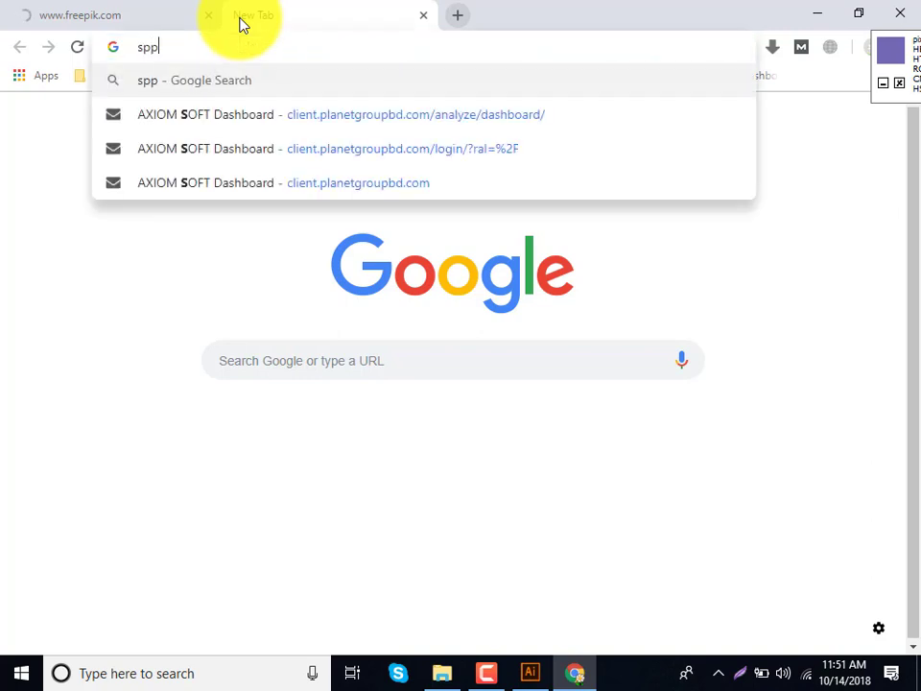
pyautogui.press('BackSpace')
pyautogui.press('BackSpace')
pyautogui.press('BackSpace')
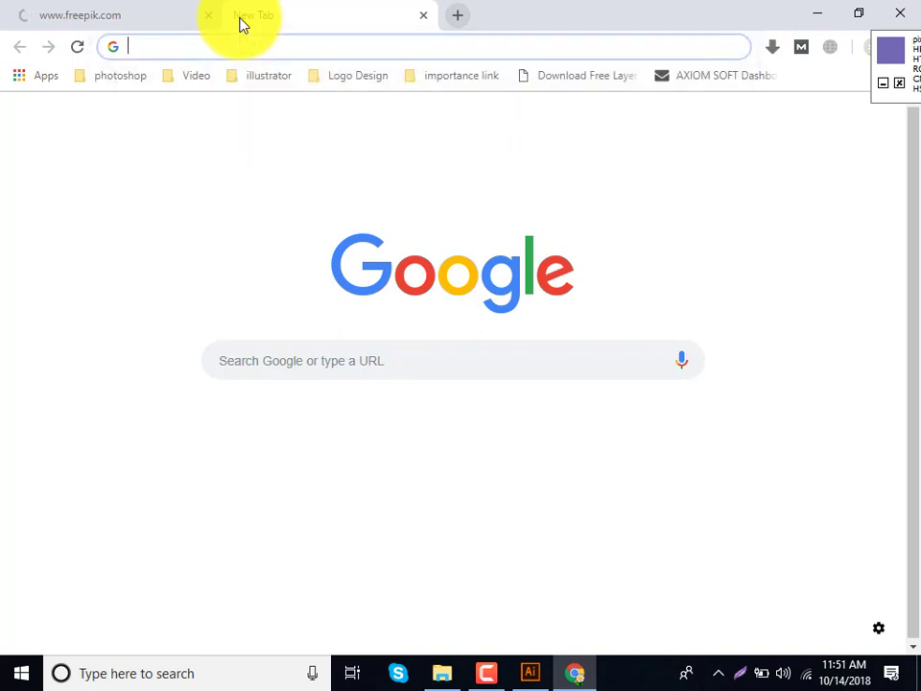
pyautogui.click(124, 27)
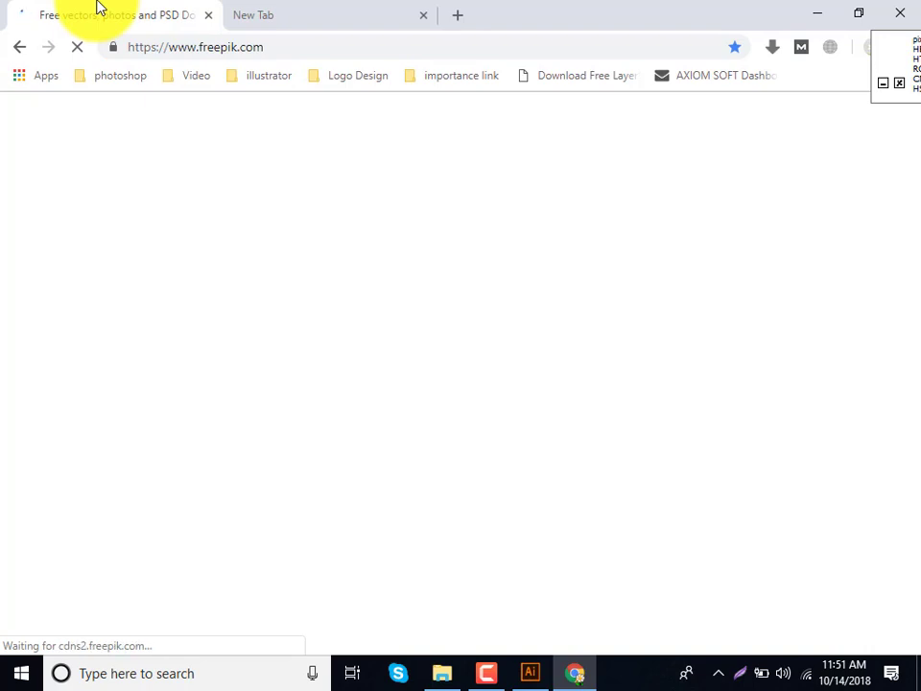
pyautogui.click(420, 16)
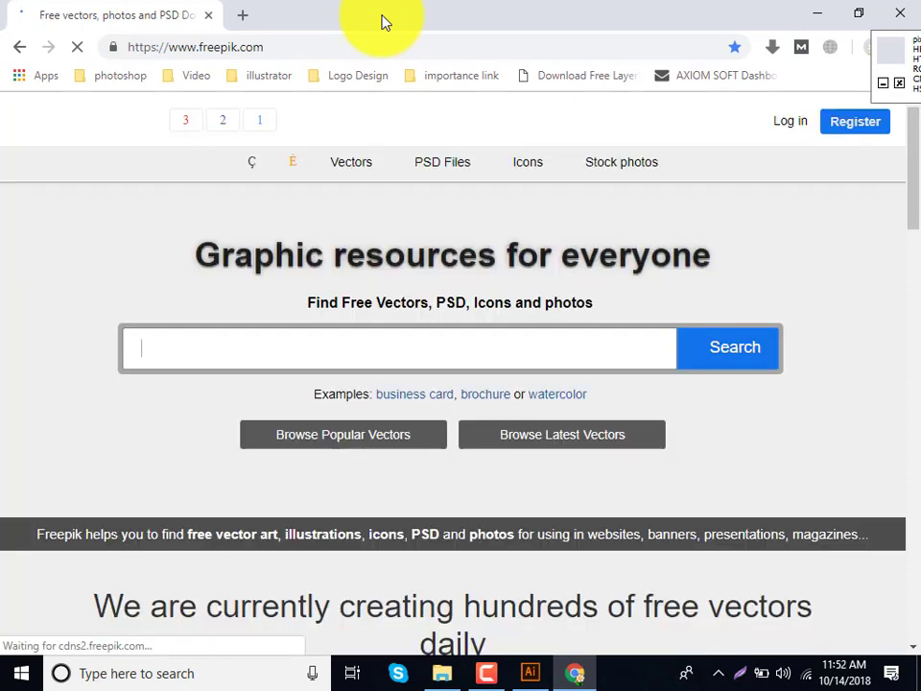
# - Search Freepik for 'icon' and reload the failed results page
pyautogui.write('i')
pyautogui.write('con')
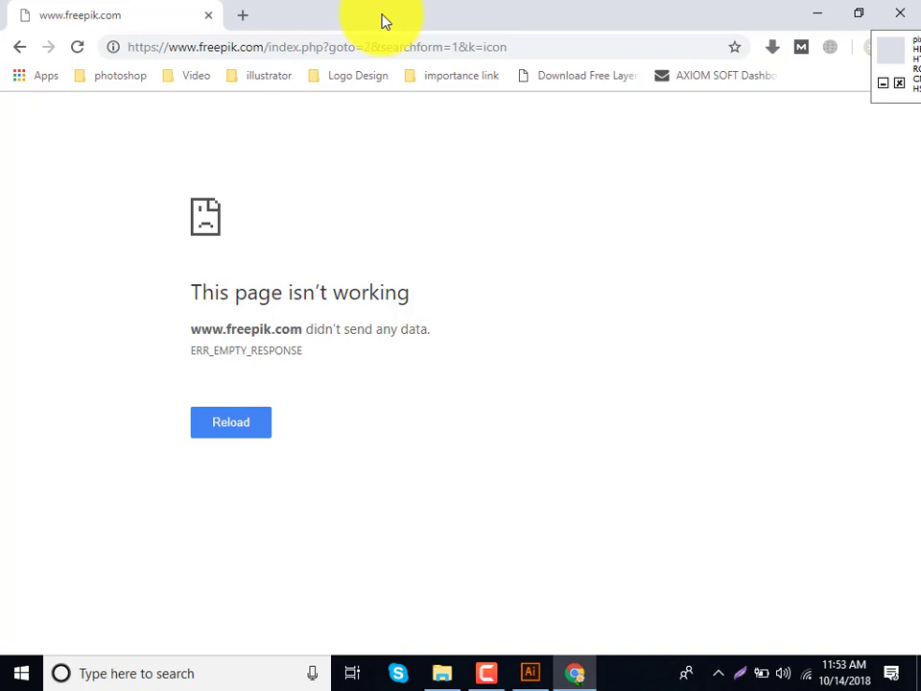
pyautogui.click(240, 442)
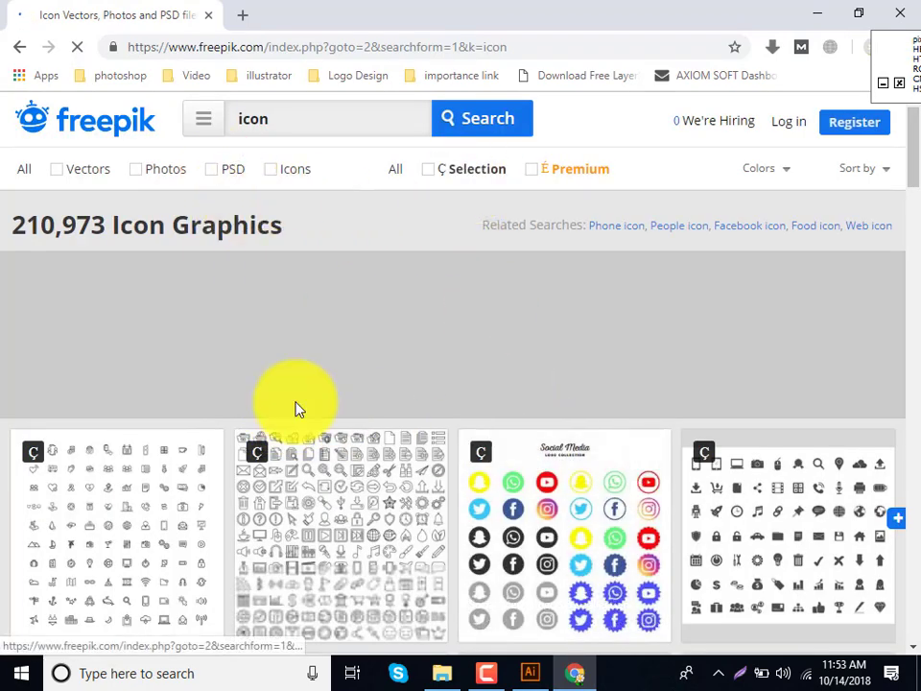
pyautogui.moveTo(787, 535)
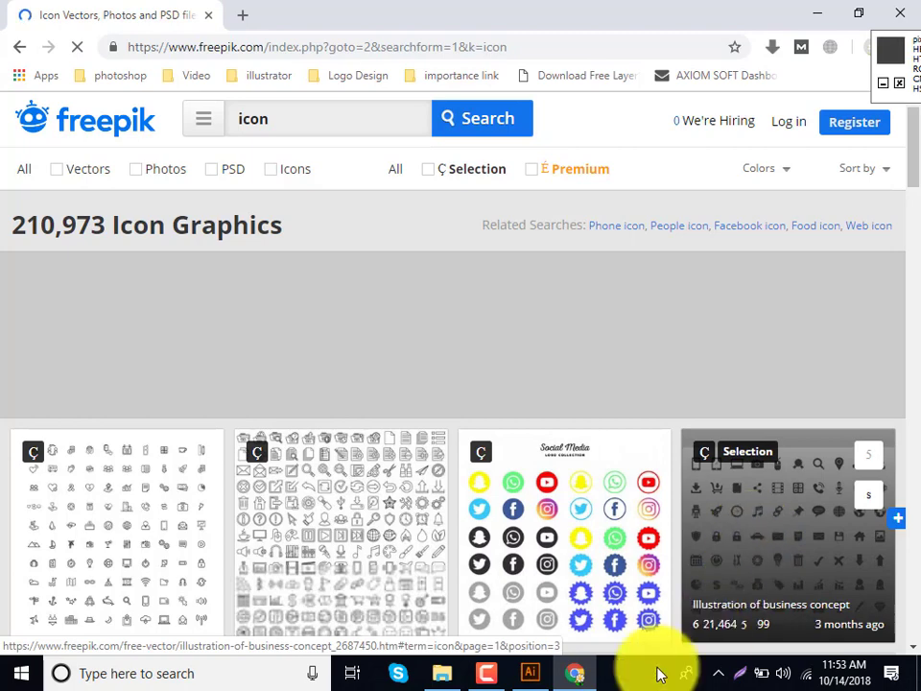
# - Download the Illustration of business concept icon set for free with attribution
pyautogui.click(488, 673)
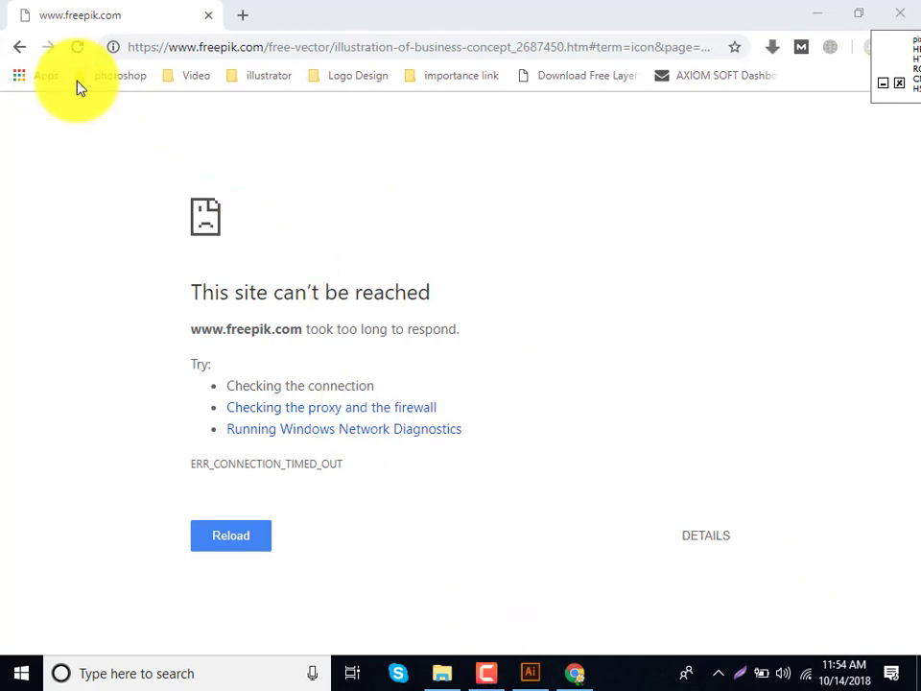
pyautogui.click(76, 45)
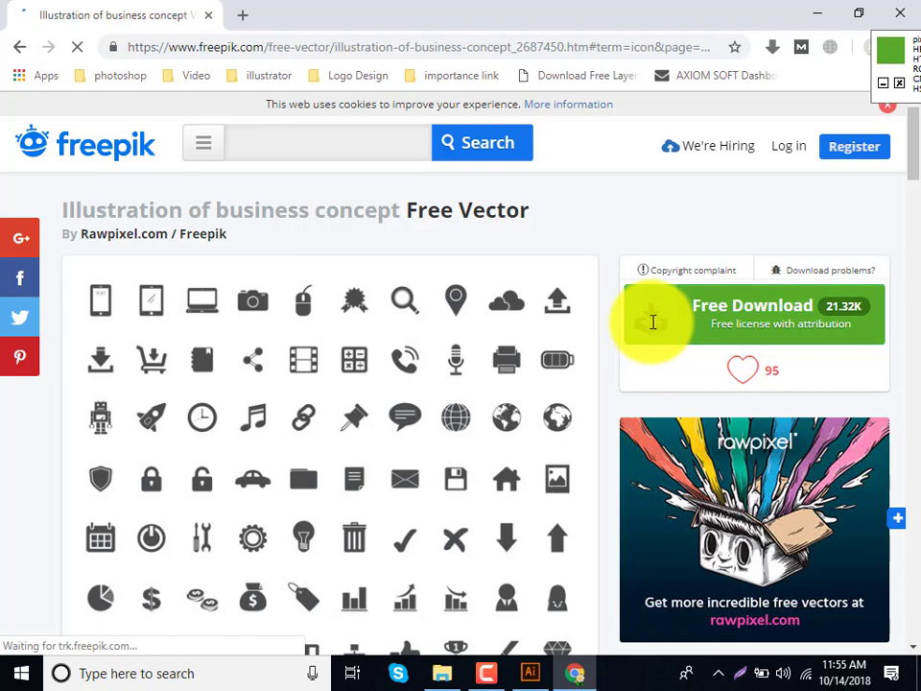
pyautogui.click(653, 320)
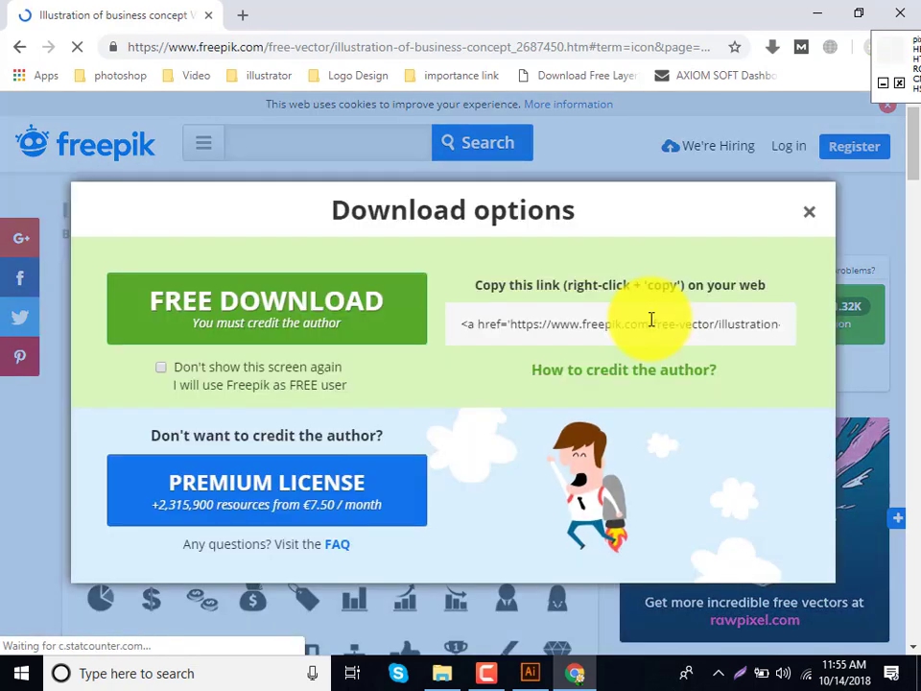
pyautogui.click(207, 311)
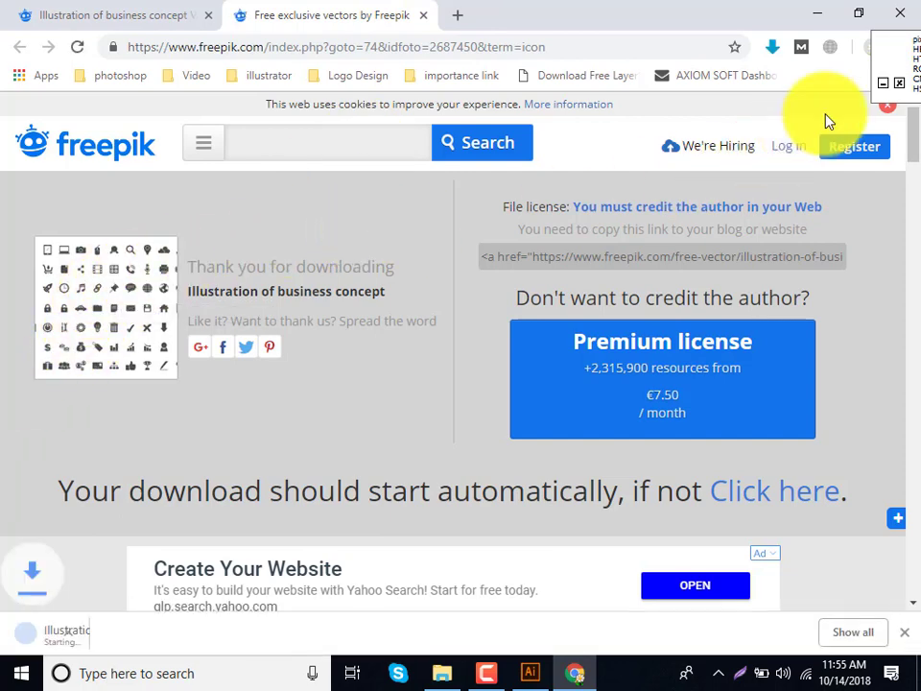
# - Reveal the downloaded 1,261 KB zip in the Downloads folder
pyautogui.click(178, 642)
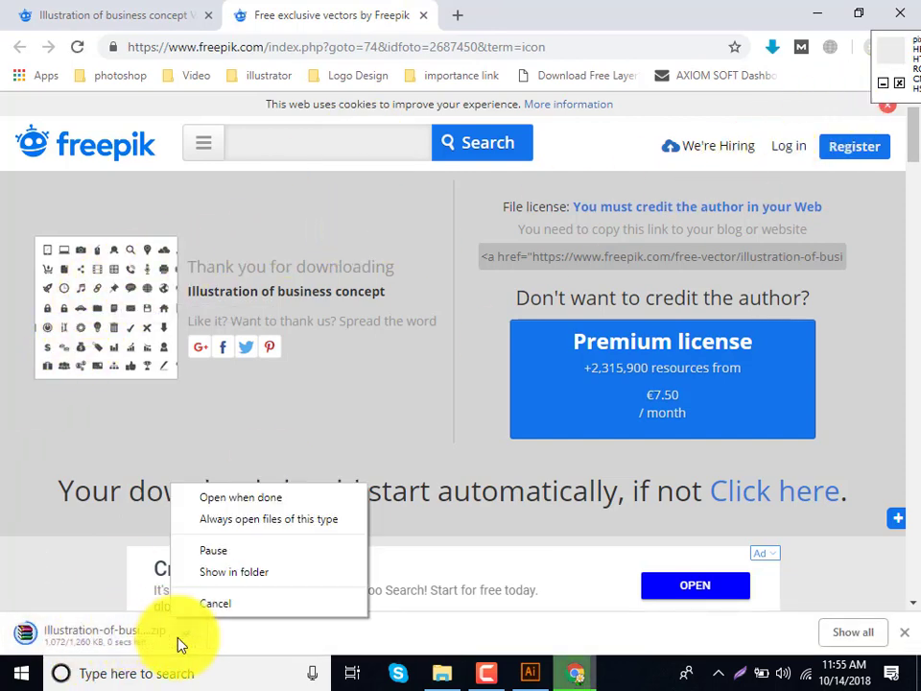
pyautogui.click(240, 572)
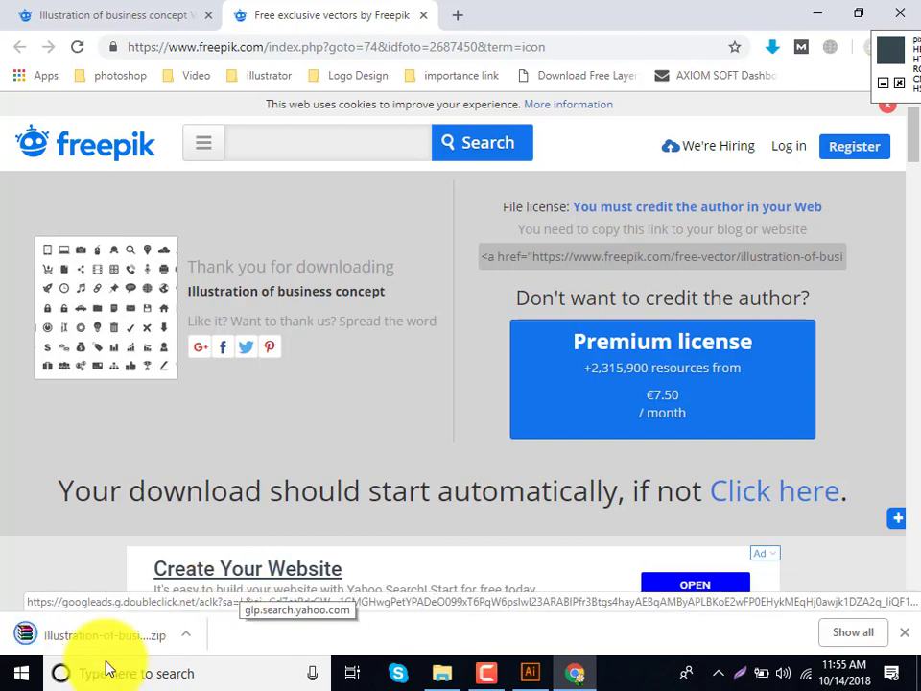
pyautogui.click(198, 638)
pyautogui.click(264, 579)
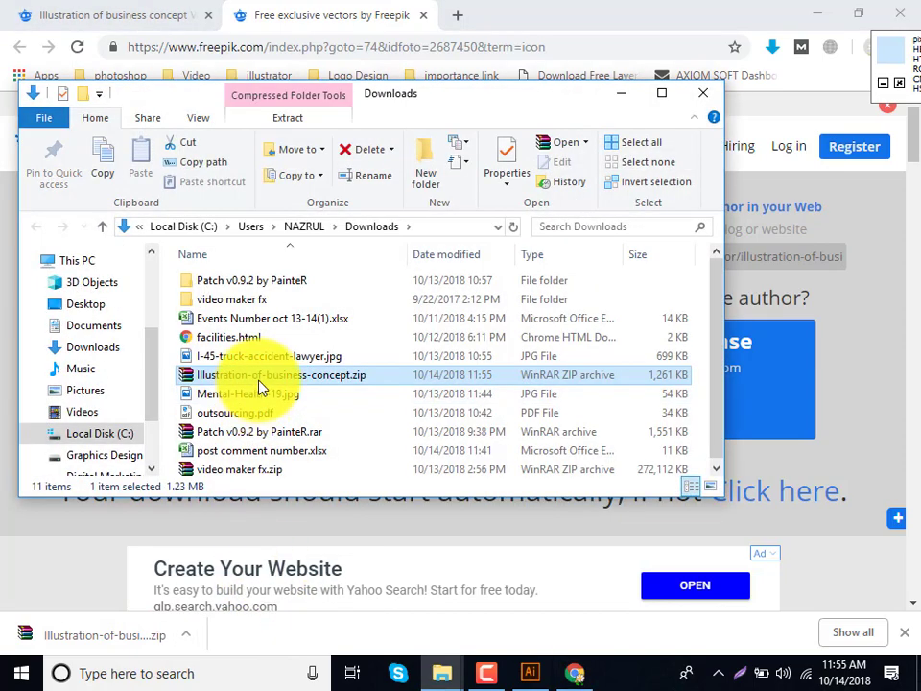
# - Extract the icon zip into Downloads and open 9271.eps in Illustrator
pyautogui.rightClick(257, 382)
pyautogui.click(304, 337)
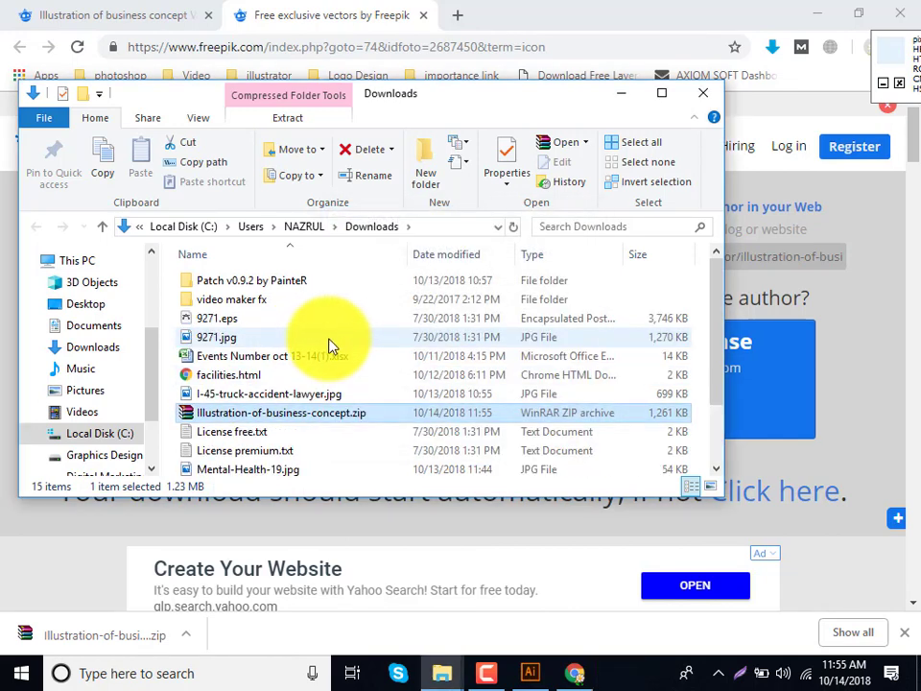
pyautogui.click(223, 320)
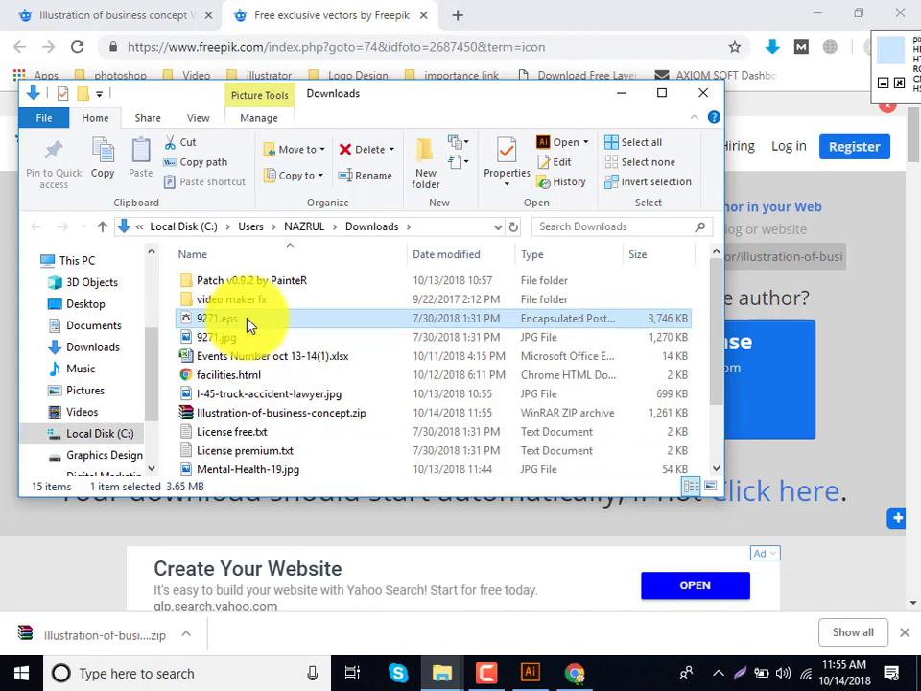
pyautogui.doubleClick(247, 325)
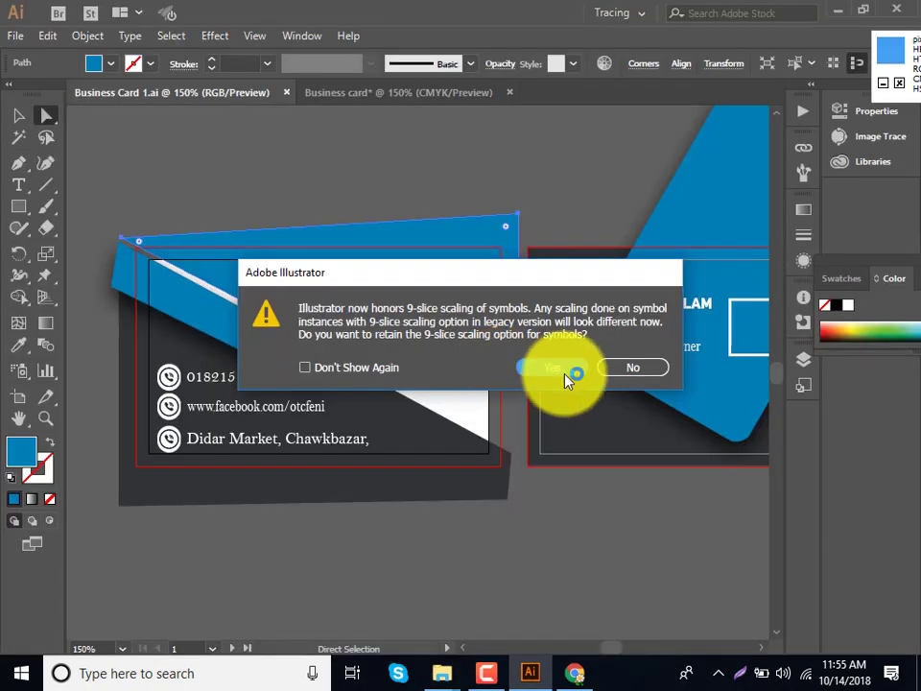
# - Open 9271.eps keeping 9-slice scaling and fit the whole icon sheet in view
pyautogui.click(566, 380)
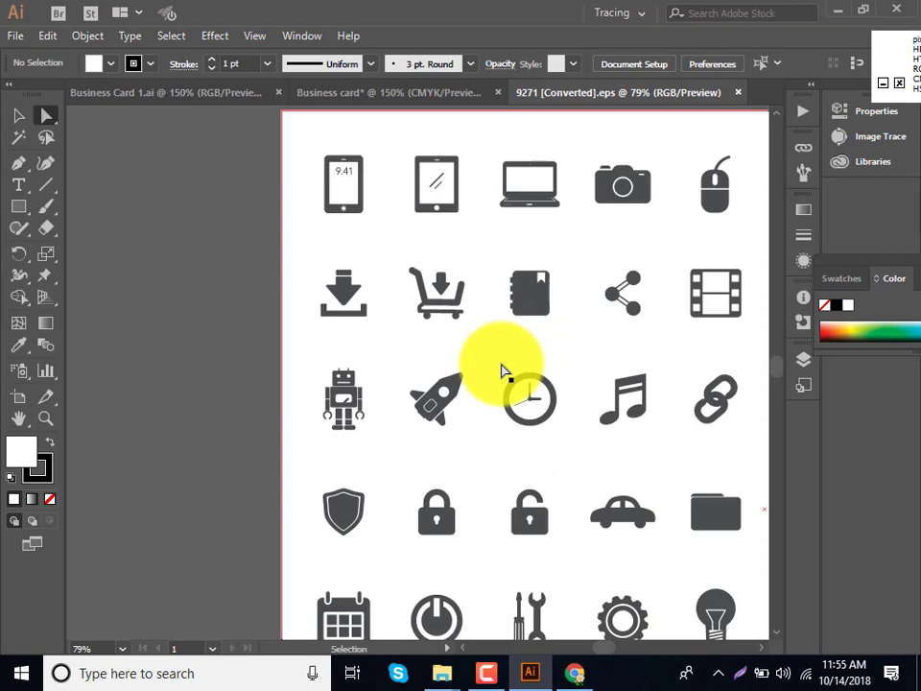
pyautogui.hotkey('ctrl', '0')
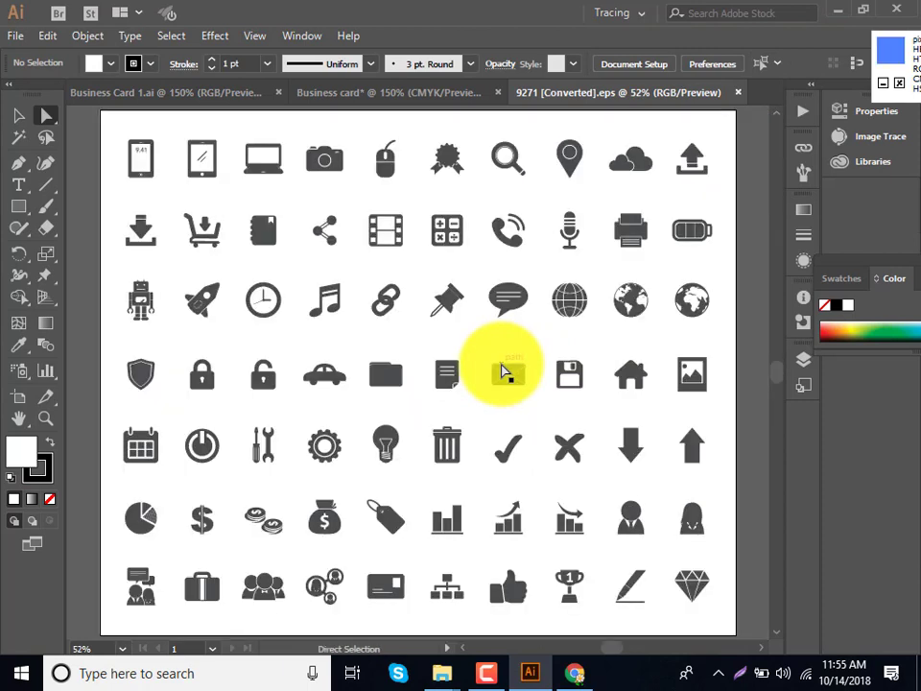
pyautogui.click(569, 175)
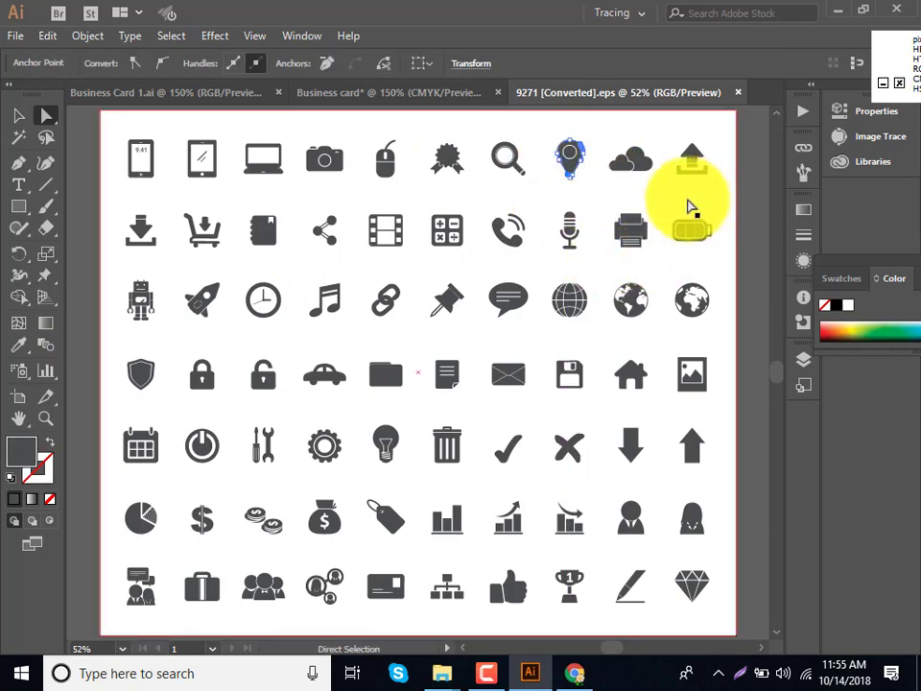
pyautogui.click(503, 243)
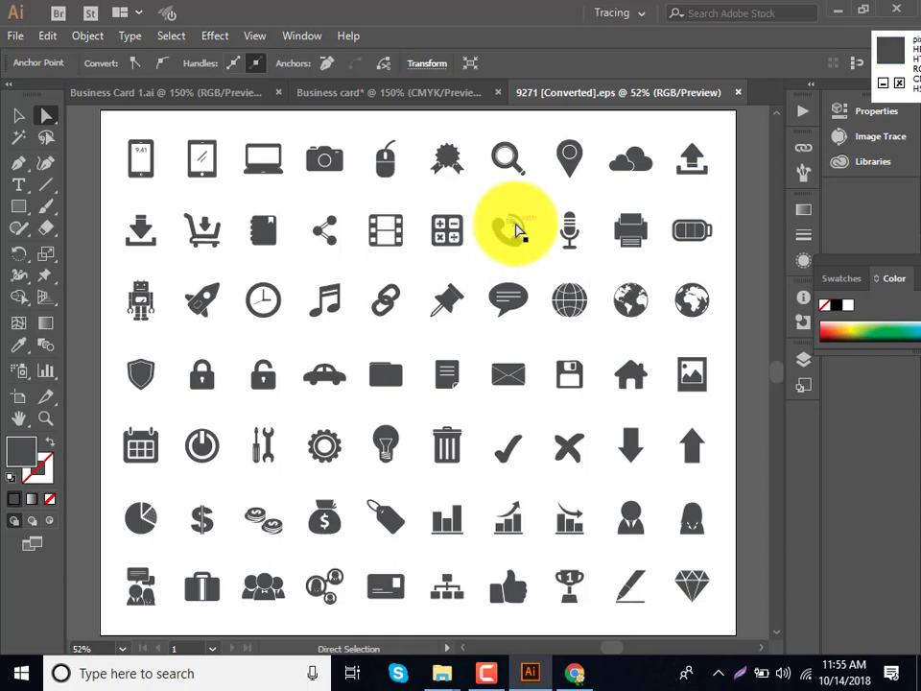
pyautogui.click(511, 251)
pyautogui.moveTo(530, 223); pyautogui.dragTo(518, 237)
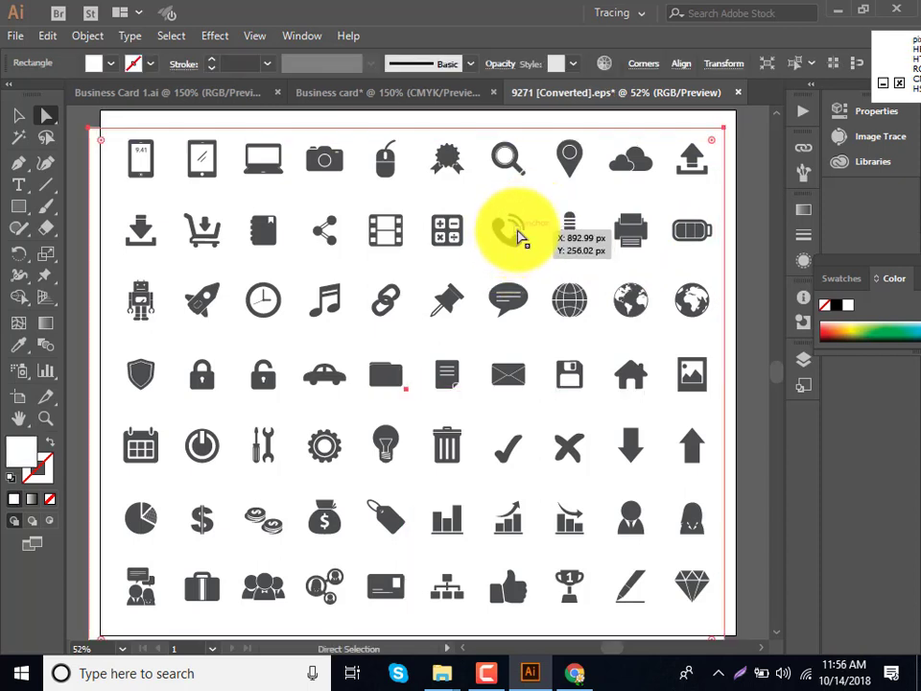
# - Select the phone icon group on its own, apart from its background rectangle
pyautogui.click(530, 232)
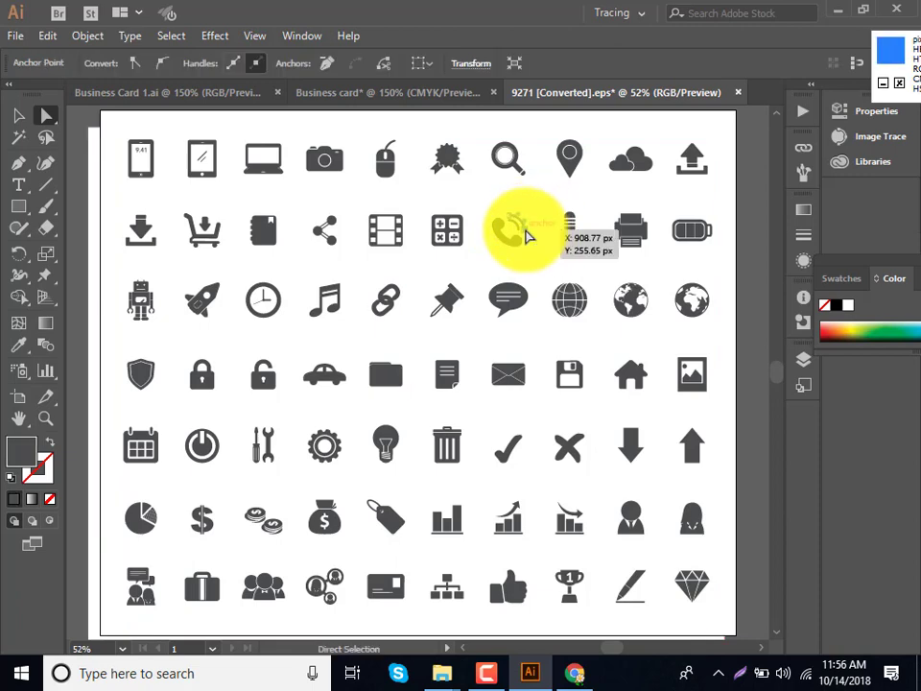
pyautogui.click(18, 114)
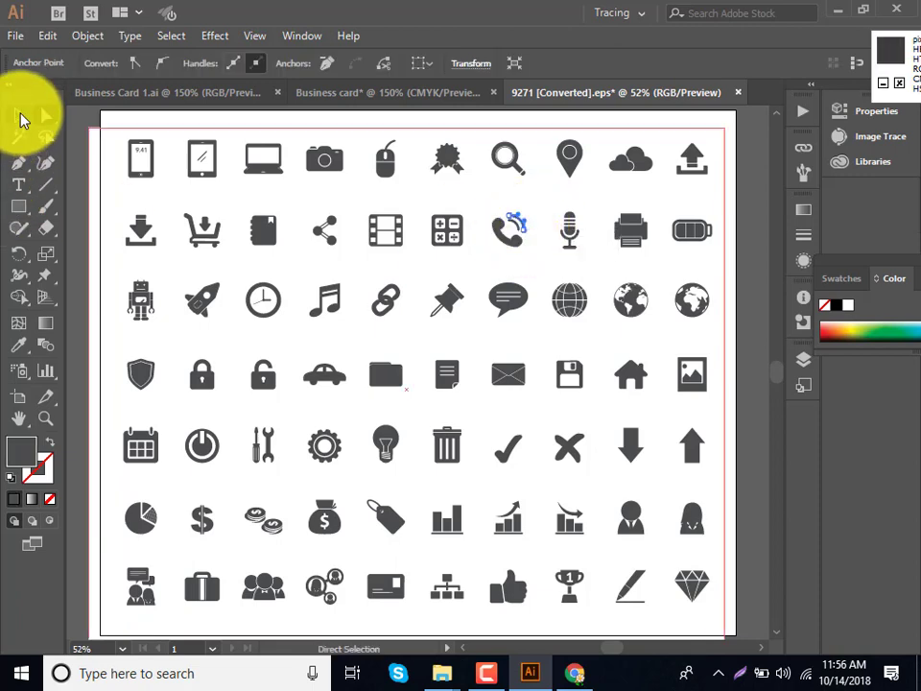
pyautogui.click(509, 241)
pyautogui.rightClick(510, 239)
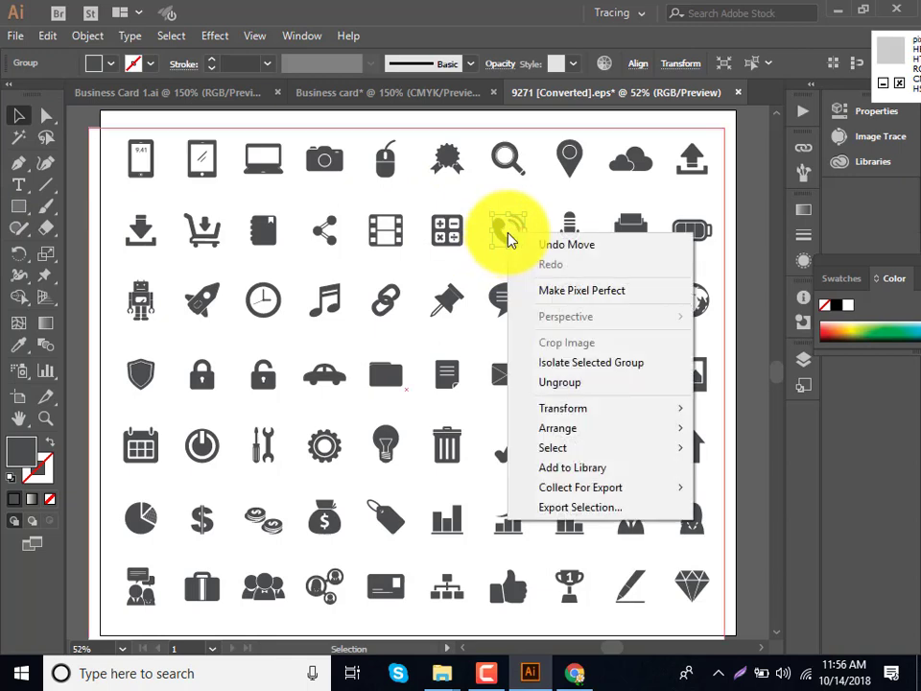
pyautogui.keyDown('shift'); pyautogui.click(573, 163); pyautogui.keyUp('shift')
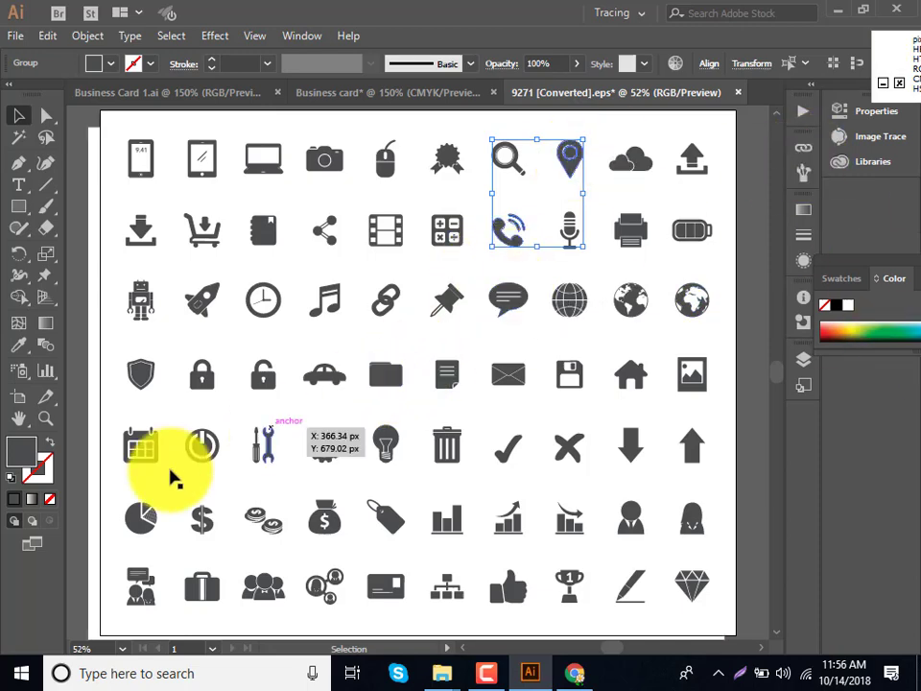
pyautogui.click(523, 271)
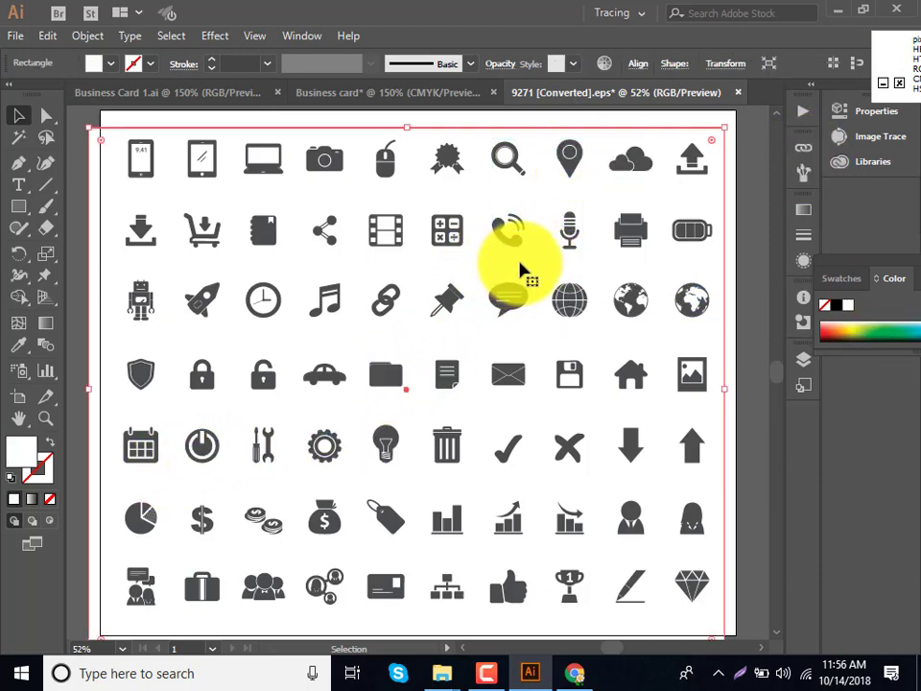
pyautogui.click(514, 235)
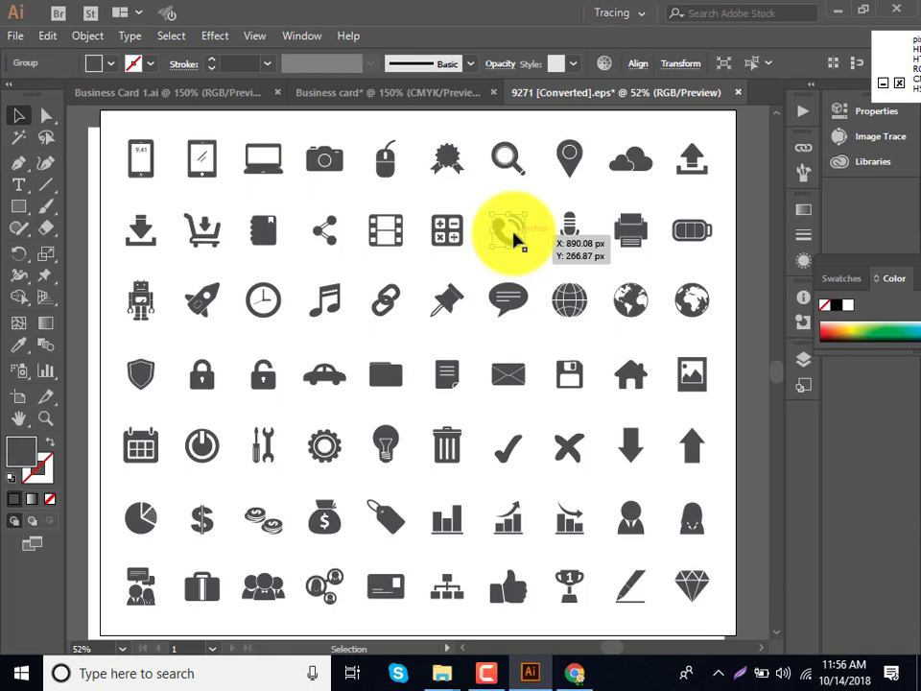
# - Draw a small white-filled circle on the card front with the Ellipse tool
pyautogui.click(384, 93)
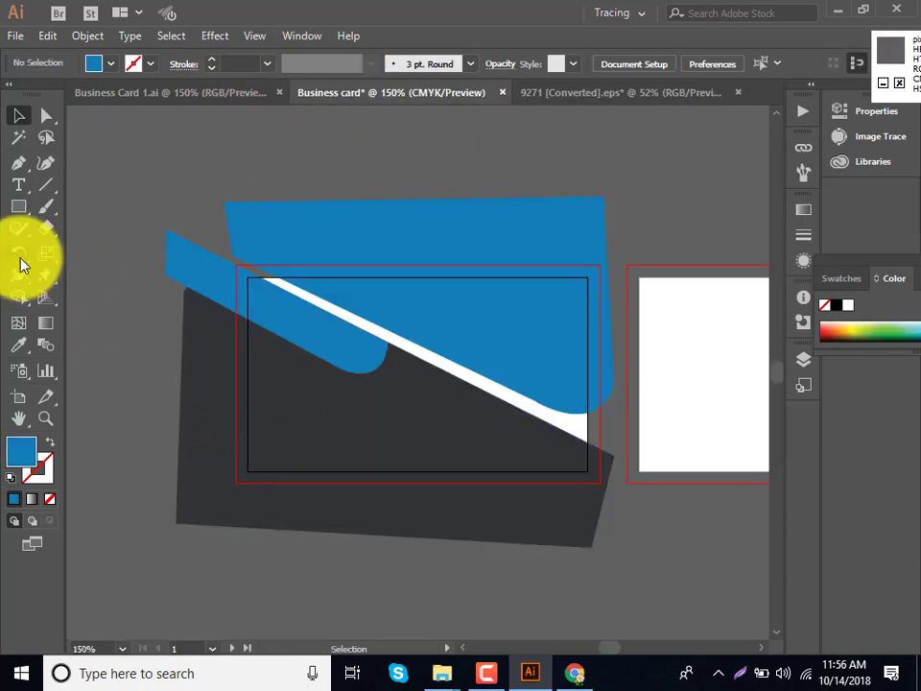
pyautogui.moveTo(18, 207); pyautogui.dragTo(62, 250)
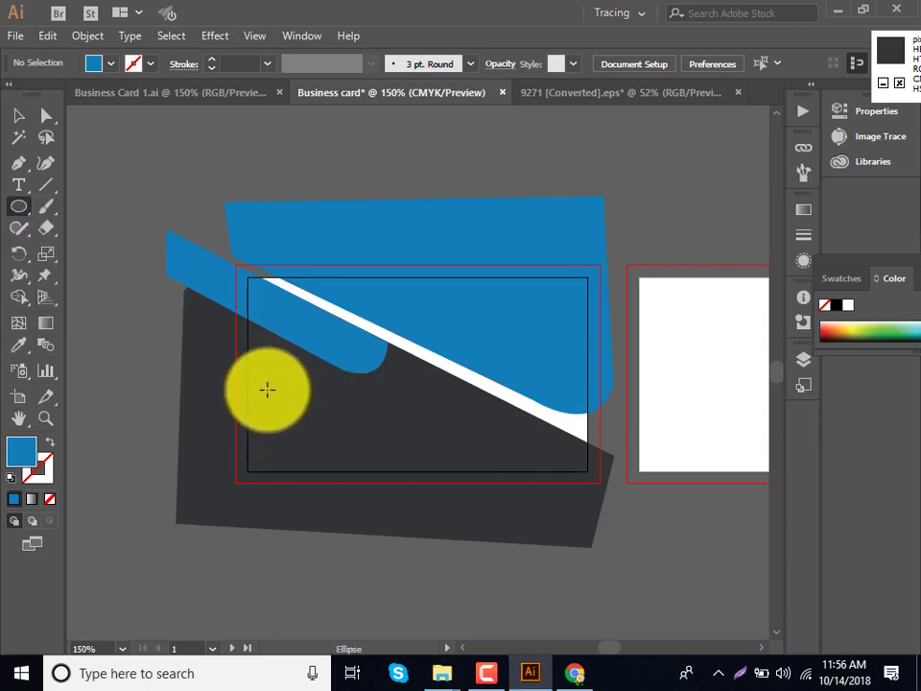
pyautogui.moveTo(267, 376); pyautogui.dragTo(280, 392)
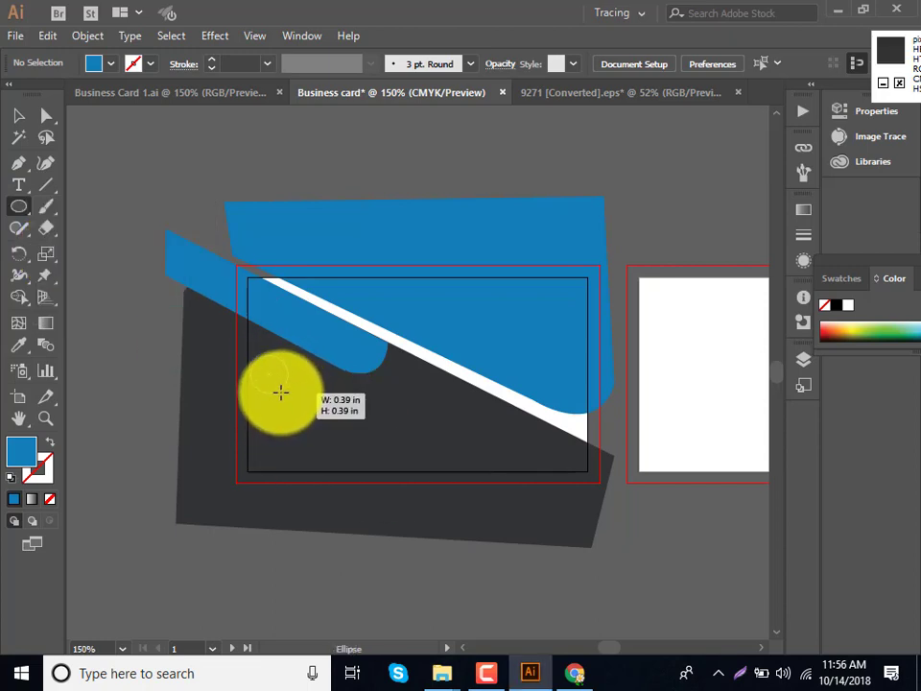
pyautogui.moveTo(280, 392); pyautogui.dragTo(287, 390)
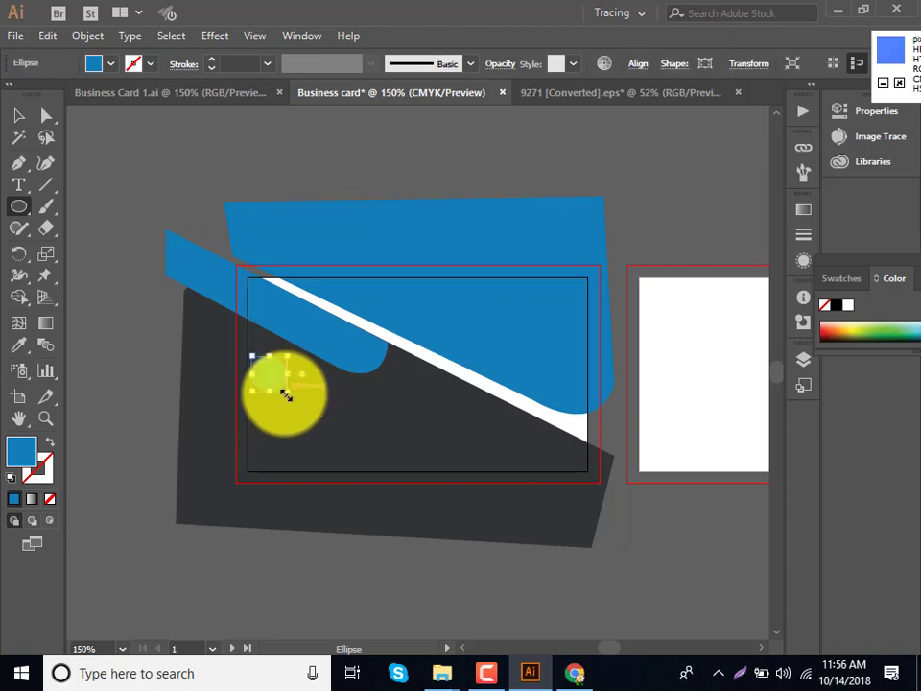
pyautogui.doubleClick(27, 459)
pyautogui.click(378, 216)
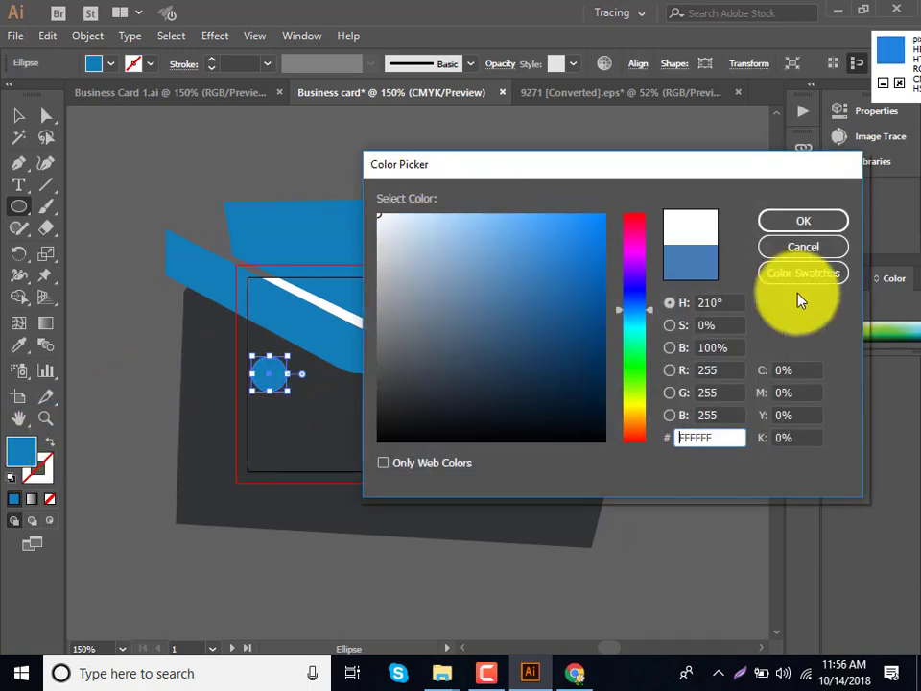
pyautogui.click(798, 224)
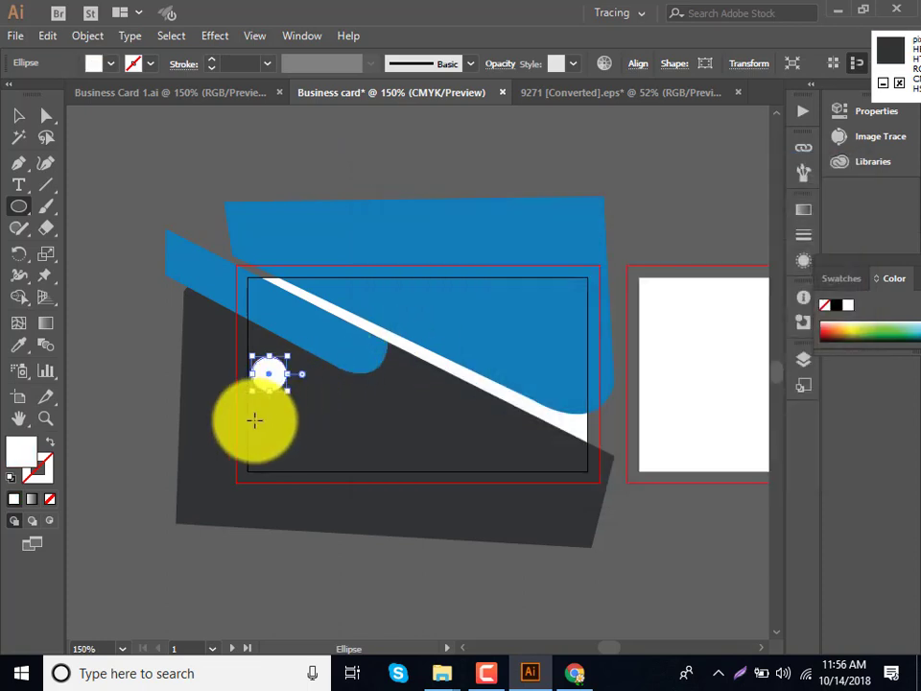
# - Duplicate the circle downward with Alt-drag and Ctrl+D into a stack of three
pyautogui.click(18, 115)
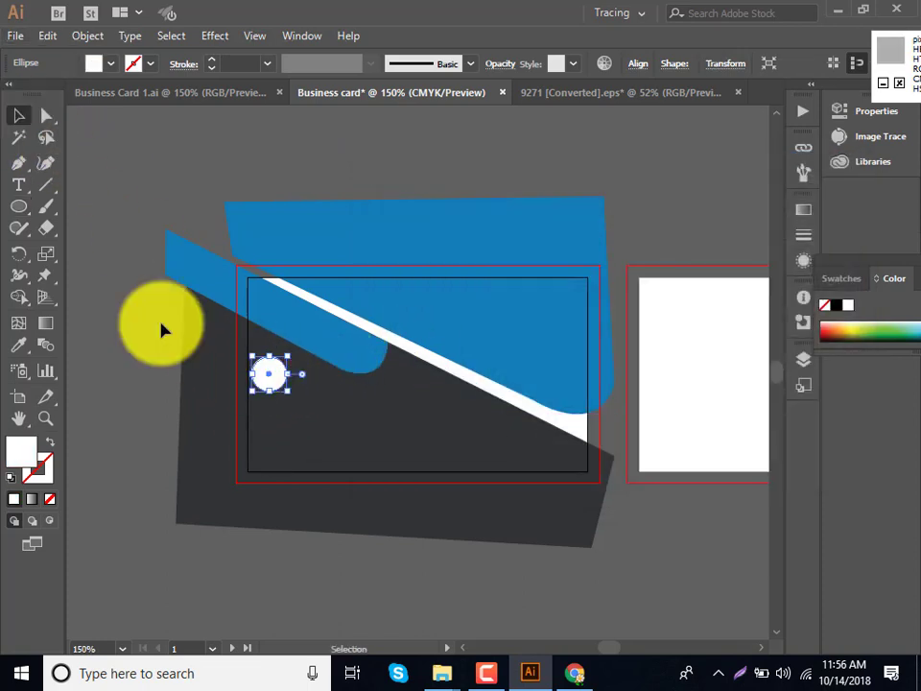
pyautogui.moveTo(283, 382); pyautogui.dragTo(276, 423)
pyautogui.hotkey('ctrl', 'd')
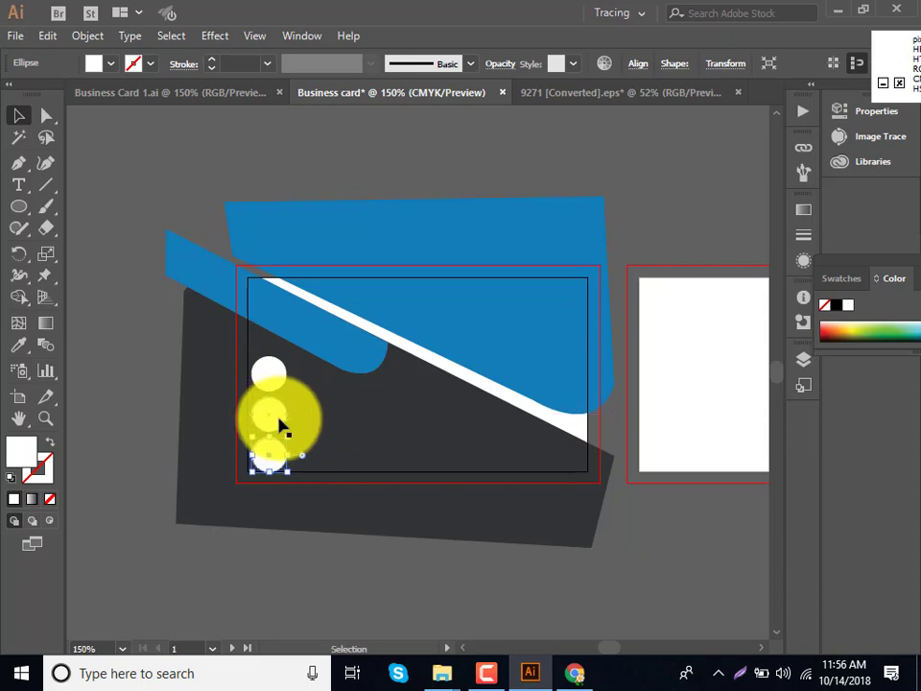
pyautogui.hotkey('ctrl', '+')
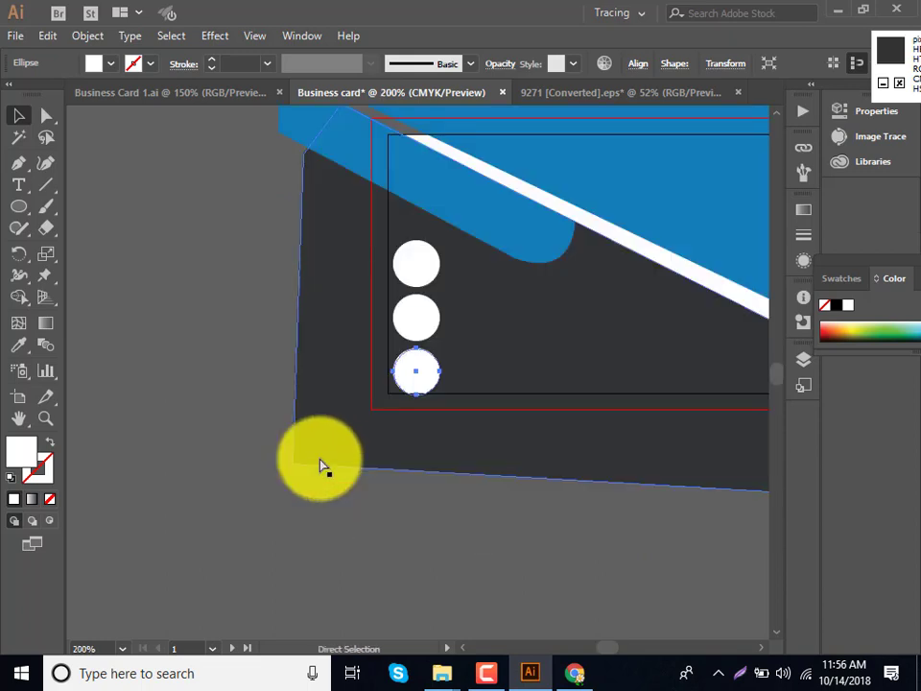
pyautogui.hotkey('ctrl', '+')
pyautogui.hotkey('ctrl', '+')
pyautogui.scroll(1, 323, 465)
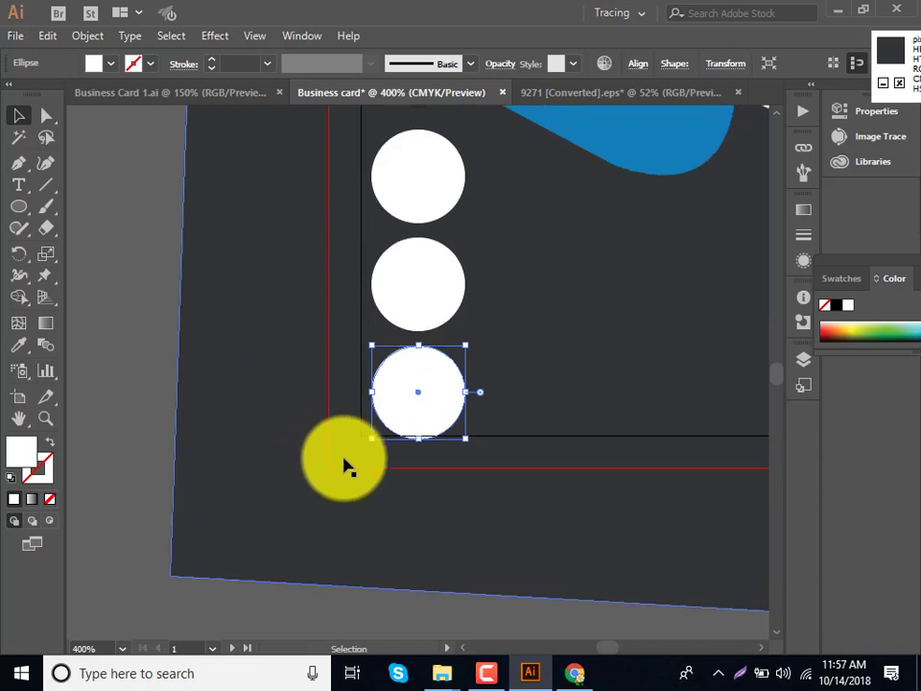
pyautogui.scroll(4, 346, 468)
pyautogui.scroll(3, 410, 528)
# - Scale the three stacked circles down together around their centre
pyautogui.click(438, 336)
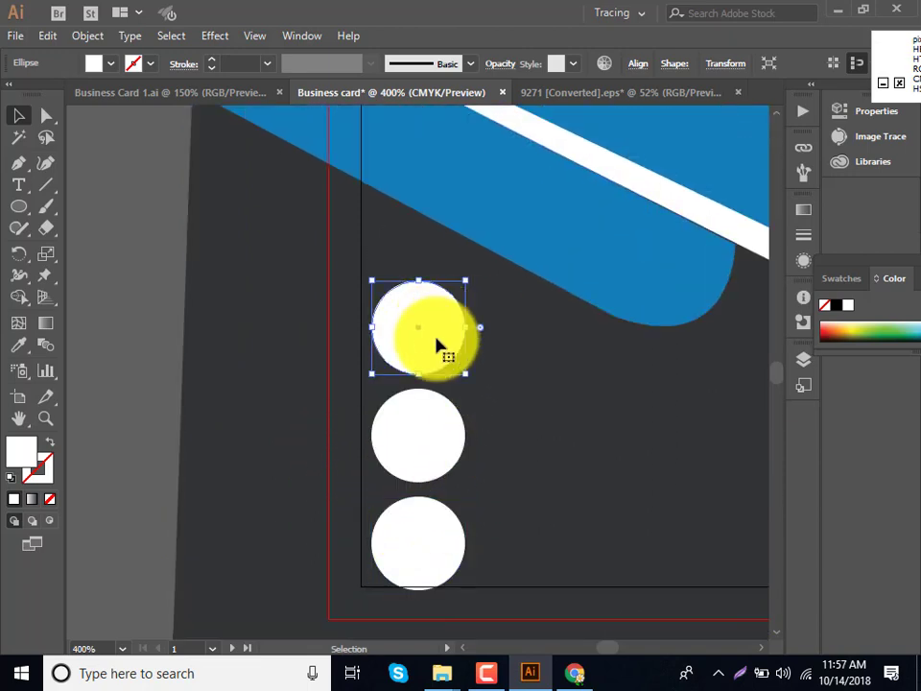
pyautogui.click(418, 457)
pyautogui.click(439, 340)
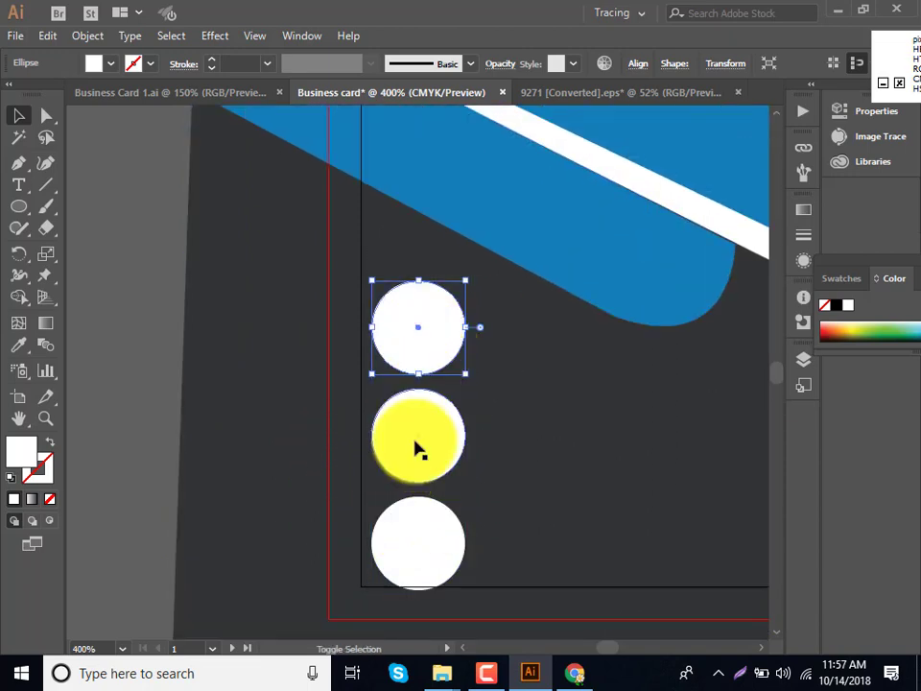
pyautogui.keyDown('shift'); pyautogui.click(416, 446); pyautogui.keyUp('shift')
pyautogui.keyDown('shift'); pyautogui.click(417, 573); pyautogui.keyUp('shift')
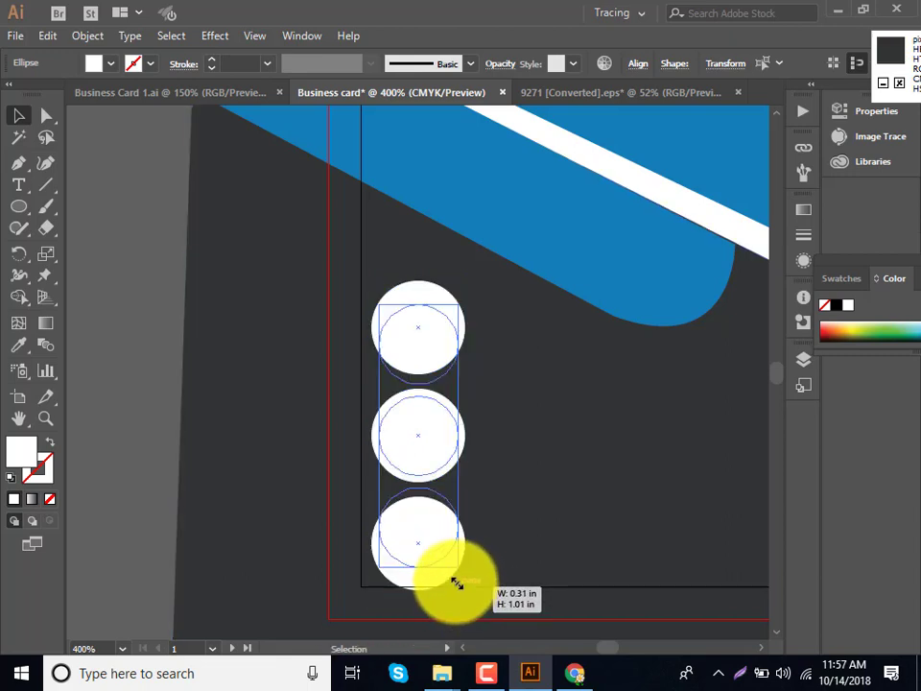
pyautogui.moveTo(465, 592); pyautogui.dragTo(459, 591)
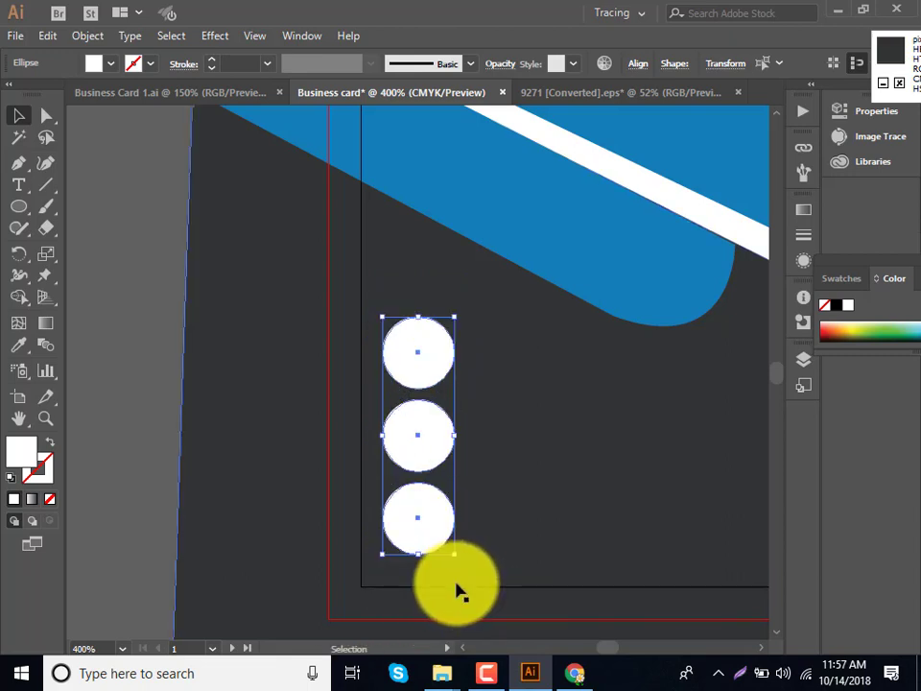
pyautogui.press('Up')
pyautogui.press('Up')
pyautogui.press('Up')
pyautogui.press('Down')
pyautogui.press('Down')
pyautogui.press('Down')
pyautogui.press('Down')
pyautogui.press('Down')
pyautogui.press('Down')
pyautogui.press('Down')
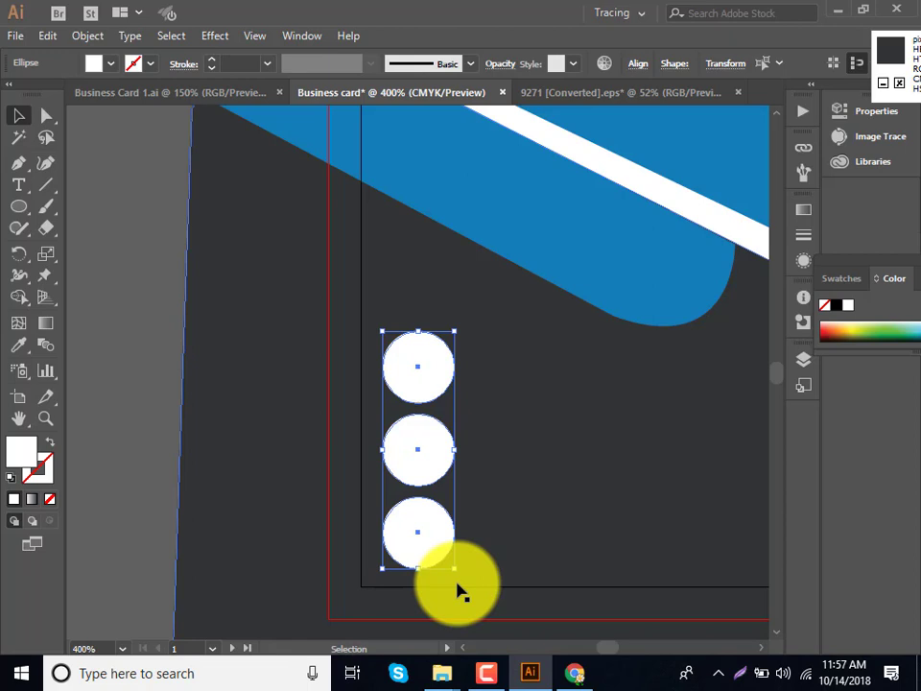
# - Paste the grey phone icon onto the card front
pyautogui.click(577, 396)
pyautogui.press('a')
pyautogui.click(423, 370)
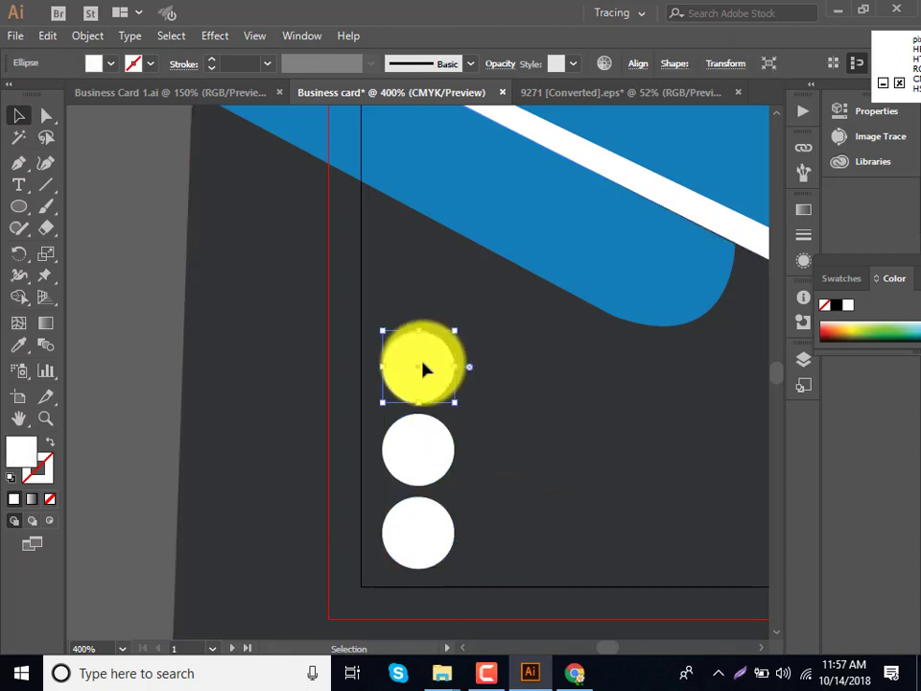
pyautogui.hotkey('ctrl', 'v')
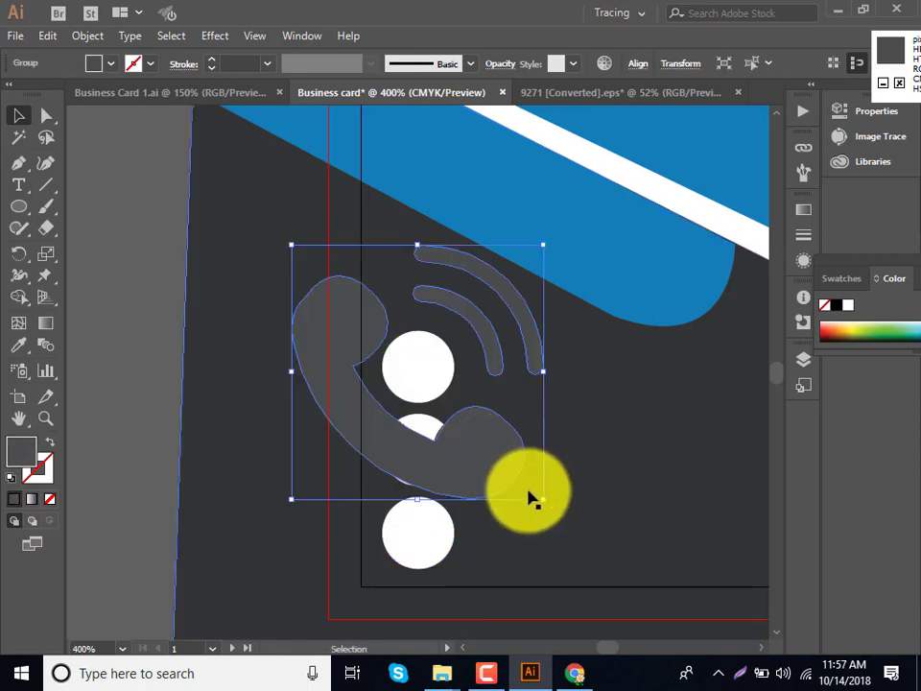
# - Fill the phone icon black and shrink it into the top white circle
pyautogui.doubleClick(24, 449)
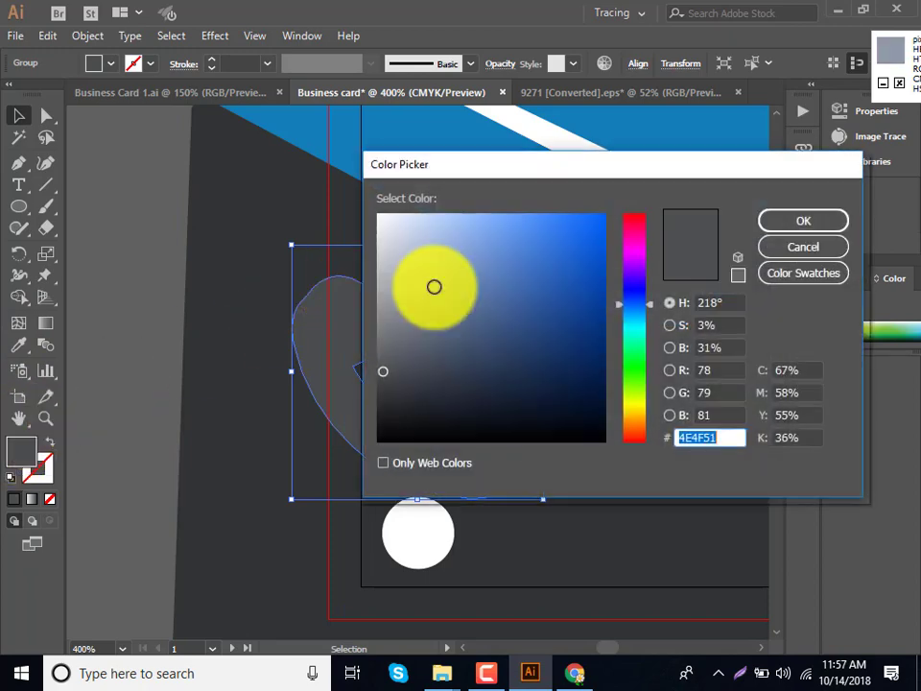
pyautogui.moveTo(434, 286); pyautogui.dragTo(493, 460)
pyautogui.click(810, 221)
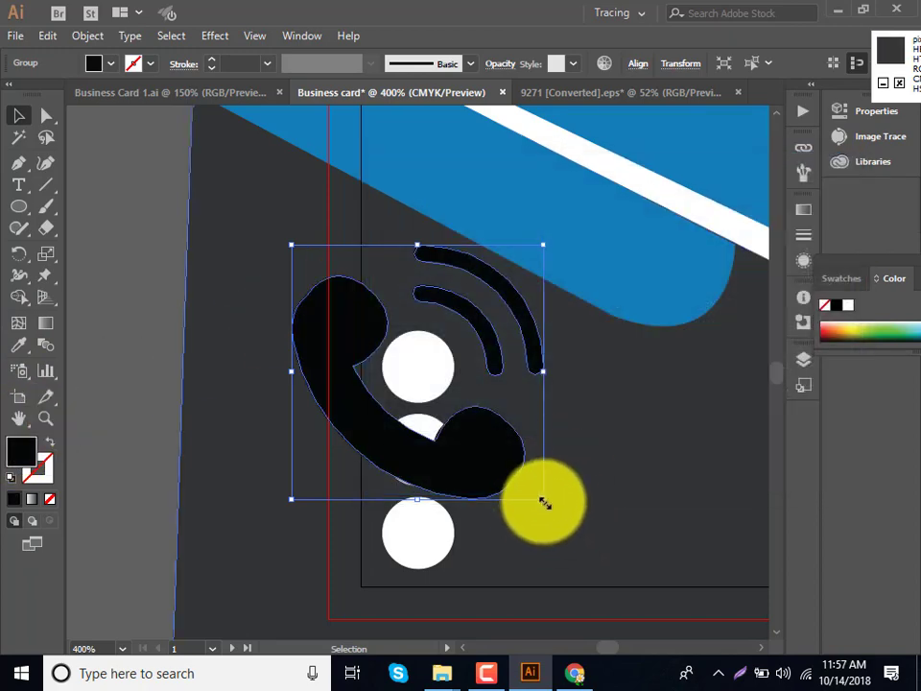
pyautogui.moveTo(544, 503); pyautogui.dragTo(456, 397)
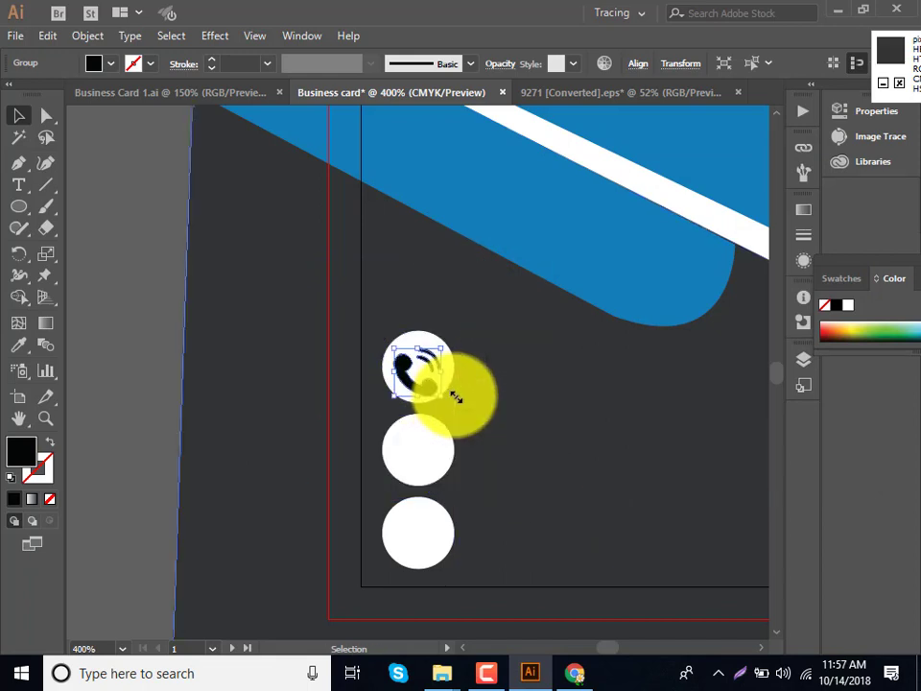
pyautogui.click(472, 435)
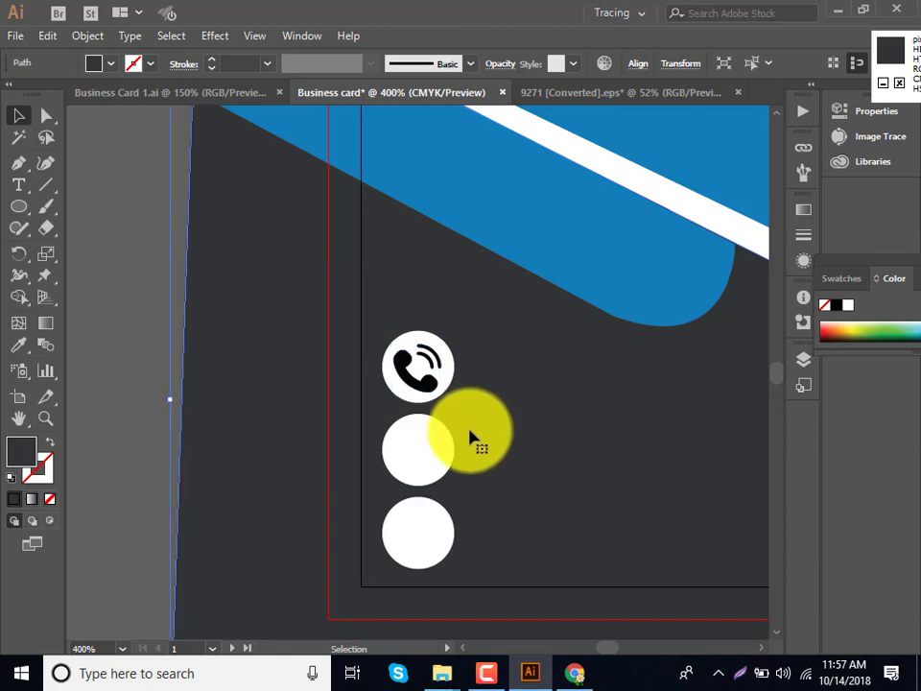
# - Copy the location pin from the icon sheet, paste it onto the card, and fill it black
pyautogui.click(569, 94)
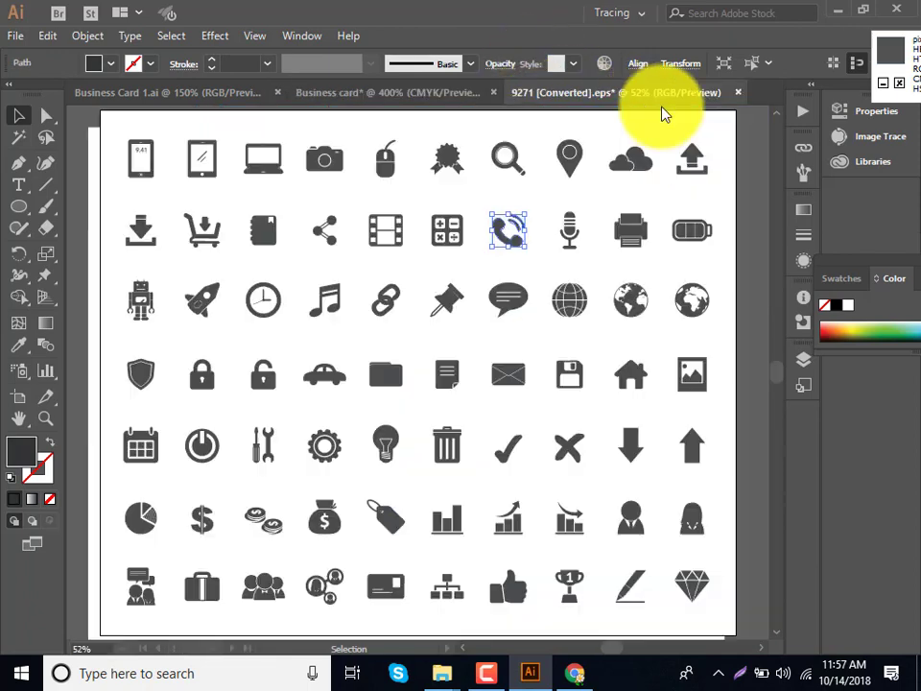
pyautogui.click(569, 161)
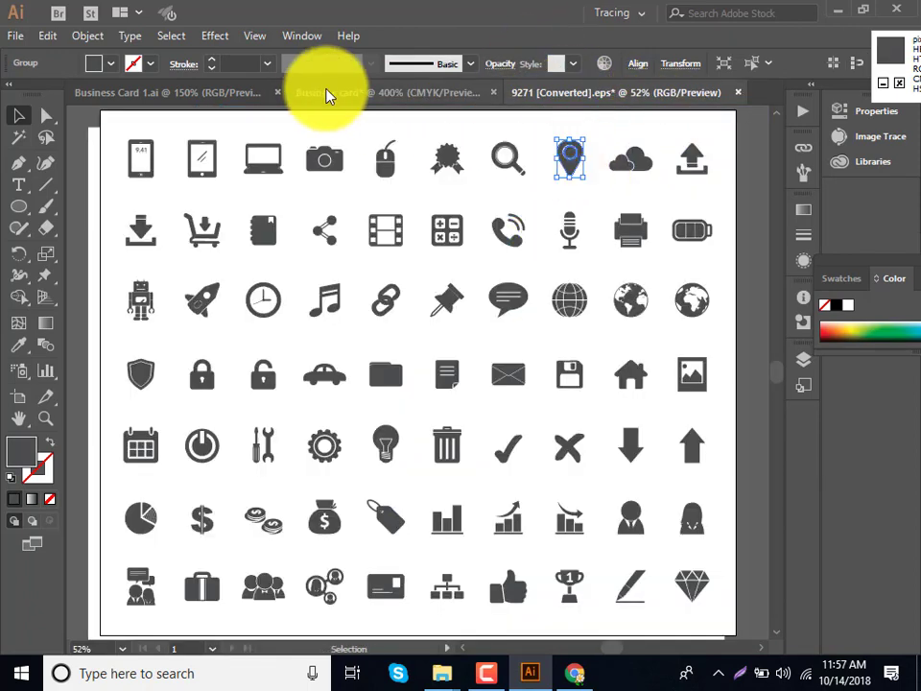
pyautogui.click(384, 92)
pyautogui.hotkey('ctrl', 'v')
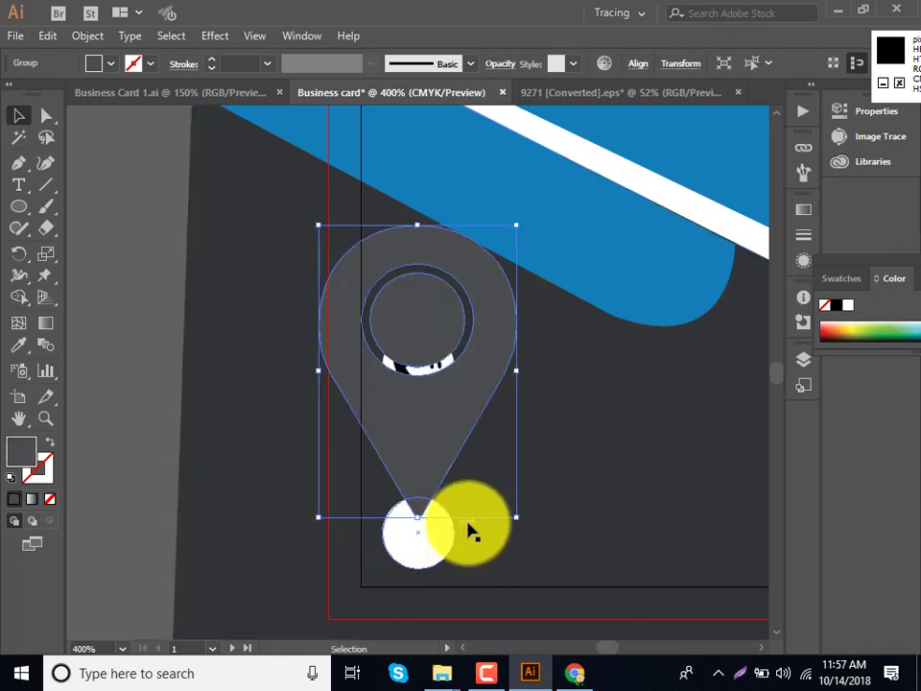
pyautogui.doubleClick(32, 453)
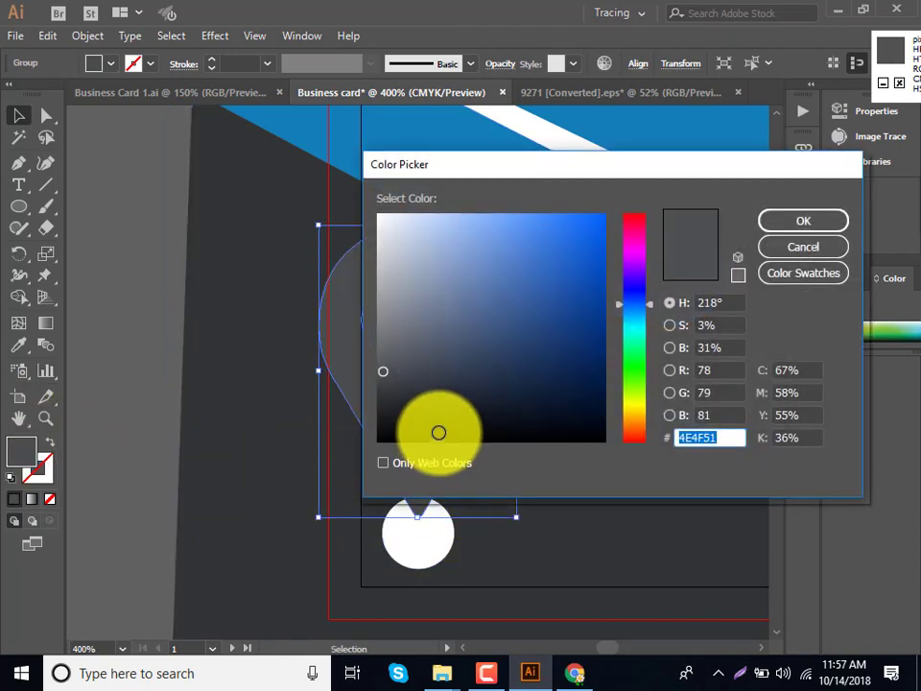
pyautogui.moveTo(437, 432); pyautogui.dragTo(438, 442)
pyautogui.click(786, 220)
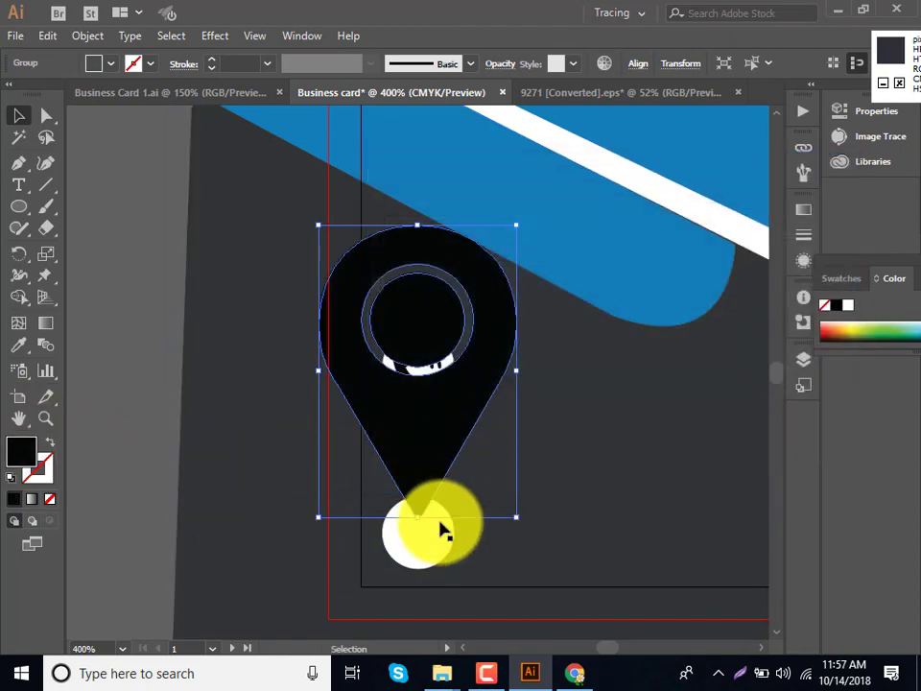
# - Shrink the pin and place it inside the bottom white circle
pyautogui.moveTo(516, 518); pyautogui.dragTo(472, 451)
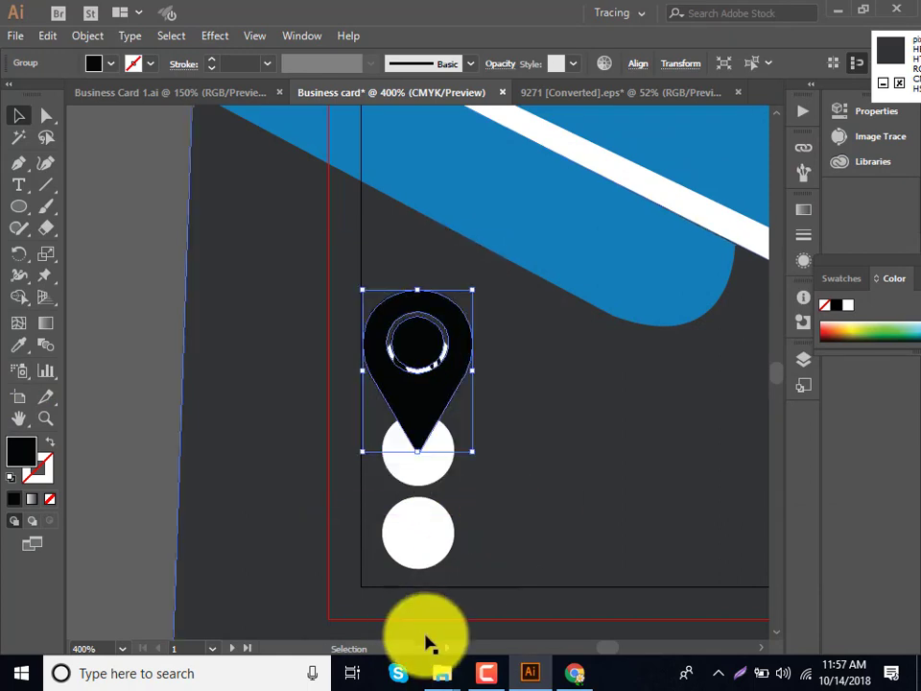
pyautogui.click(482, 676)
pyautogui.click(482, 676)
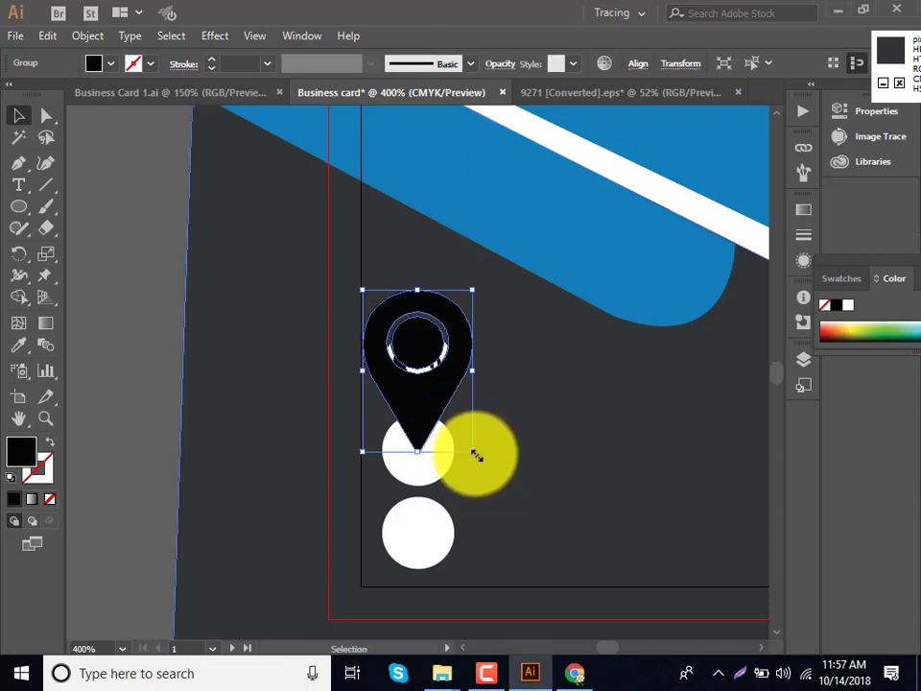
pyautogui.moveTo(477, 455); pyautogui.dragTo(447, 415)
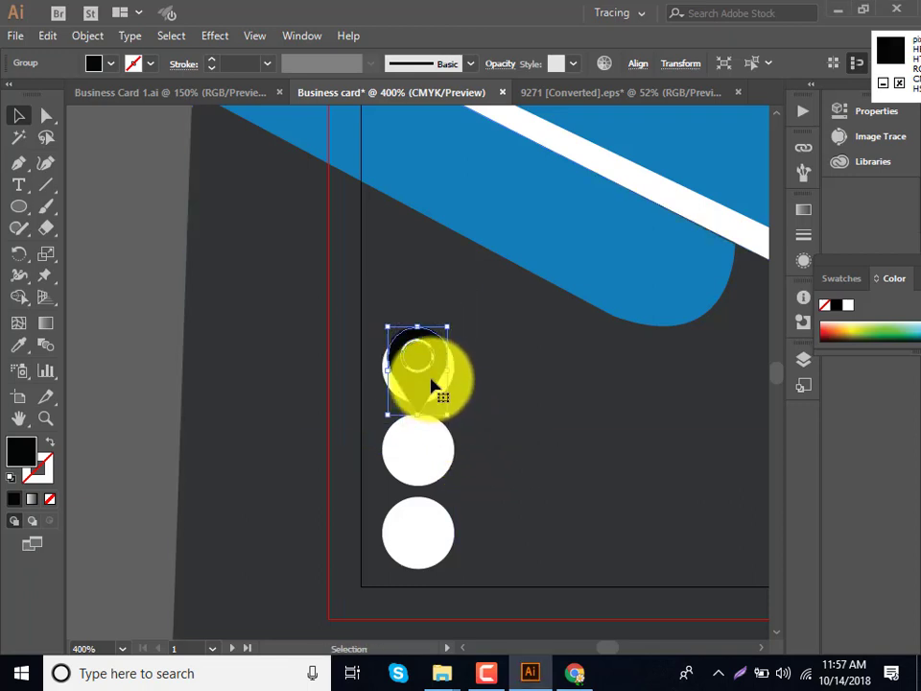
pyautogui.moveTo(431, 386); pyautogui.dragTo(432, 575)
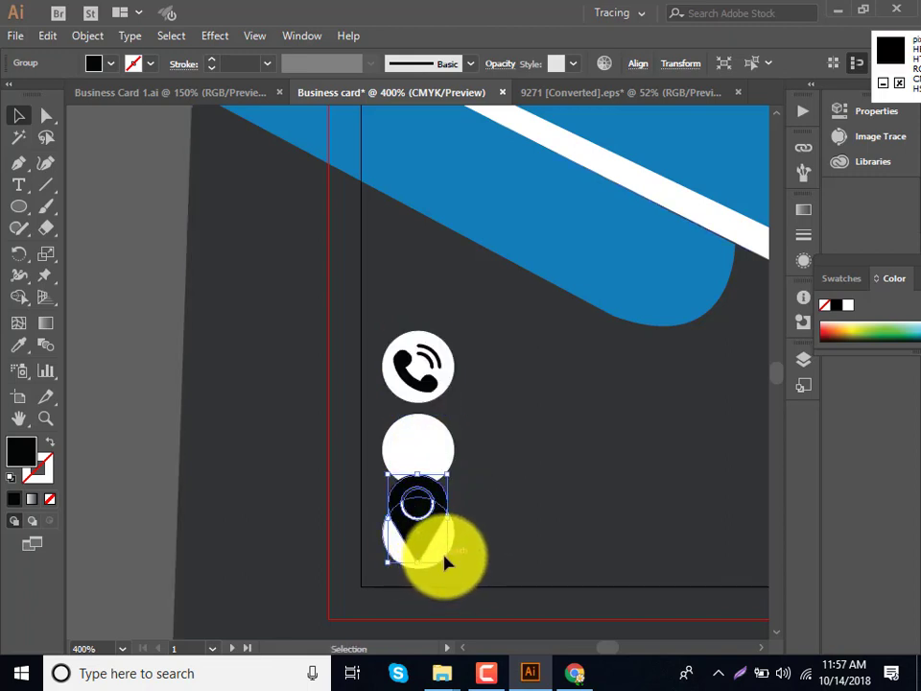
pyautogui.click(403, 509)
pyautogui.click(414, 533)
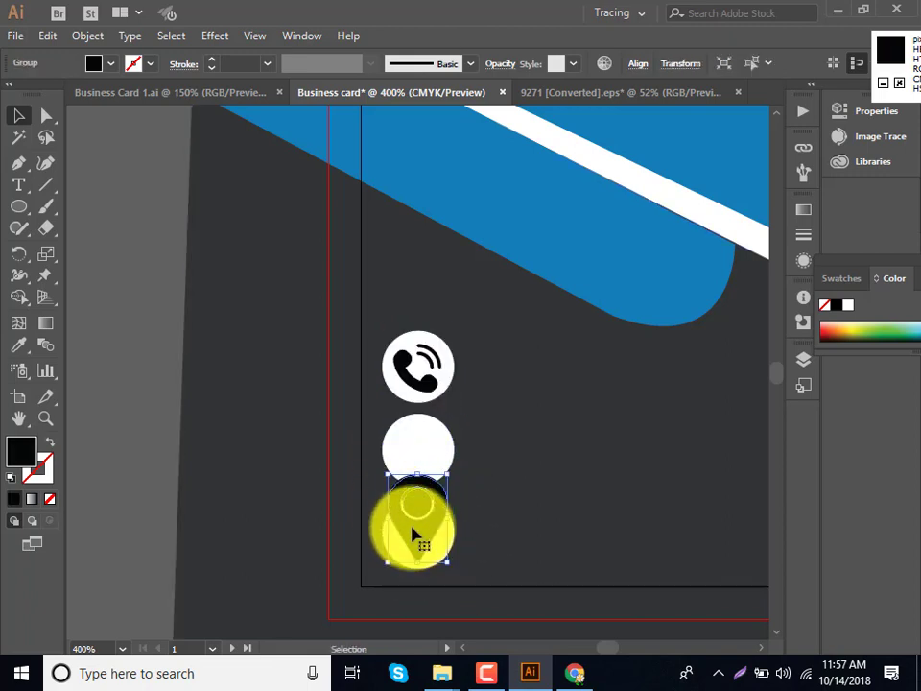
pyautogui.moveTo(388, 474)
pyautogui.mouseDown()
pyautogui.moveTo(394, 508)
pyautogui.moveTo(399, 495)
pyautogui.mouseUp()
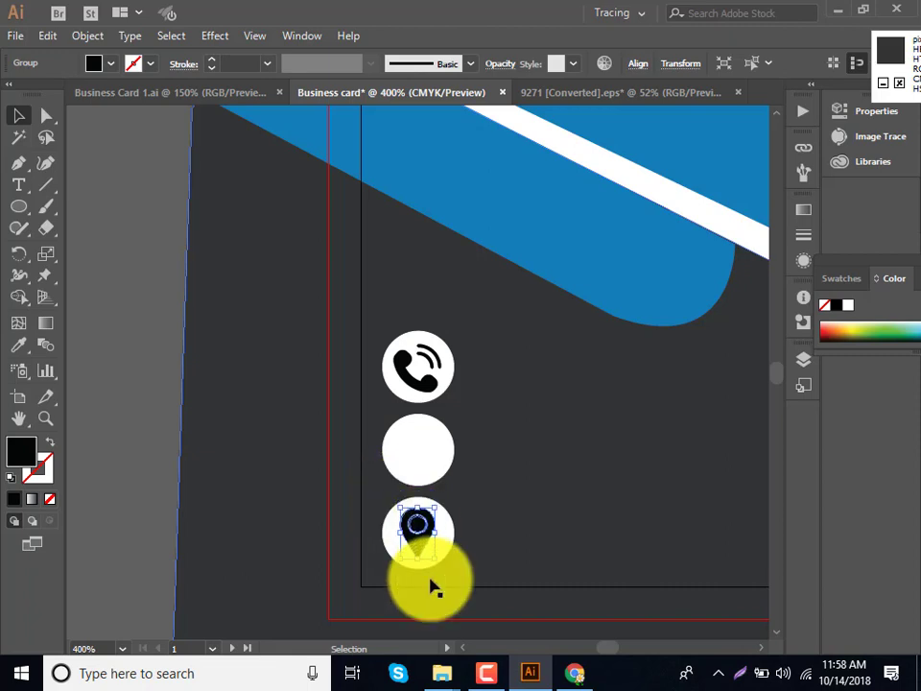
# - Copy the house icon from the icon sheet and paste it onto the card
pyautogui.click(250, 96)
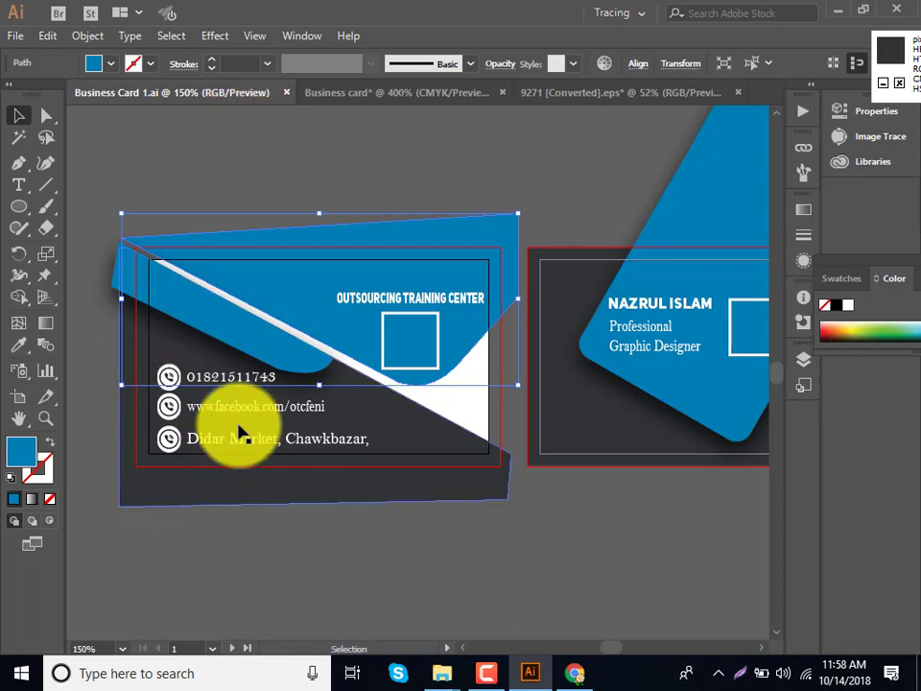
pyautogui.click(599, 93)
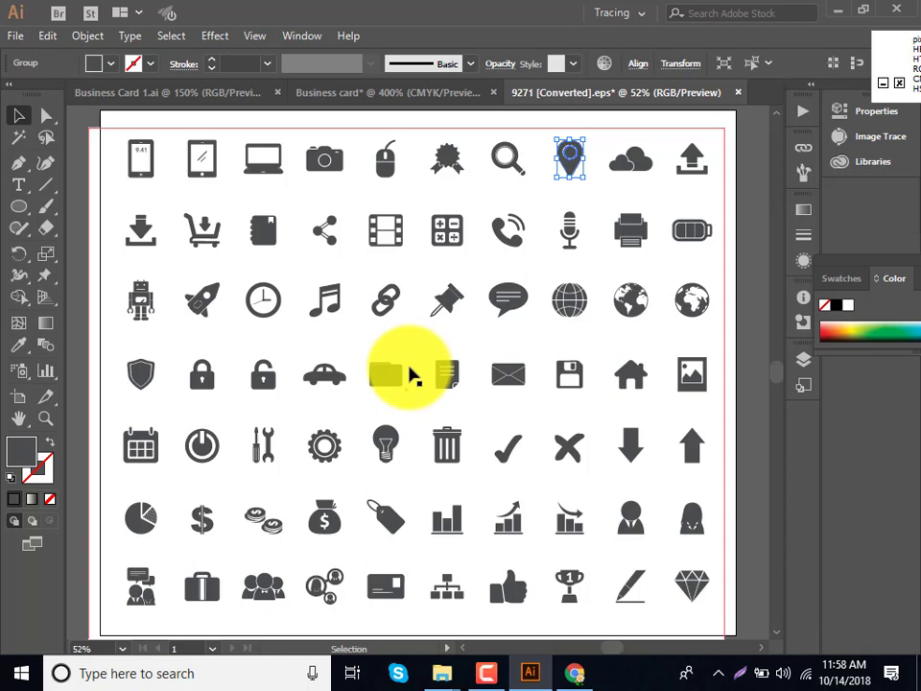
pyautogui.click(631, 382)
pyautogui.click(386, 93)
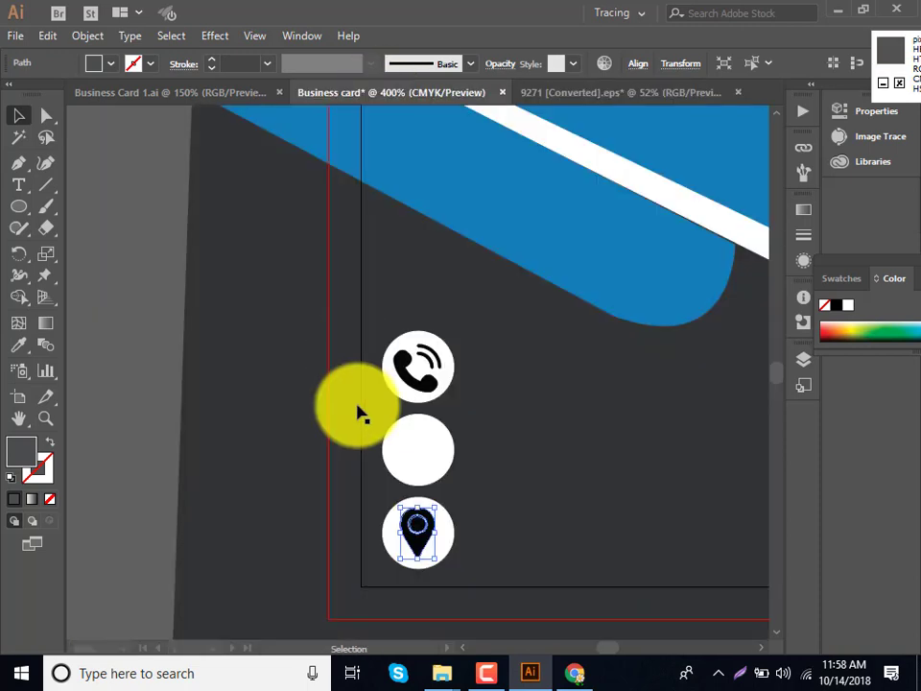
pyautogui.click(407, 470)
pyautogui.hotkey('ctrl', 'v')
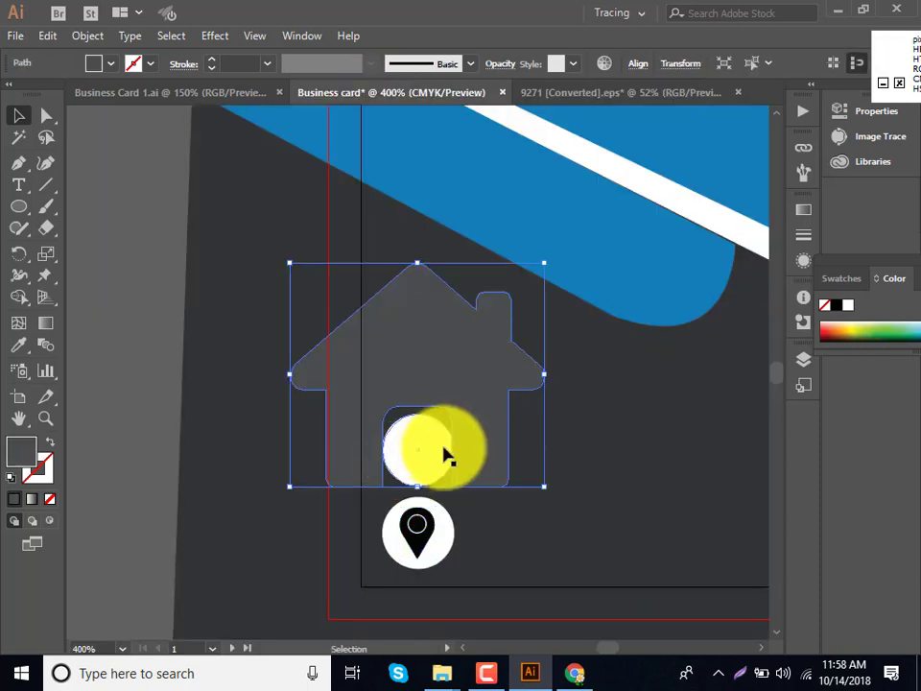
# - Fill the house icon near-black, shrink it, and place it in the middle circle
pyautogui.doubleClick(24, 464)
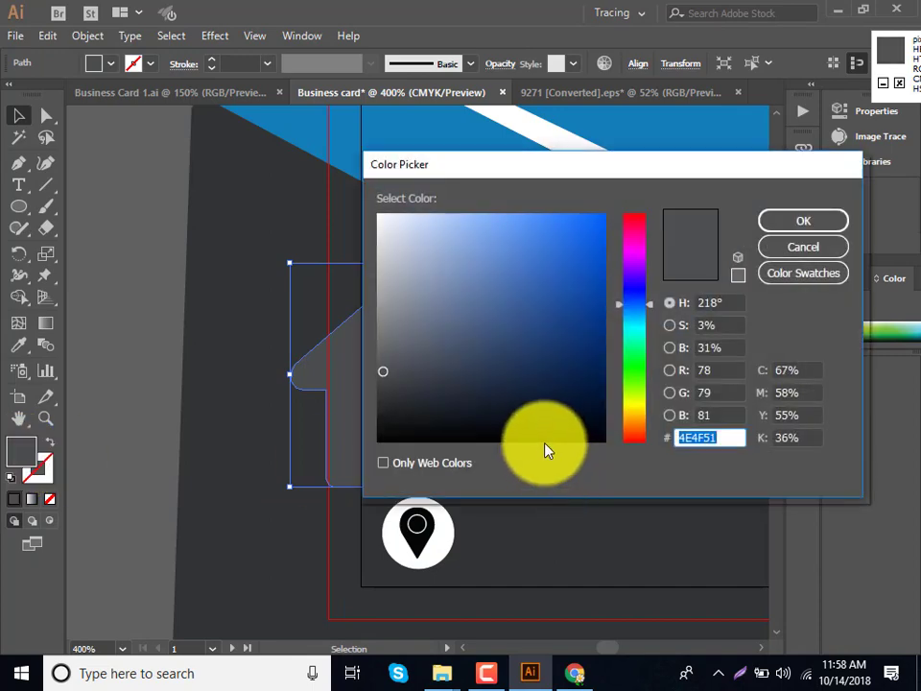
pyautogui.click(544, 439)
pyautogui.press('Return')
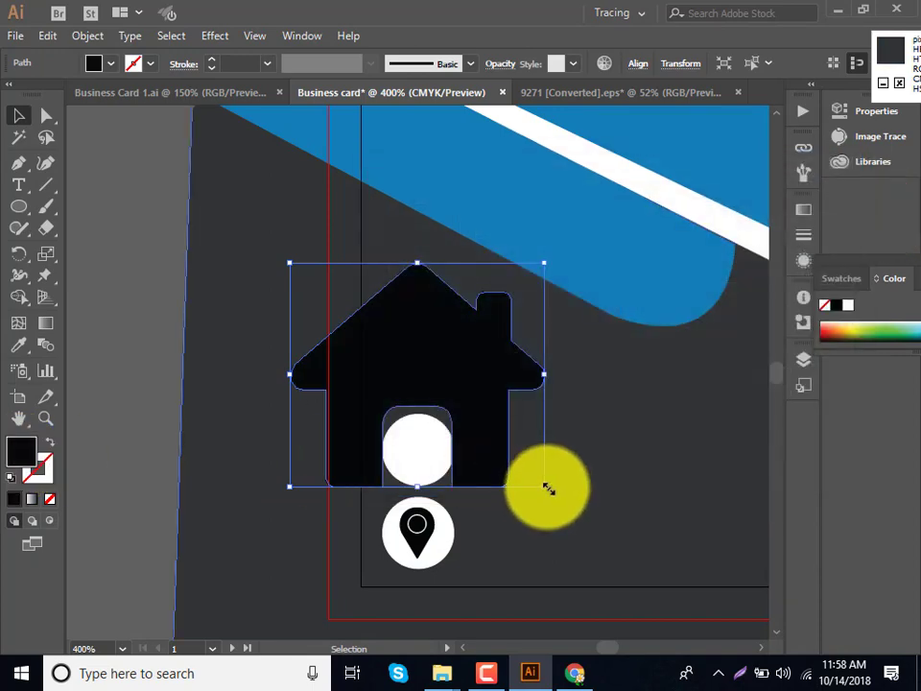
pyautogui.moveTo(544, 488); pyautogui.dragTo(453, 401)
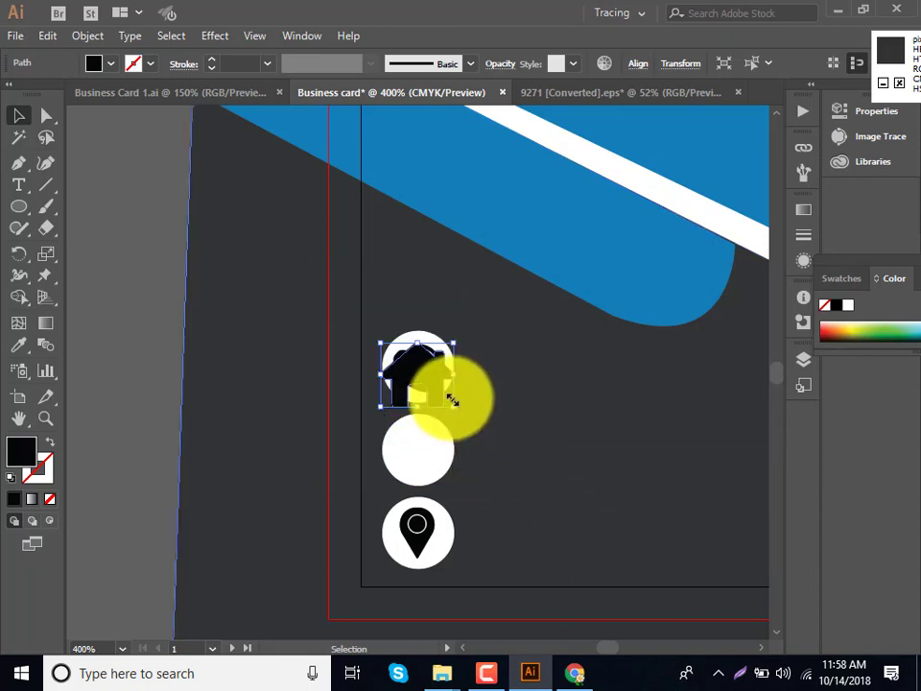
pyautogui.moveTo(421, 380)
pyautogui.mouseDown()
pyautogui.moveTo(423, 456)
pyautogui.moveTo(443, 476)
pyautogui.mouseUp()
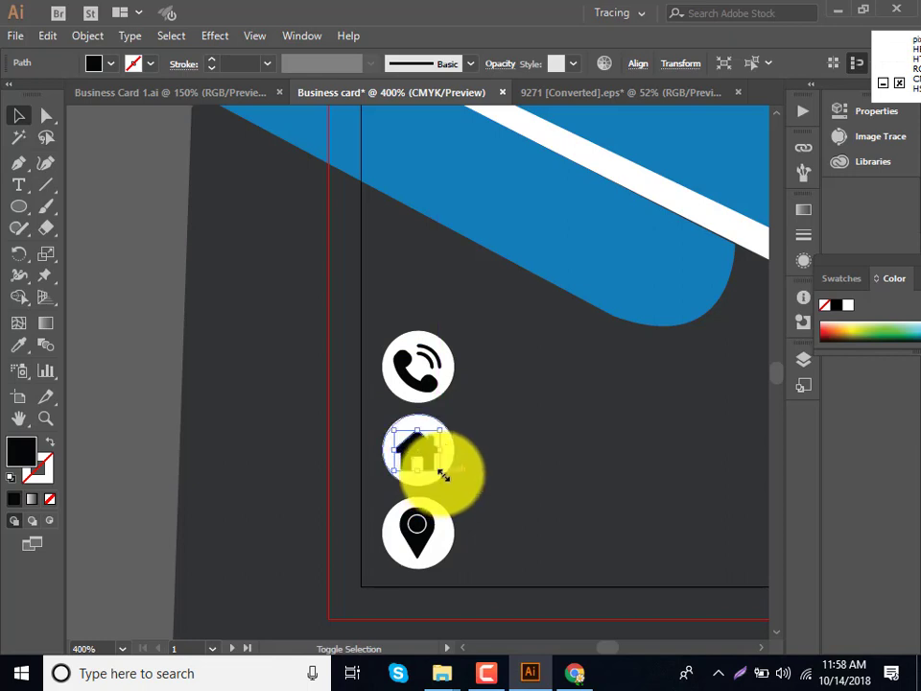
pyautogui.click(492, 523)
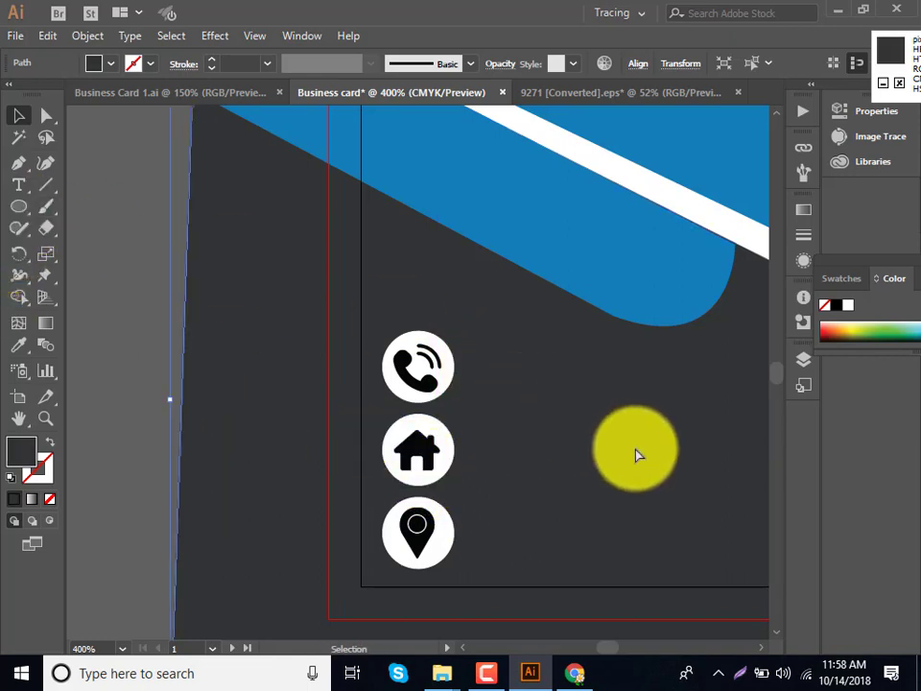
# - Fit the card front in view and type a phone number line right of the contact icons
pyautogui.hotkey('ctrl', '+')
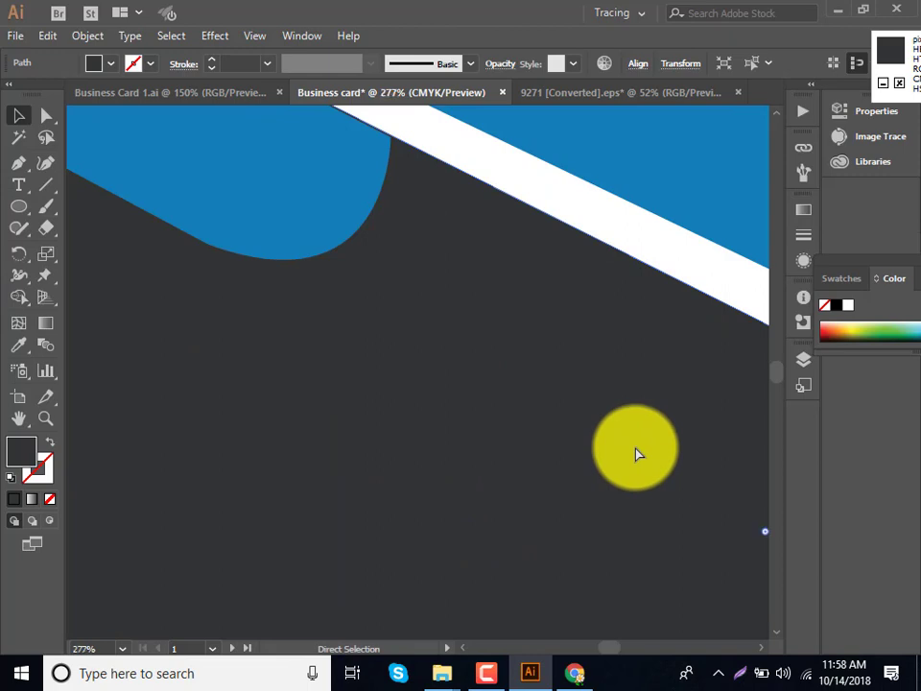
pyautogui.hotkey('ctrl', '0')
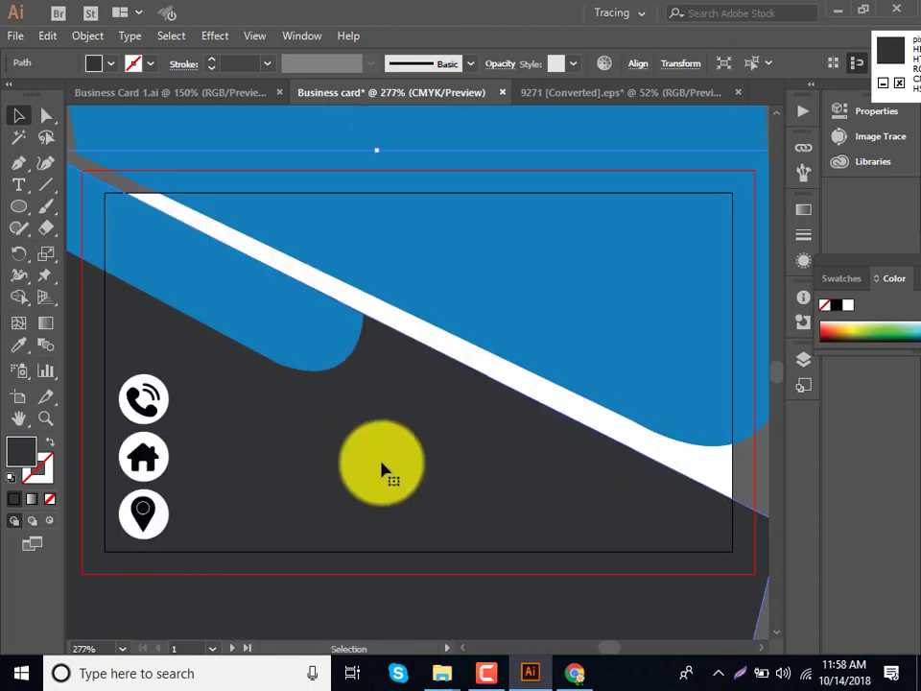
pyautogui.click(17, 187)
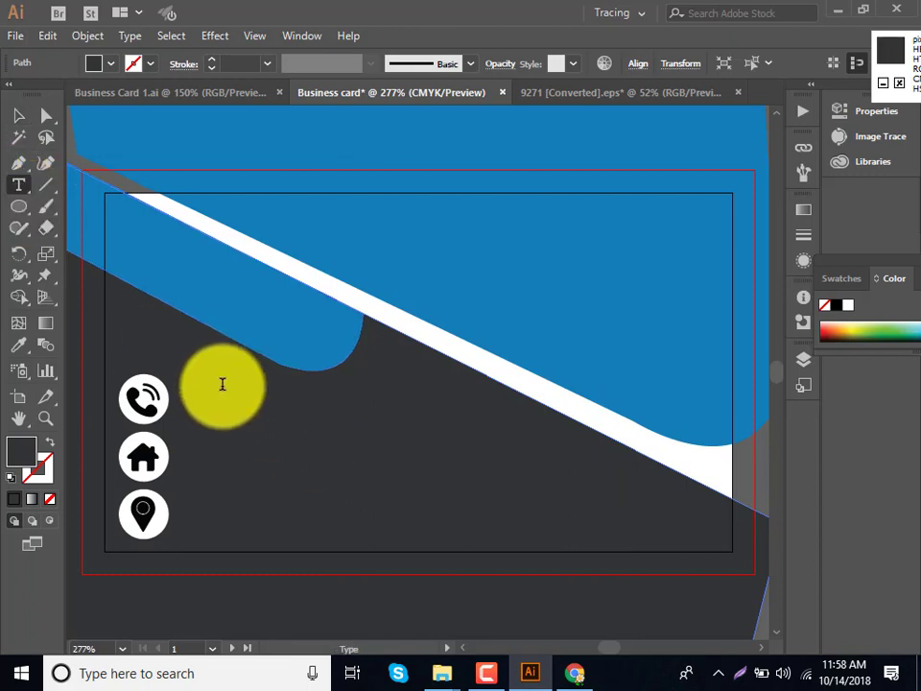
pyautogui.click(351, 470)
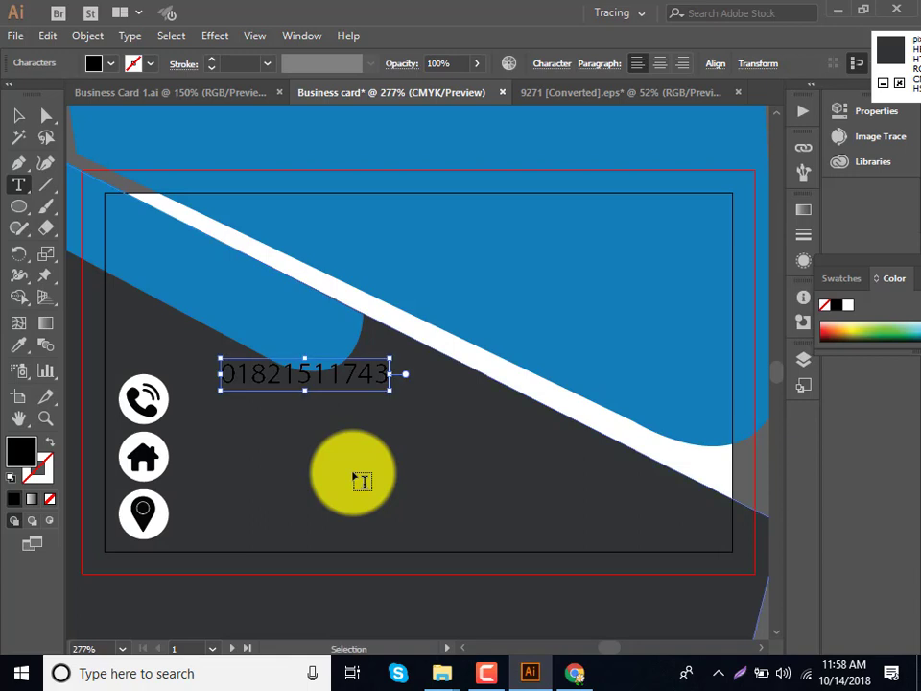
pyautogui.hotkey('ctrl', 'a')
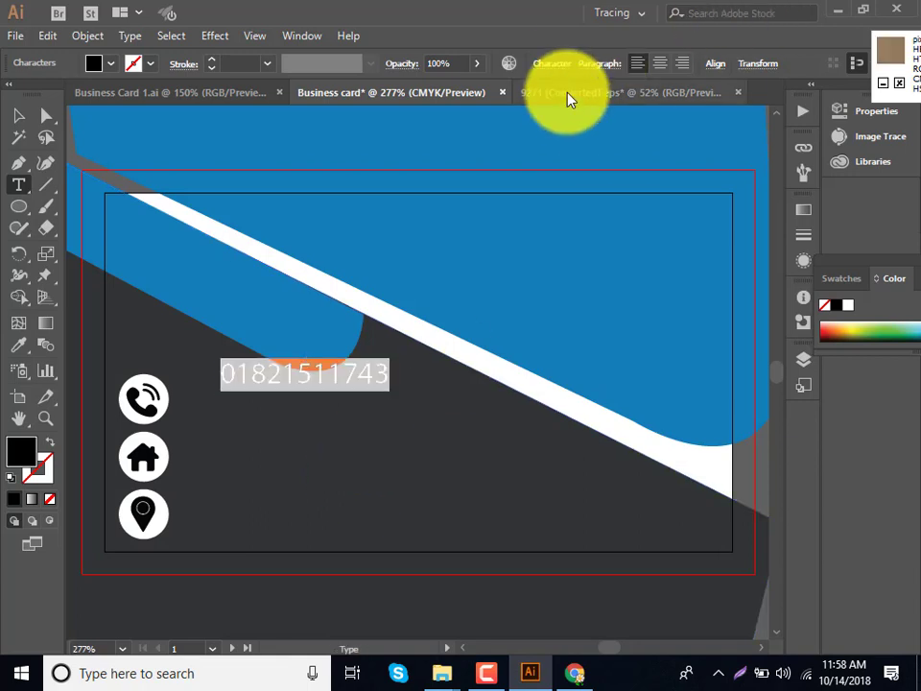
# - Set the phone number text to the Bell MT font
pyautogui.click(547, 63)
pyautogui.write('b')
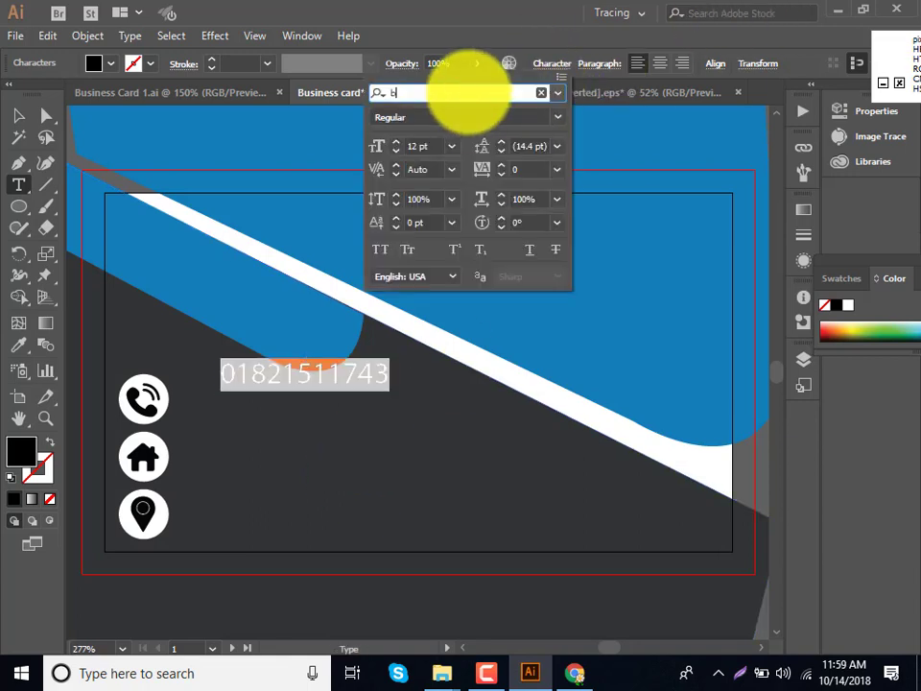
pyautogui.write('e')
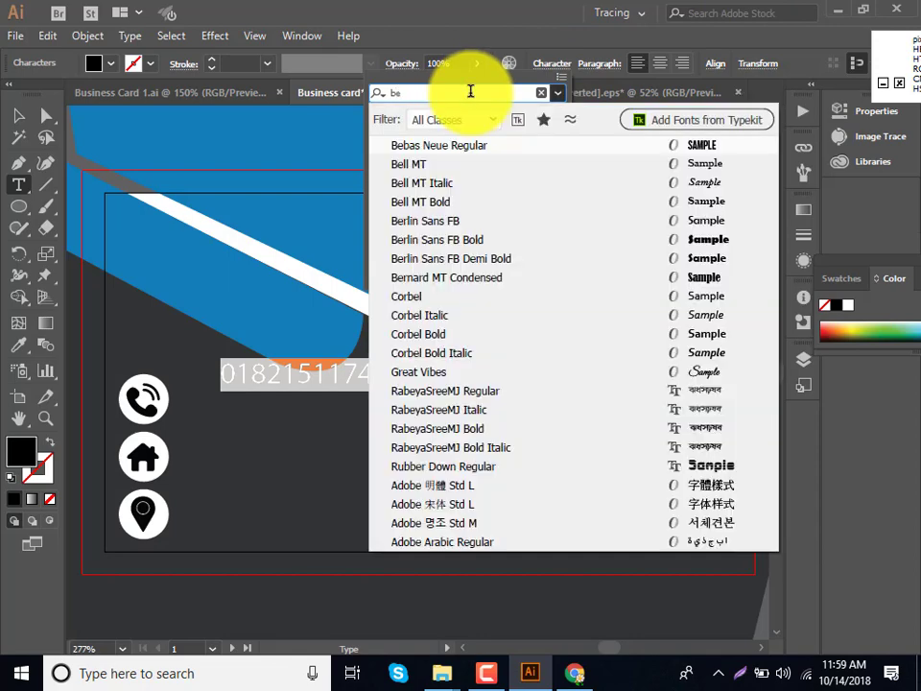
pyautogui.click(410, 163)
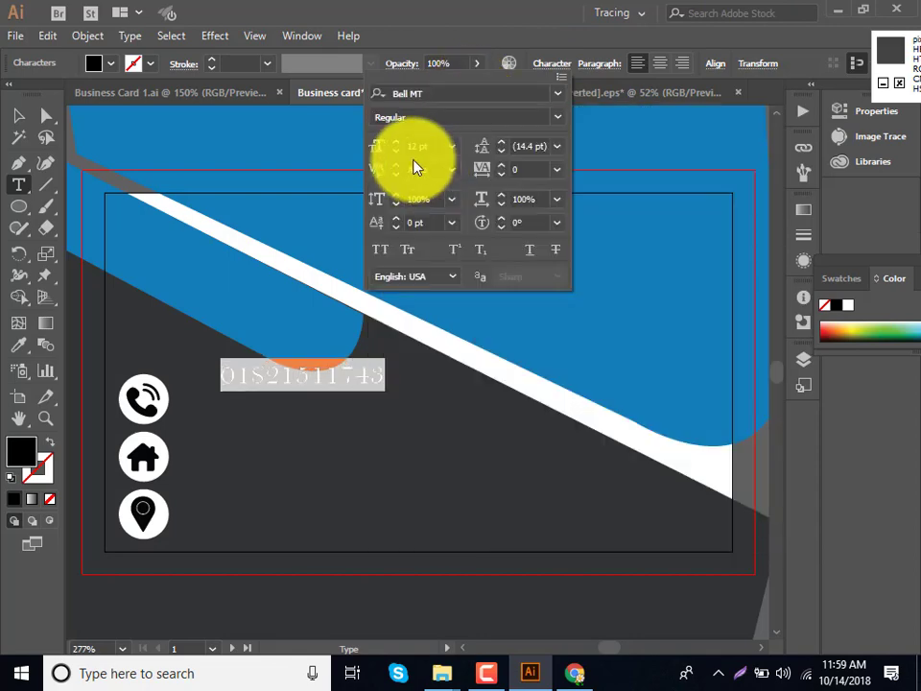
pyautogui.click(5, 72)
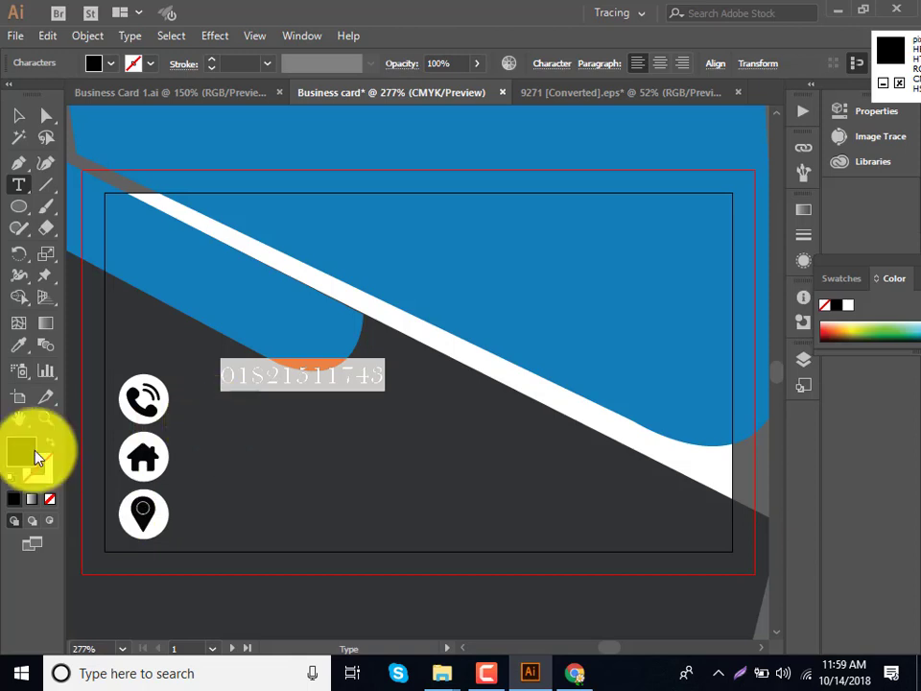
pyautogui.click(17, 113)
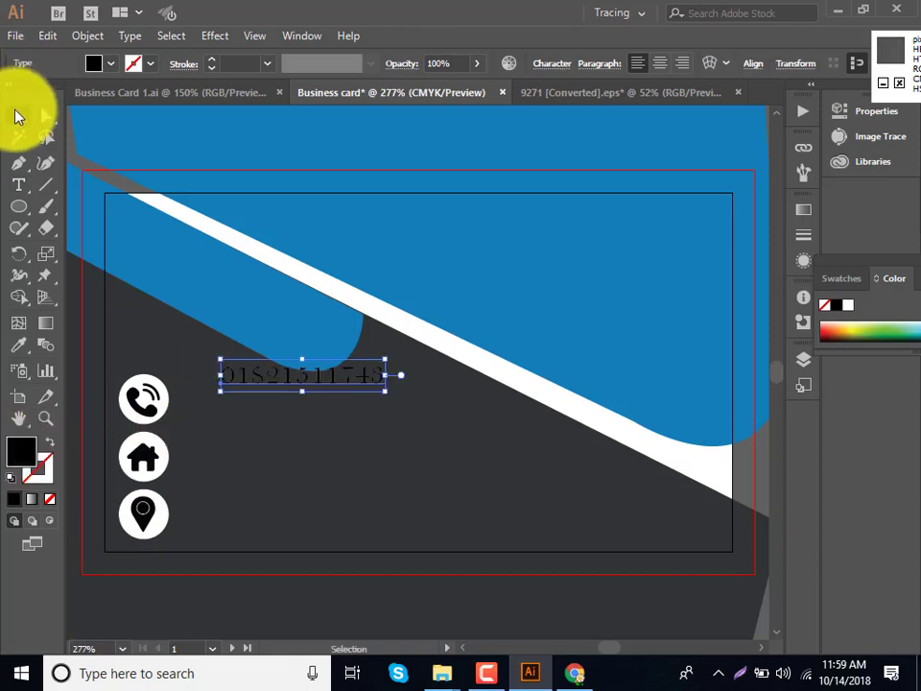
# - Fill the number white, place it beside the phone icon, widen it and copy it downward
pyautogui.doubleClick(24, 453)
pyautogui.click(379, 214)
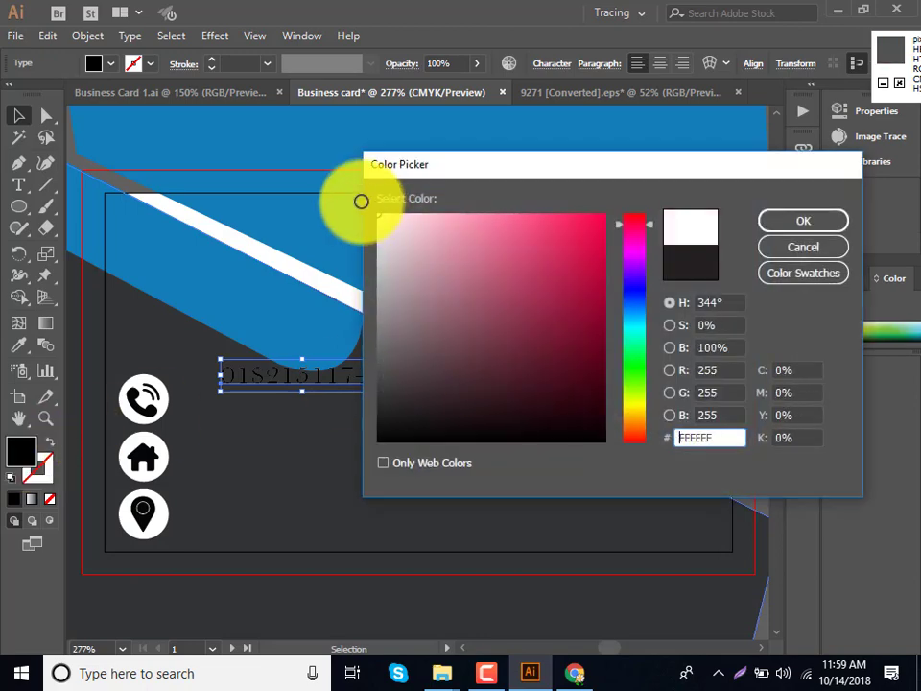
pyautogui.click(796, 222)
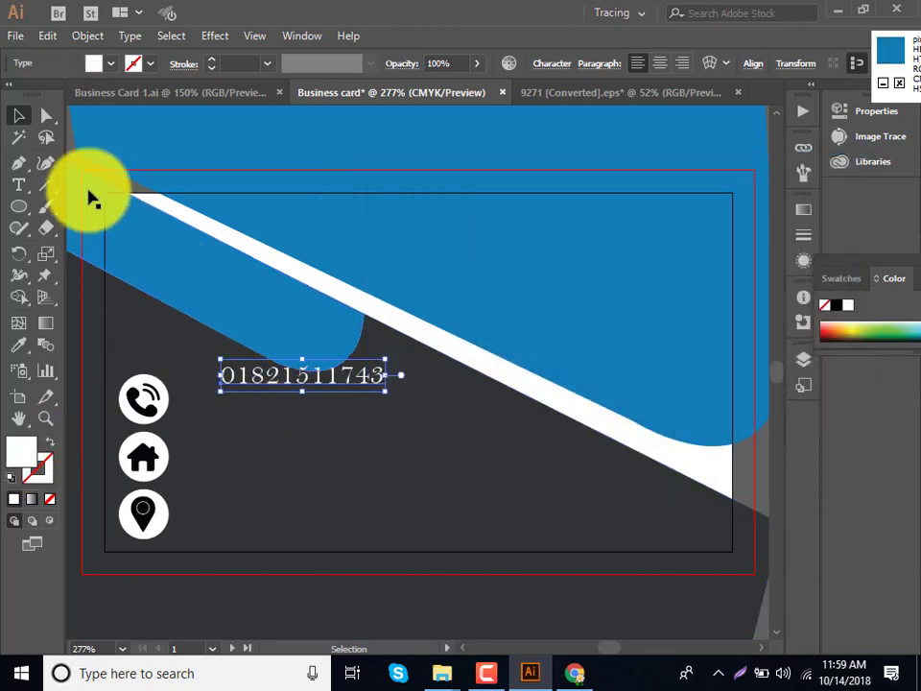
pyautogui.click(13, 114)
pyautogui.moveTo(287, 378); pyautogui.dragTo(249, 406)
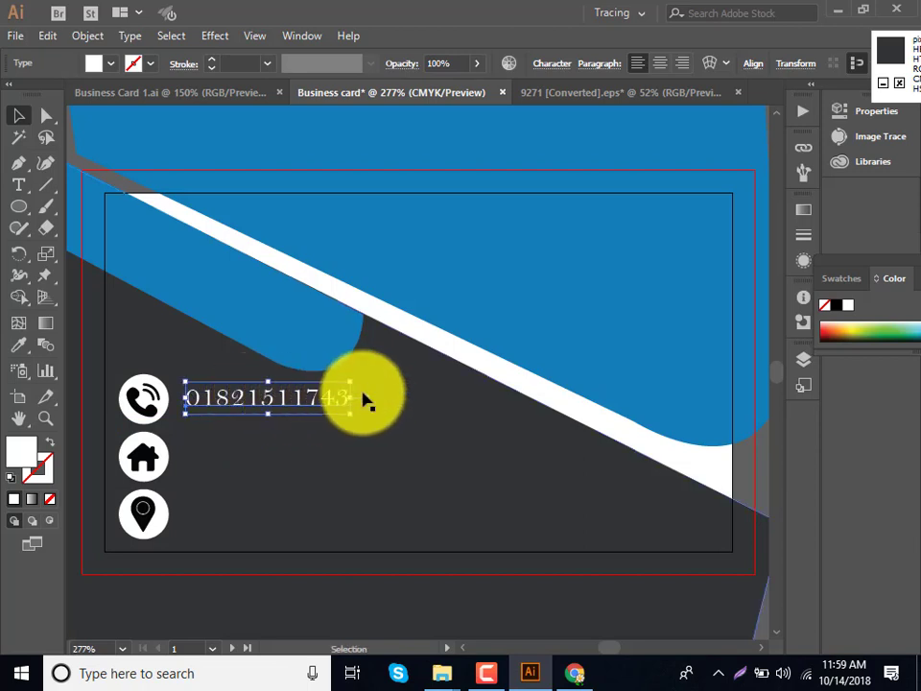
pyautogui.moveTo(351, 397); pyautogui.dragTo(425, 396)
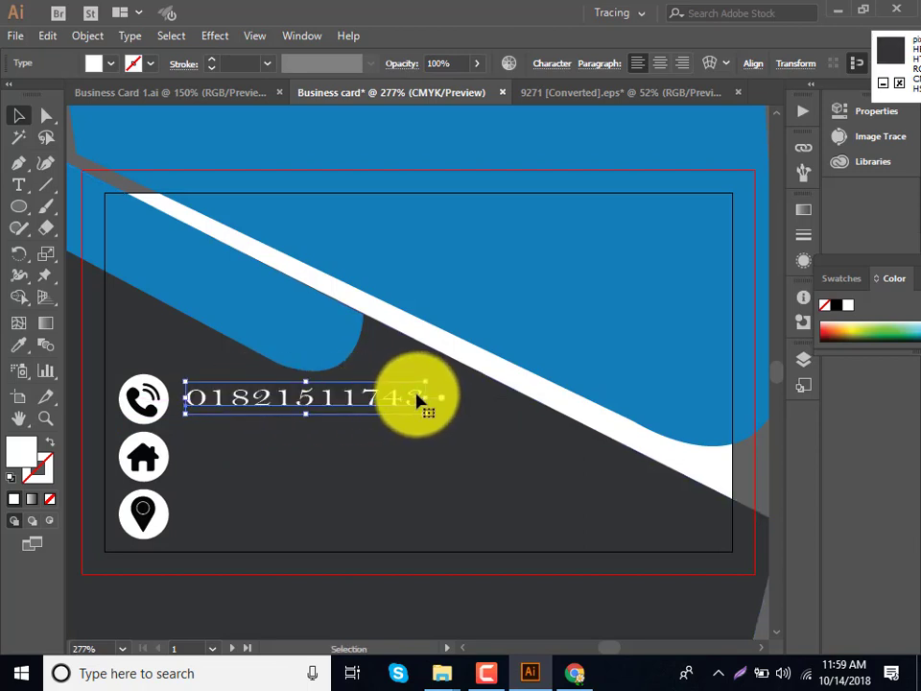
pyautogui.moveTo(398, 405); pyautogui.dragTo(398, 523)
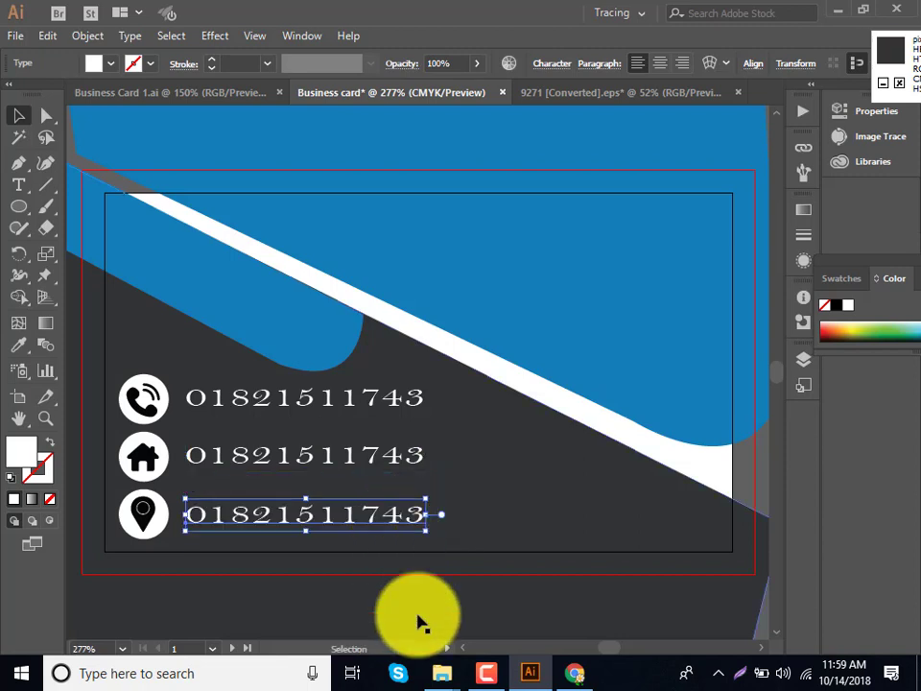
pyautogui.doubleClick(288, 534)
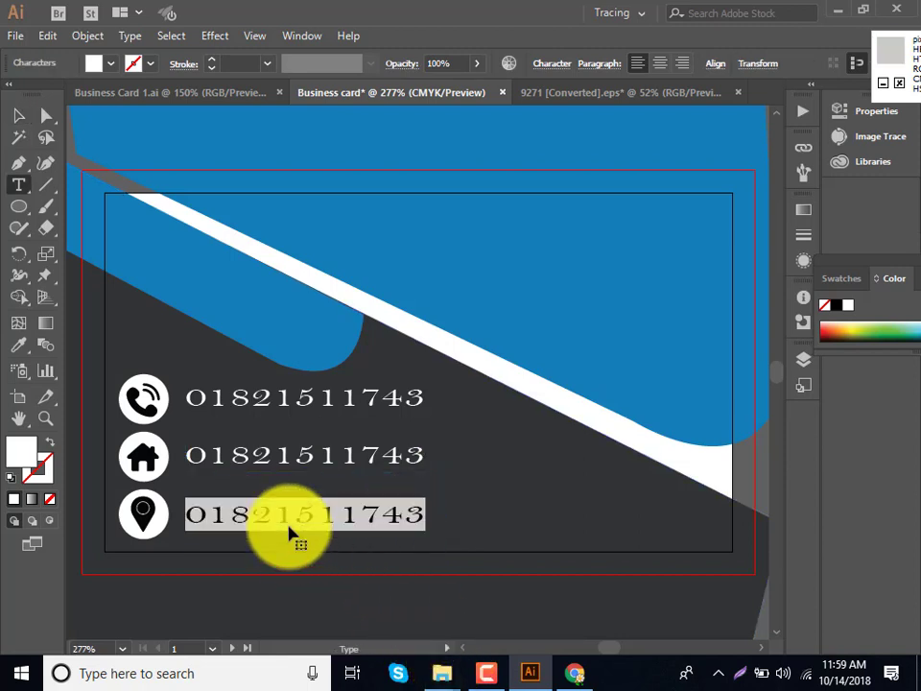
pyautogui.write('Didar market')
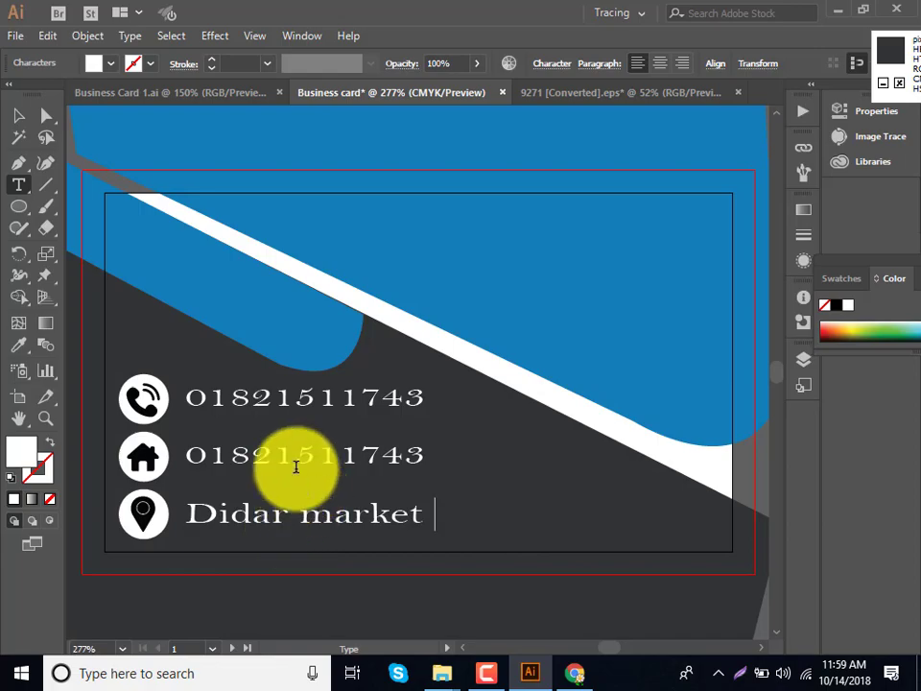
pyautogui.click(572, 672)
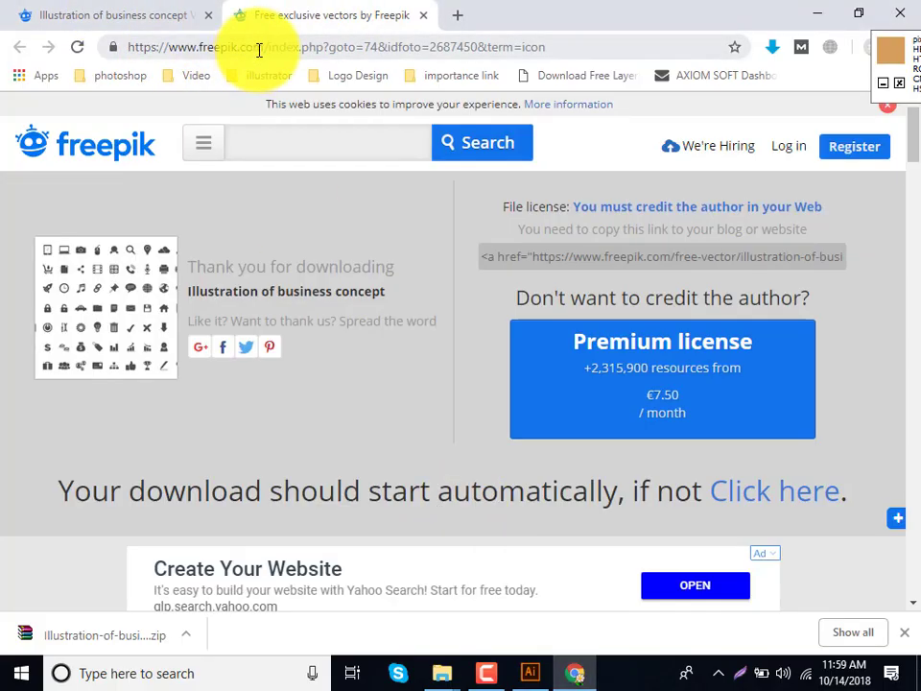
pyautogui.click(258, 50)
pyautogui.moveTo(263, 46); pyautogui.dragTo(174, 44)
pyautogui.hotkey('ctrl', 'c')
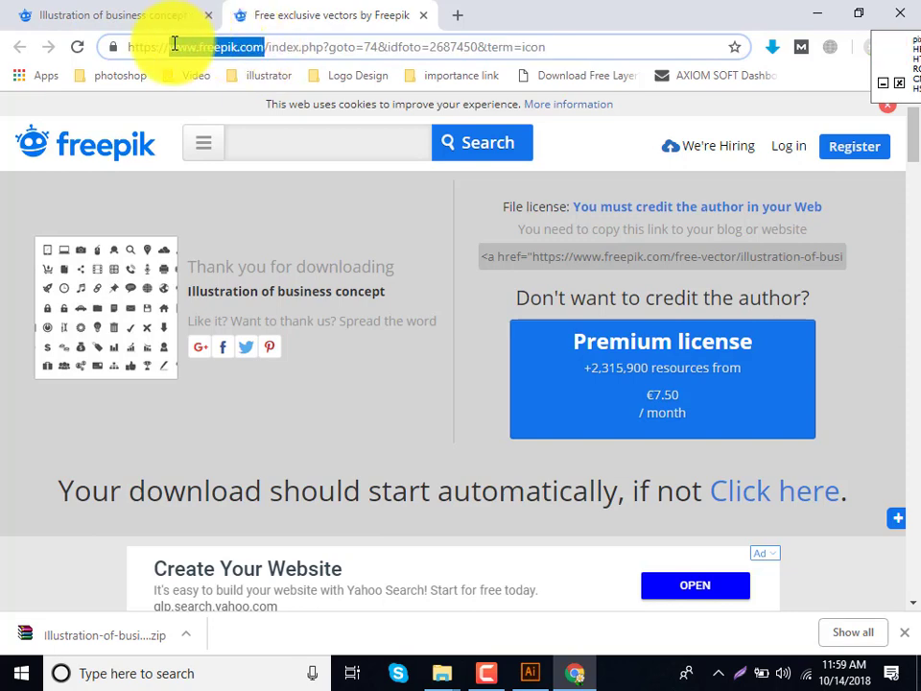
pyautogui.click(533, 673)
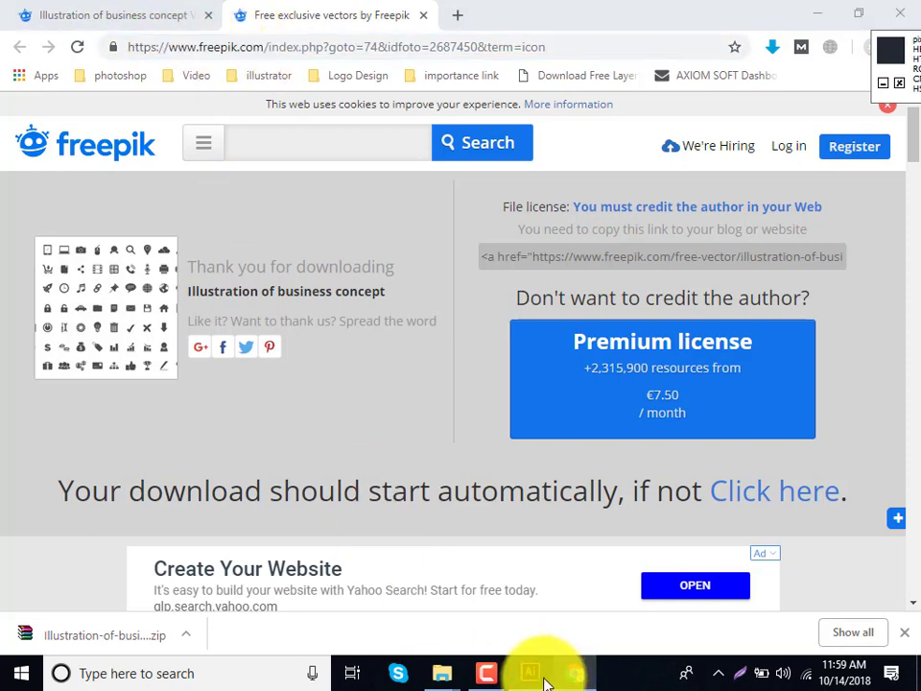
pyautogui.doubleClick(275, 452)
pyautogui.hotkey('ctrl', 'v')
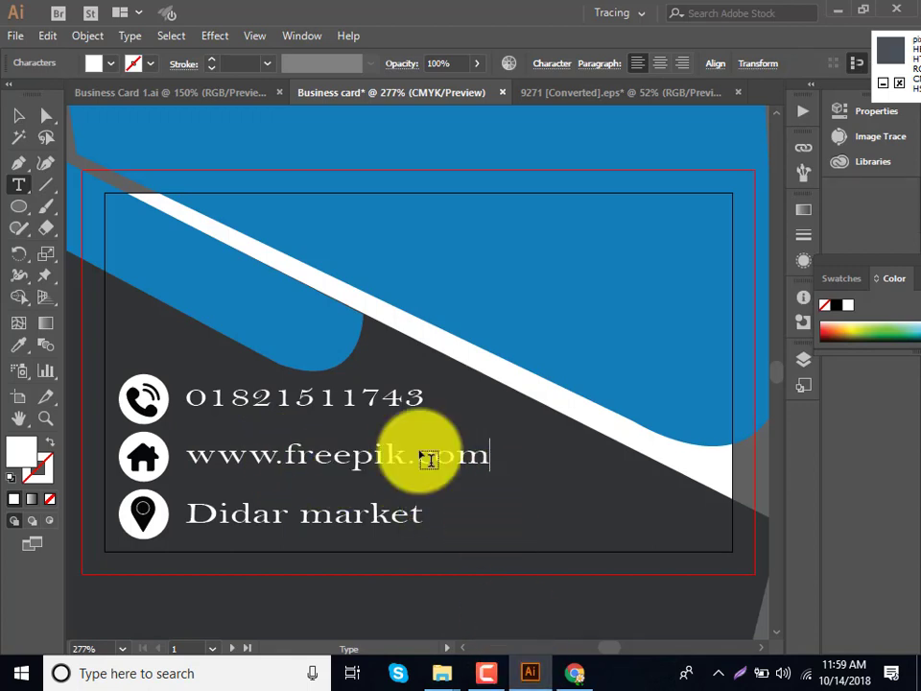
pyautogui.click(240, 92)
# - Copy the OUTSOURCING TRAINING CENTER title from the reference card onto the blue top area
pyautogui.click(394, 374)
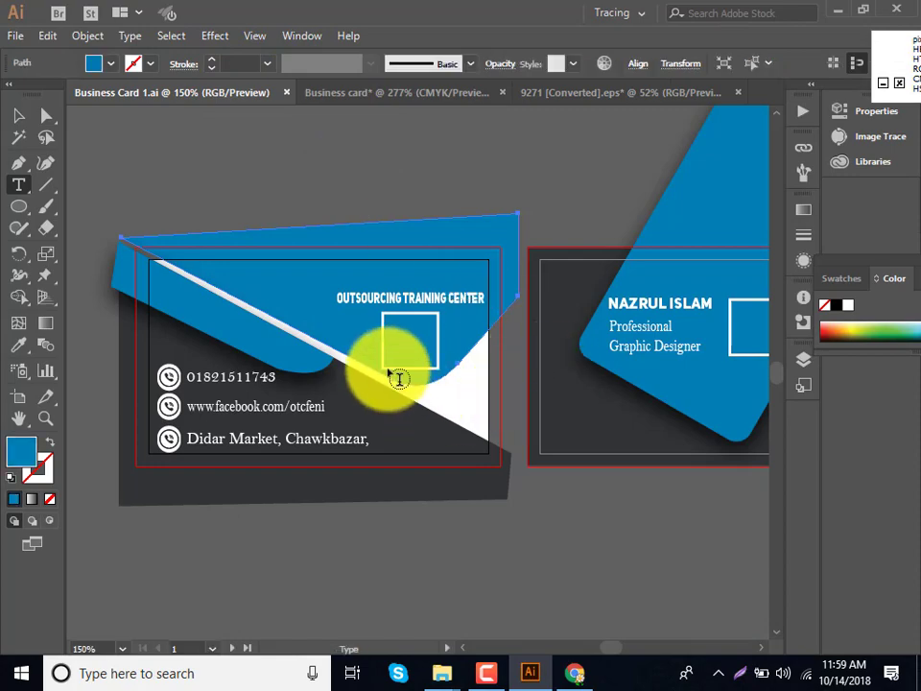
pyautogui.click(573, 675)
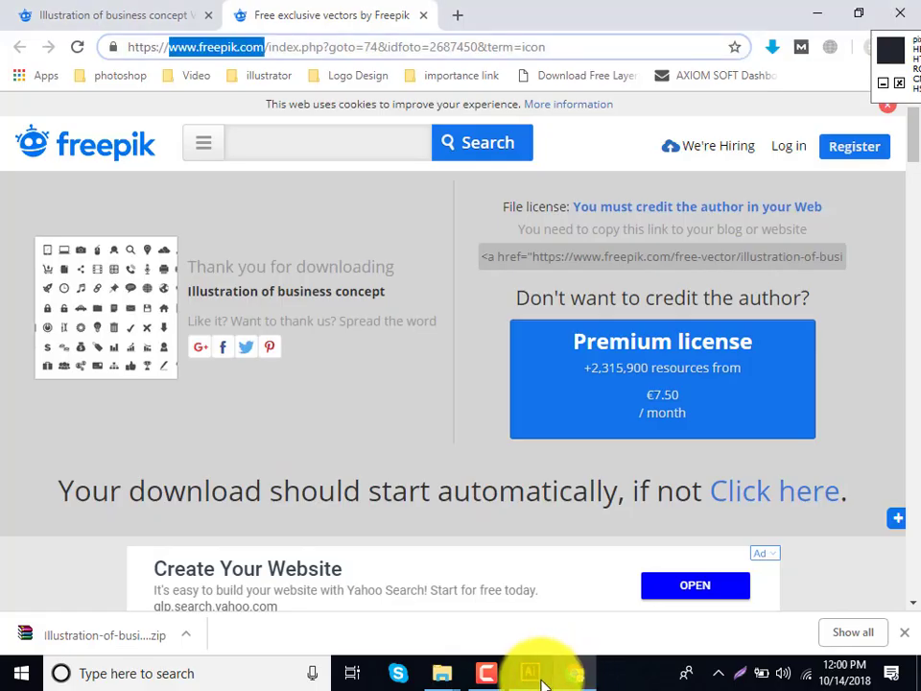
pyautogui.click(541, 681)
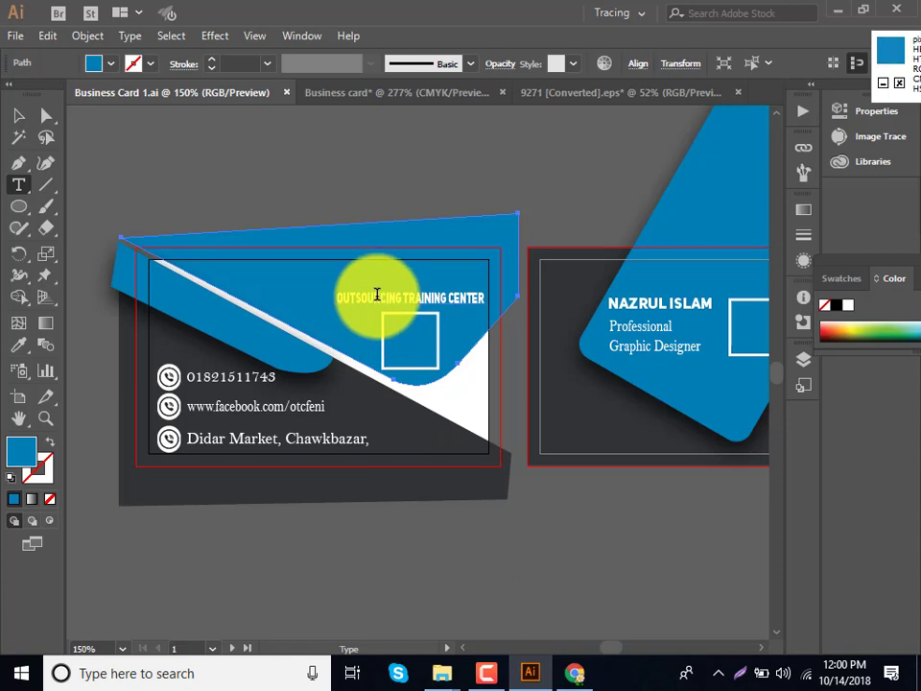
pyautogui.tripleClick(377, 293)
pyautogui.hotkey('ctrl', 'c')
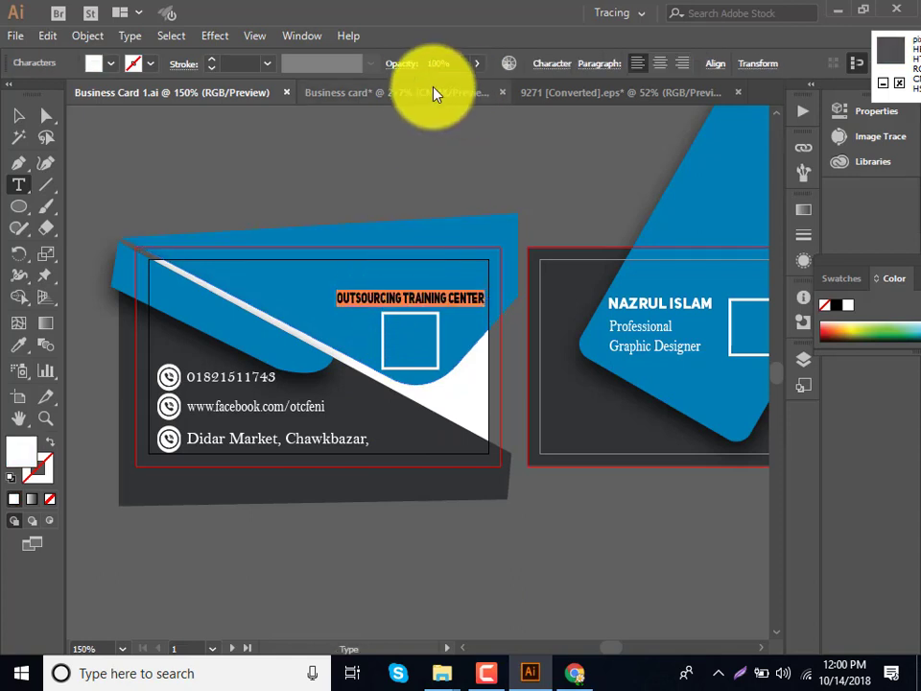
pyautogui.click(422, 93)
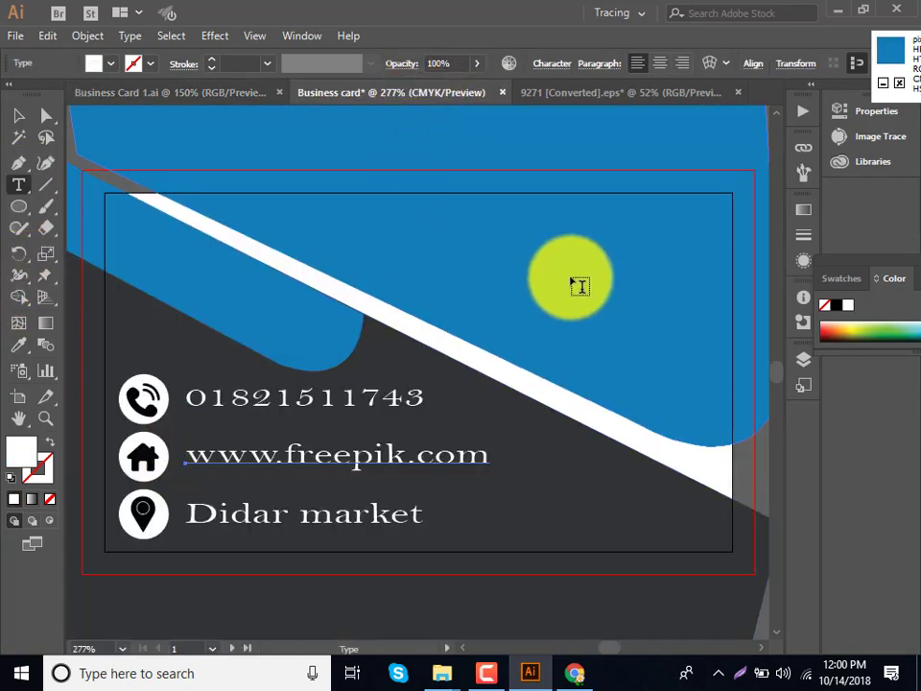
pyautogui.click(507, 267)
pyautogui.hotkey('ctrl', 'v')
pyautogui.press('Escape')
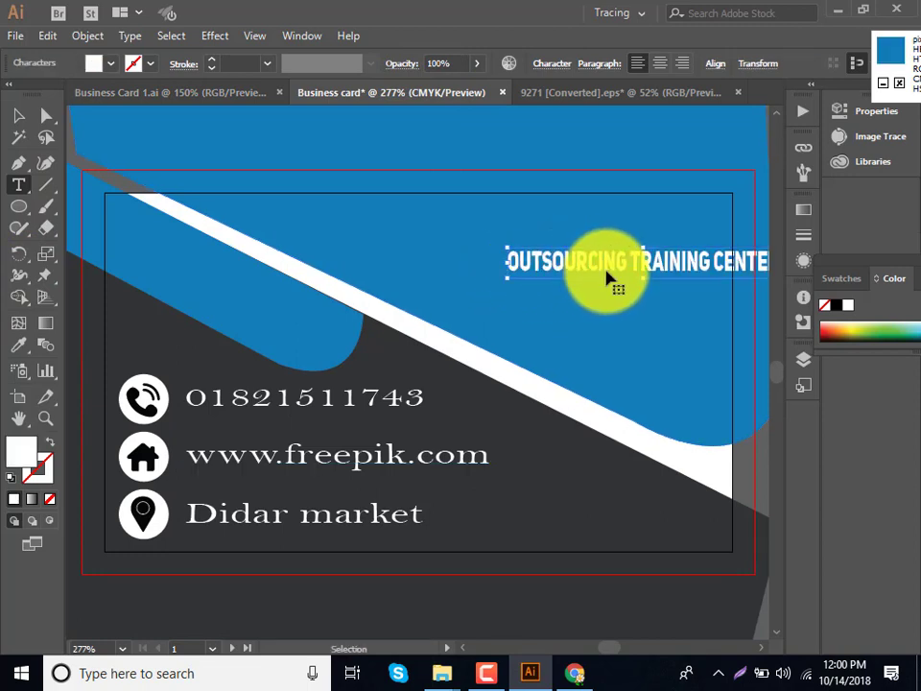
pyautogui.moveTo(635, 278)
pyautogui.mouseDown()
pyautogui.moveTo(519, 231)
pyautogui.moveTo(545, 244)
pyautogui.mouseUp()
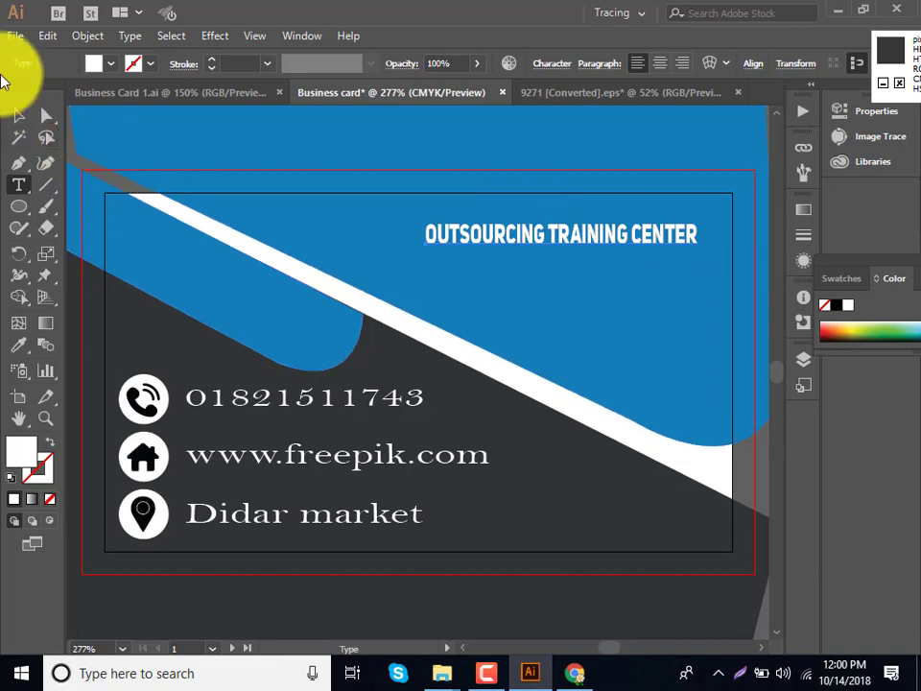
# - In File > Place, browse the Digital Marketing, Graphics Design, Desktop, Documents and Downloads locations
pyautogui.click(16, 35)
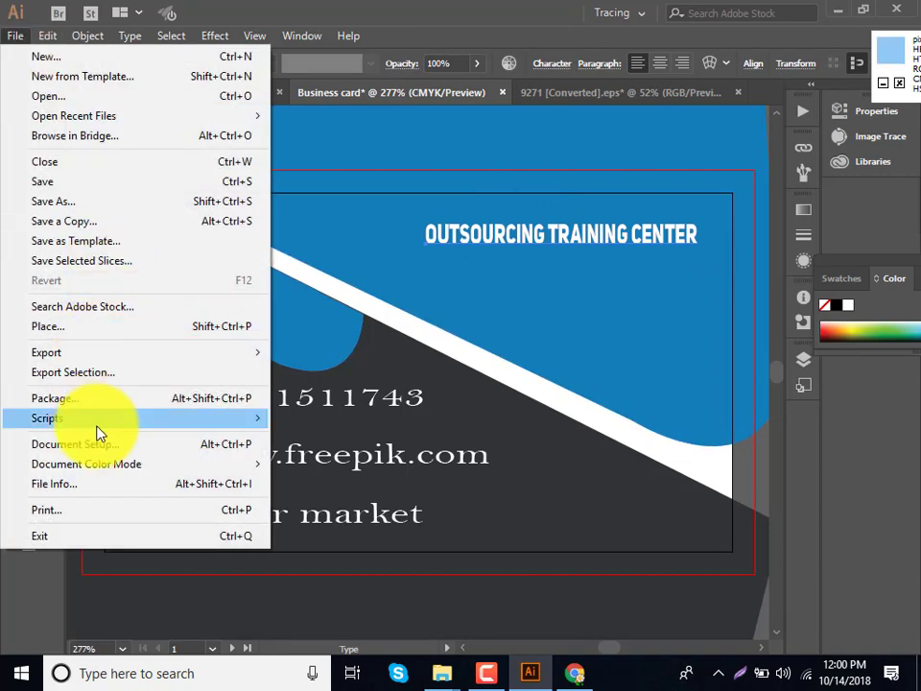
pyautogui.click(77, 336)
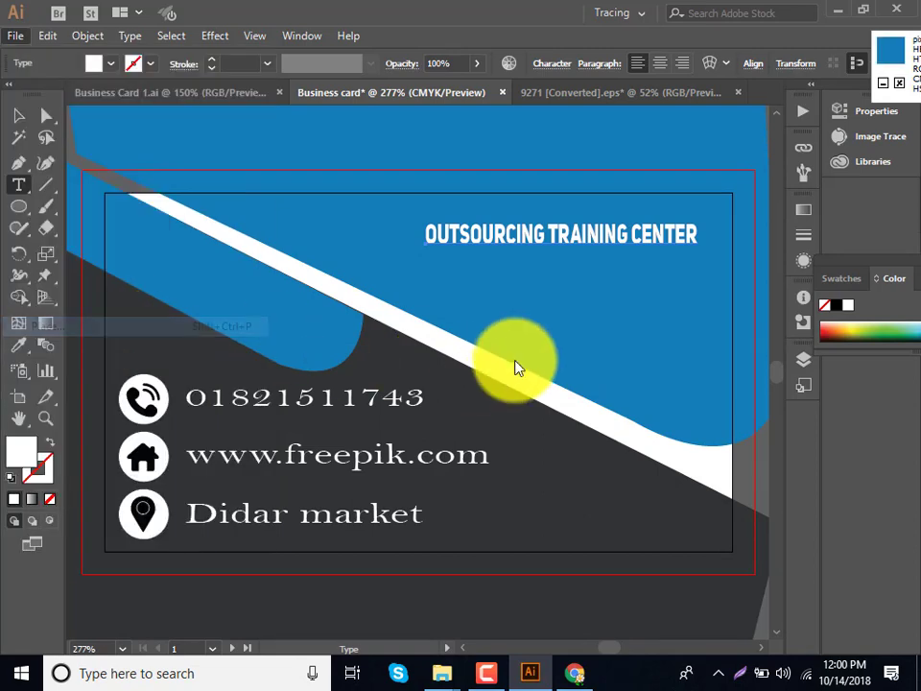
pyautogui.scroll(-2, 427, 344)
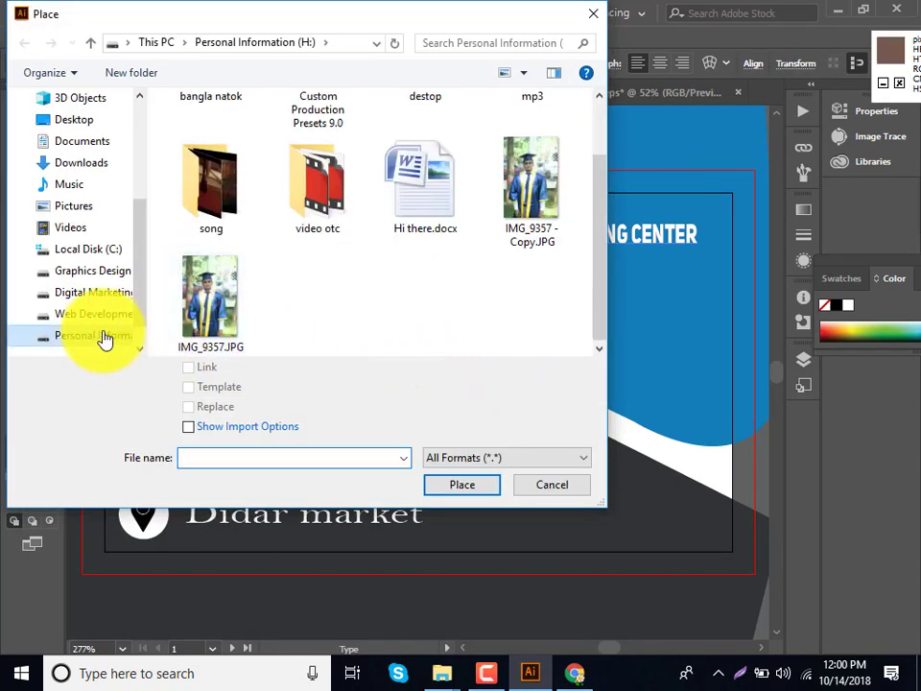
pyautogui.scroll(-1, 103, 340)
pyautogui.scroll(2, 441, 259)
pyautogui.scroll(-1, 508, 235)
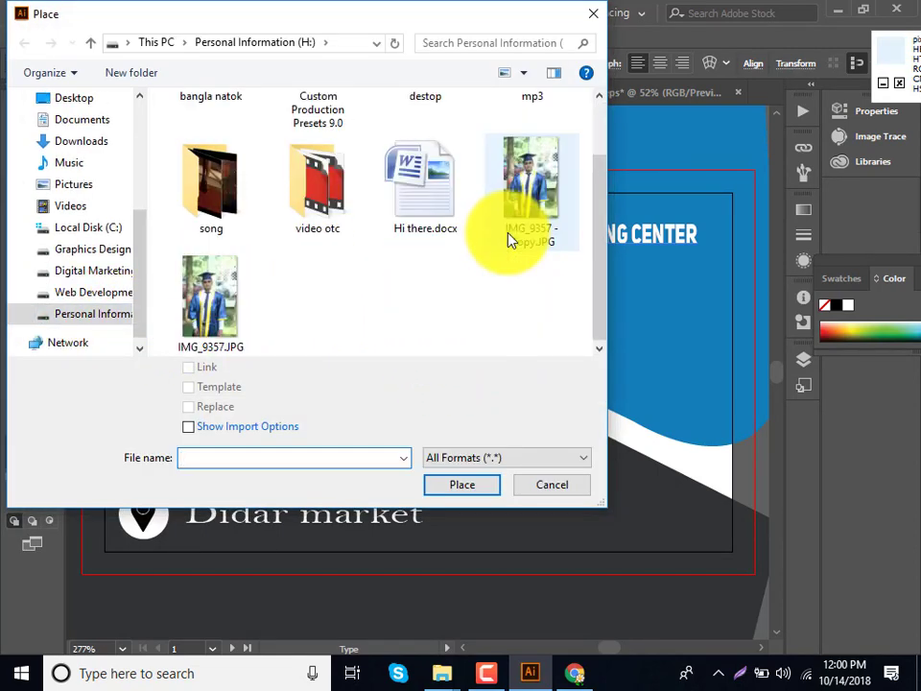
pyautogui.scroll(1, 506, 240)
pyautogui.scroll(-1, 505, 242)
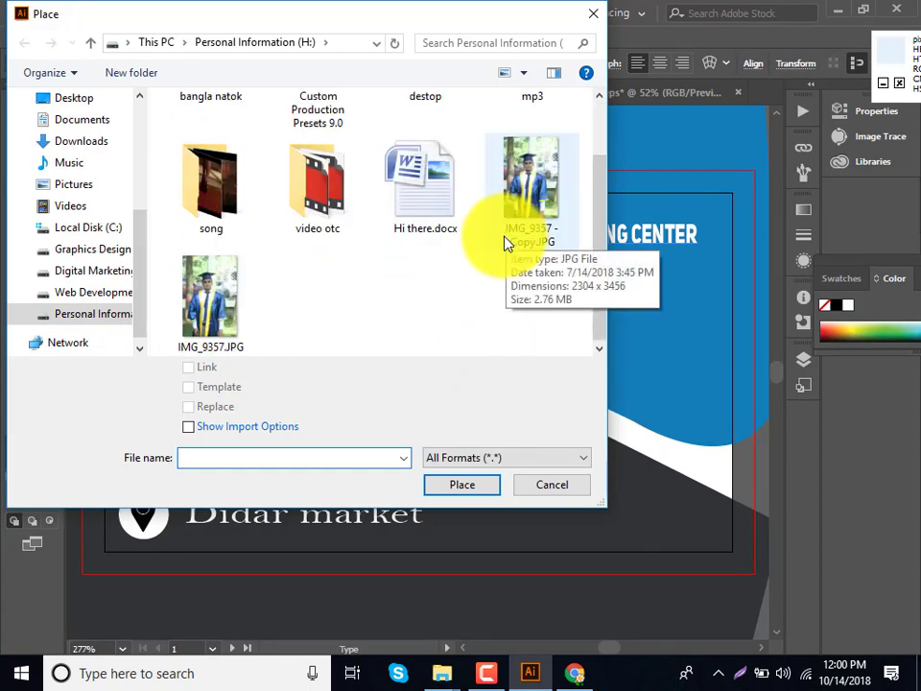
pyautogui.click(73, 272)
pyautogui.click(77, 251)
pyautogui.scroll(-5, 350, 271)
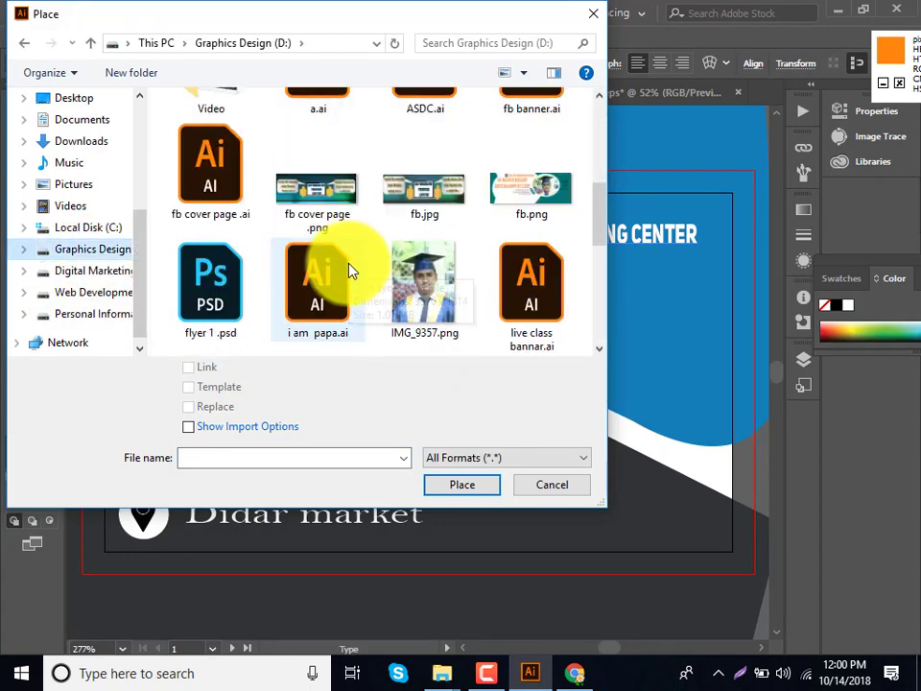
pyautogui.scroll(-1, 350, 272)
pyautogui.scroll(-1, 349, 275)
pyautogui.scroll(-2, 347, 276)
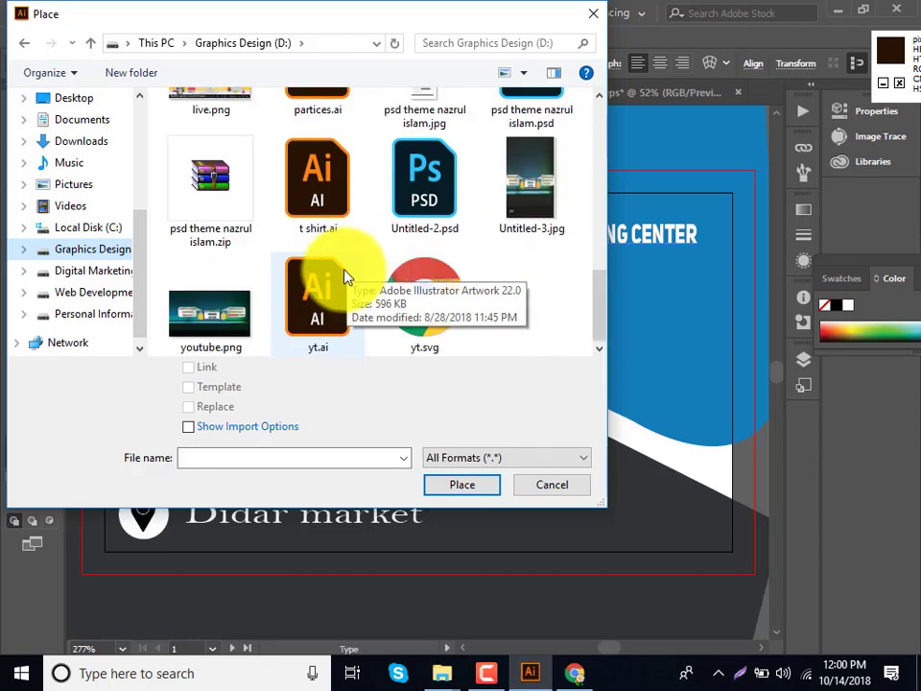
pyautogui.scroll(5, 326, 280)
pyautogui.scroll(3, 321, 283)
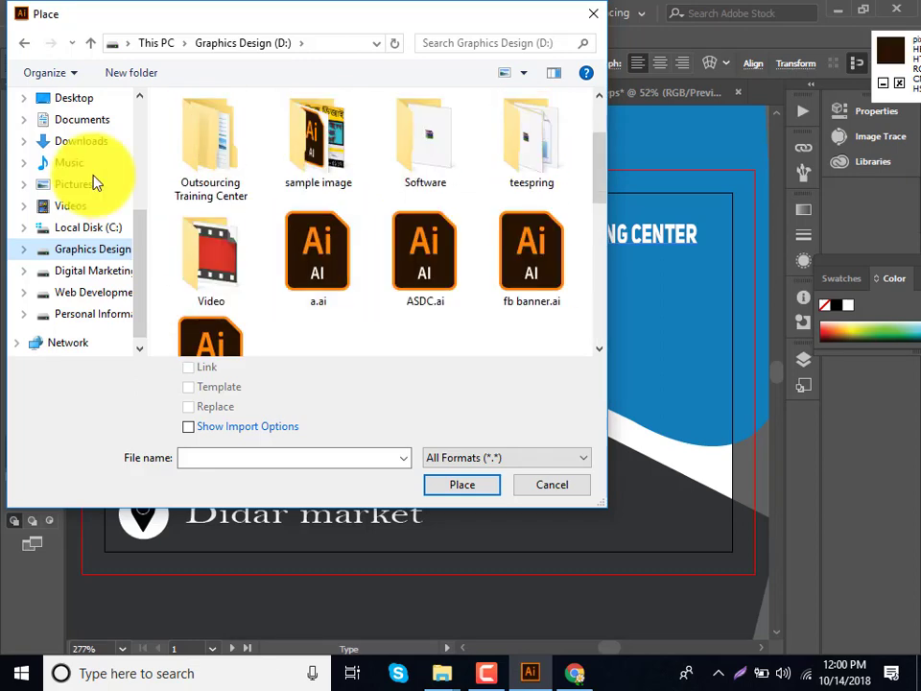
pyautogui.click(77, 97)
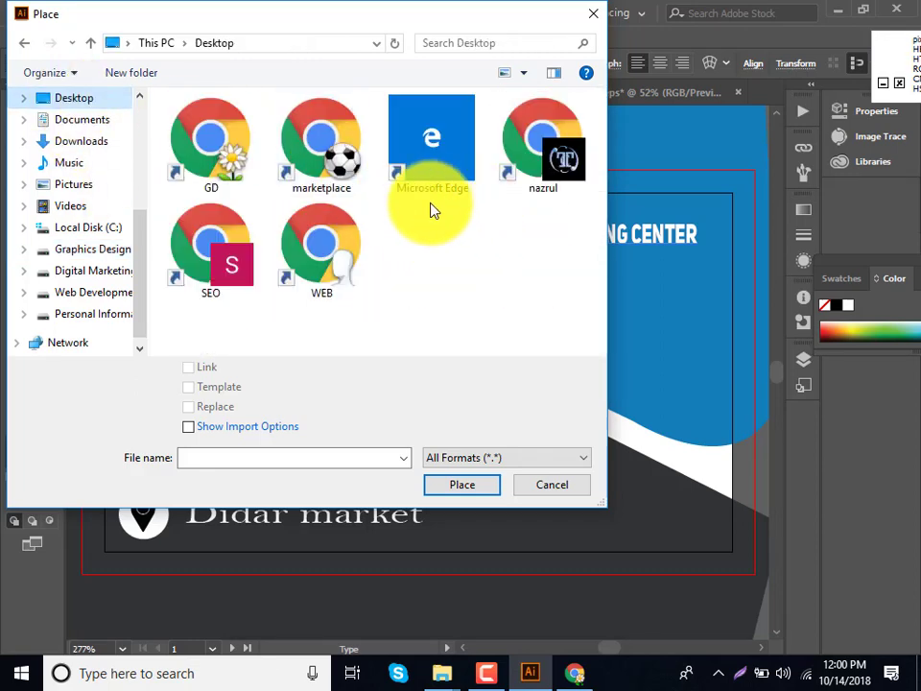
pyautogui.click(66, 121)
pyautogui.click(63, 144)
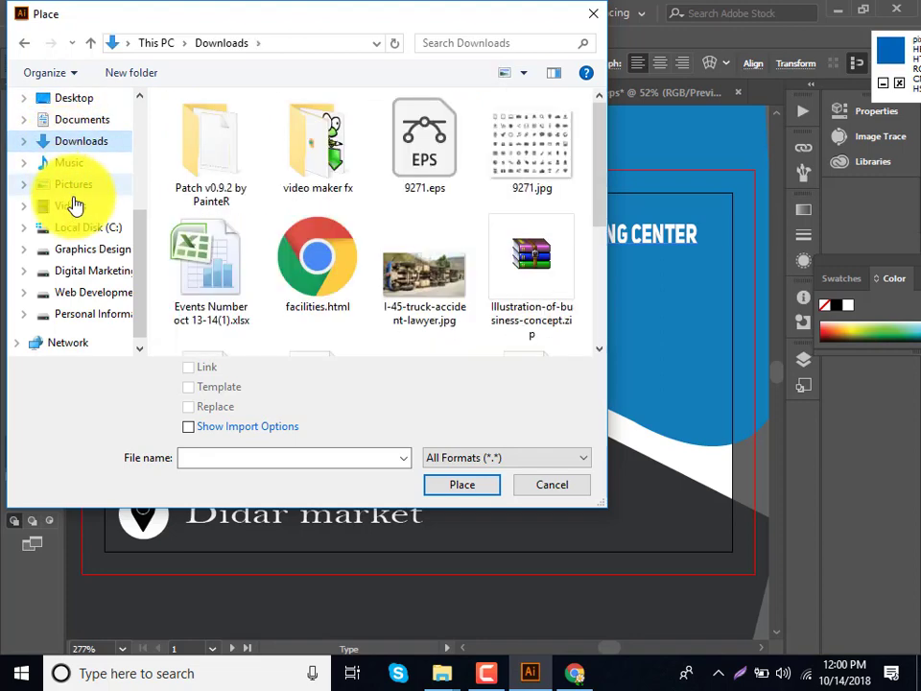
pyautogui.click(79, 315)
# - Browse further drives, then pick Mental-Health-19.jpg from the C: Downloads folder
pyautogui.scroll(-1, 350, 266)
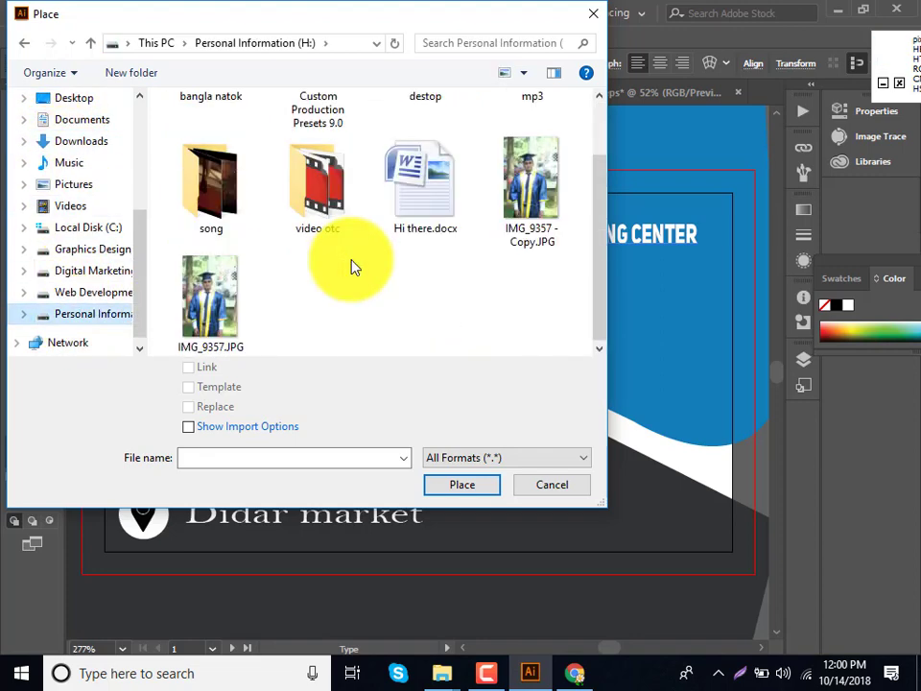
pyautogui.scroll(1, 345, 254)
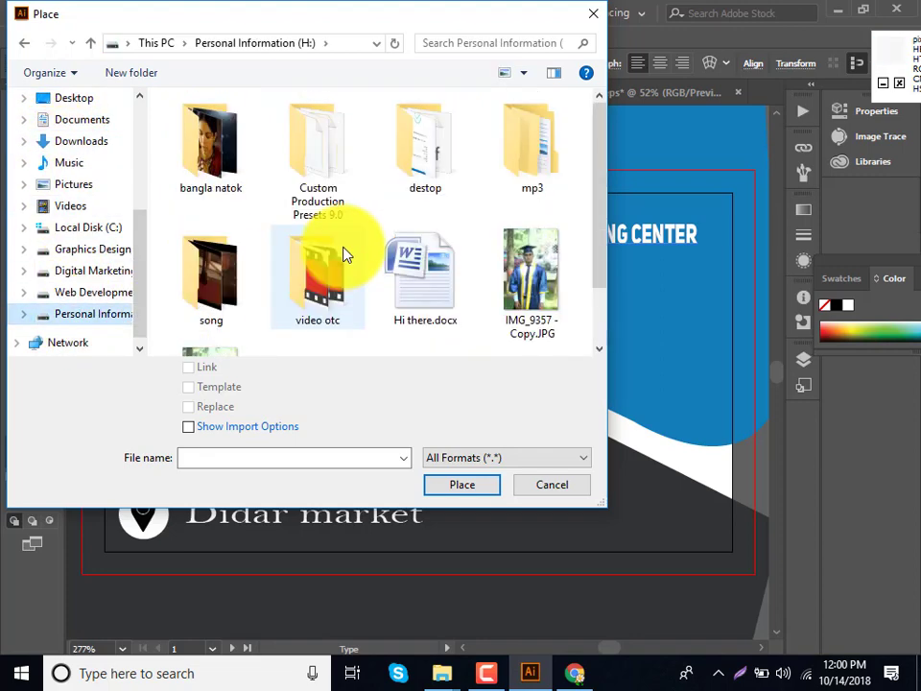
pyautogui.click(87, 295)
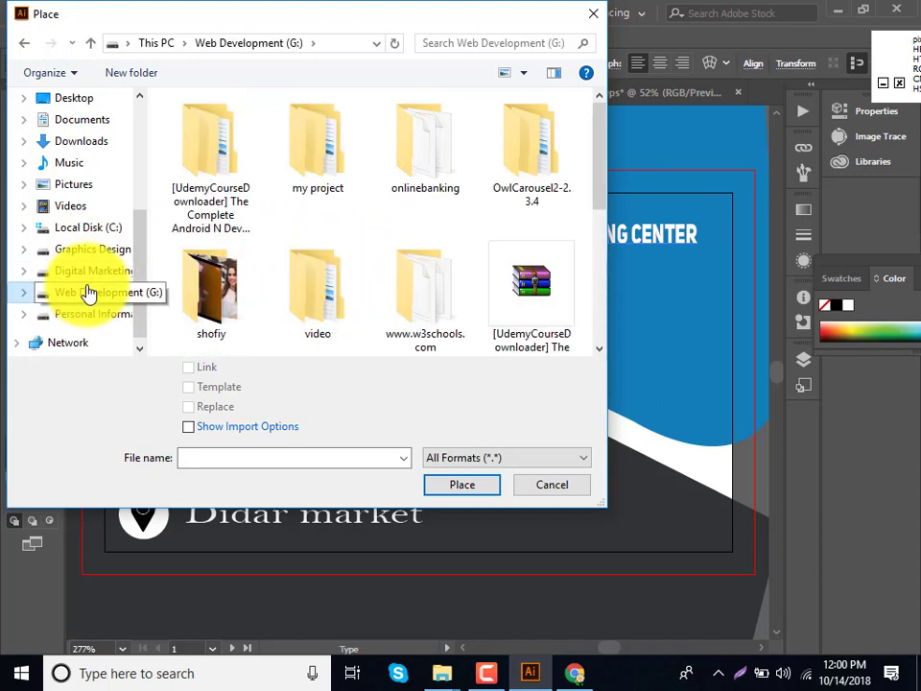
pyautogui.scroll(-2, 469, 293)
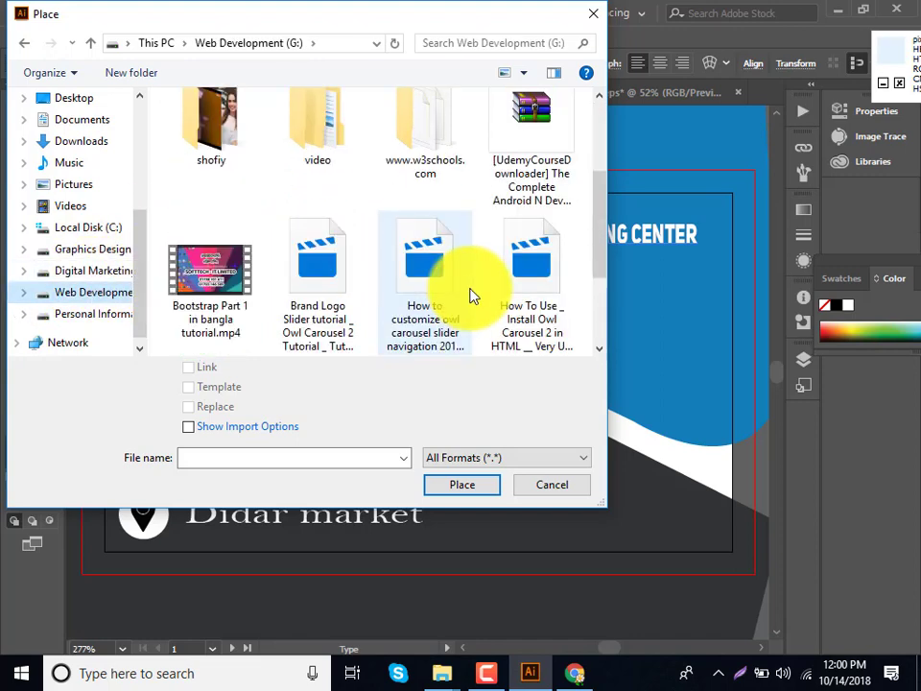
pyautogui.scroll(-1, 469, 293)
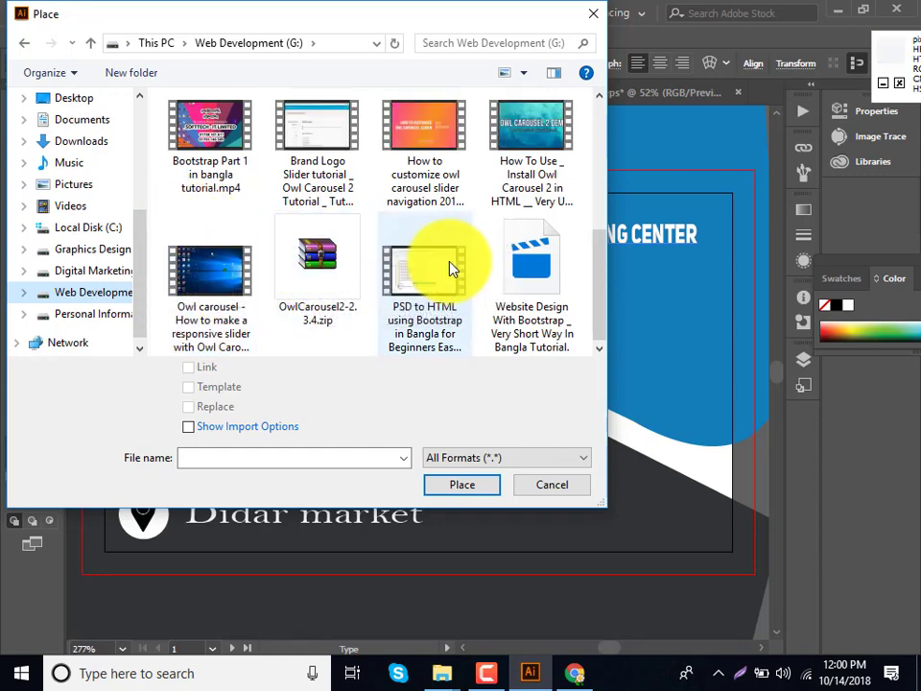
pyautogui.click(53, 271)
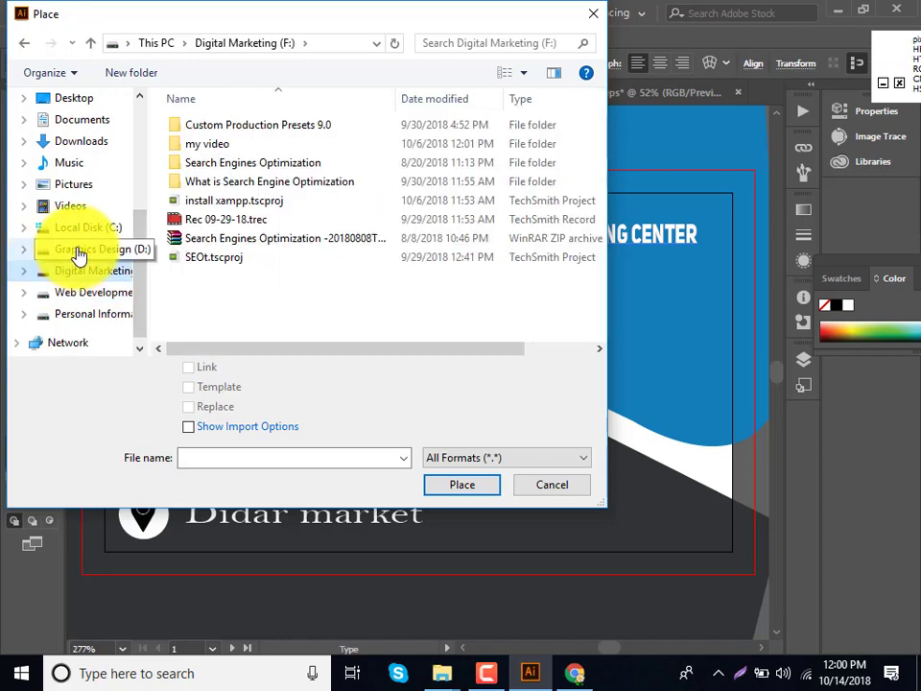
pyautogui.click(79, 251)
pyautogui.scroll(-3, 337, 257)
pyautogui.scroll(-2, 326, 257)
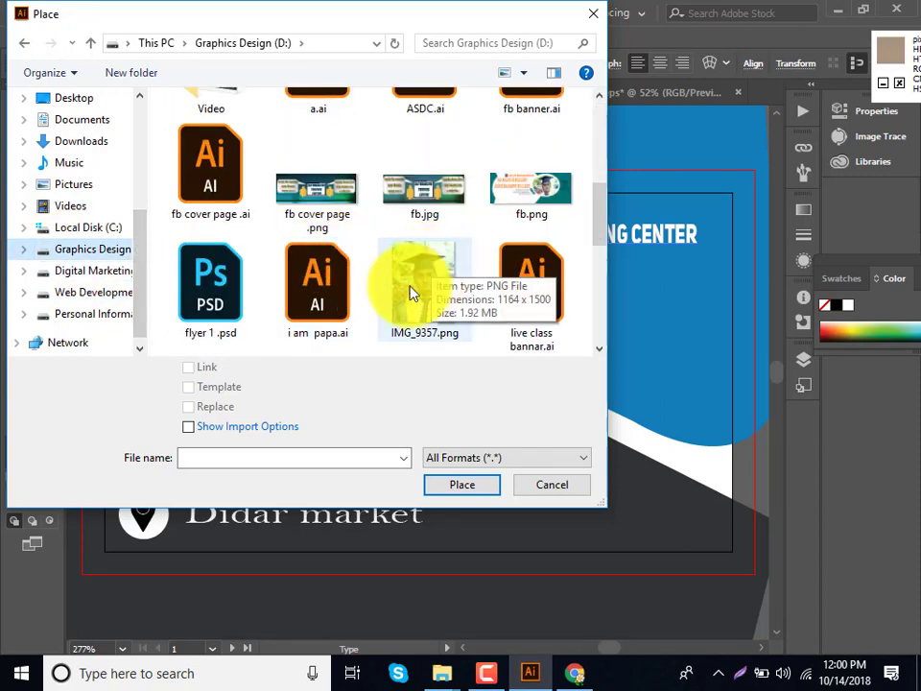
pyautogui.scroll(-1, 321, 289)
pyautogui.scroll(-1, 321, 290)
pyautogui.scroll(-1, 320, 290)
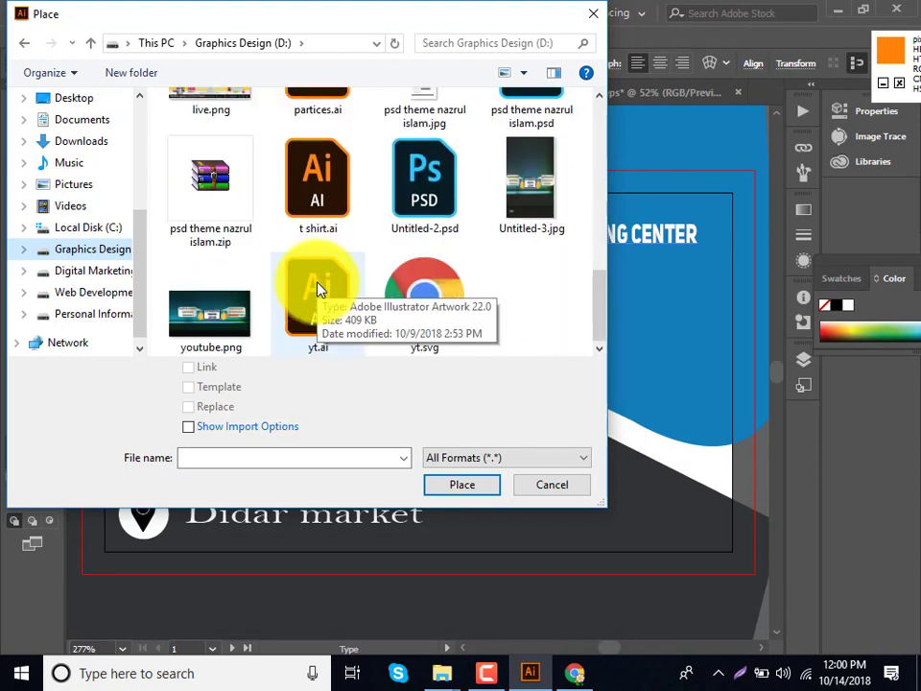
pyautogui.scroll(1, 354, 304)
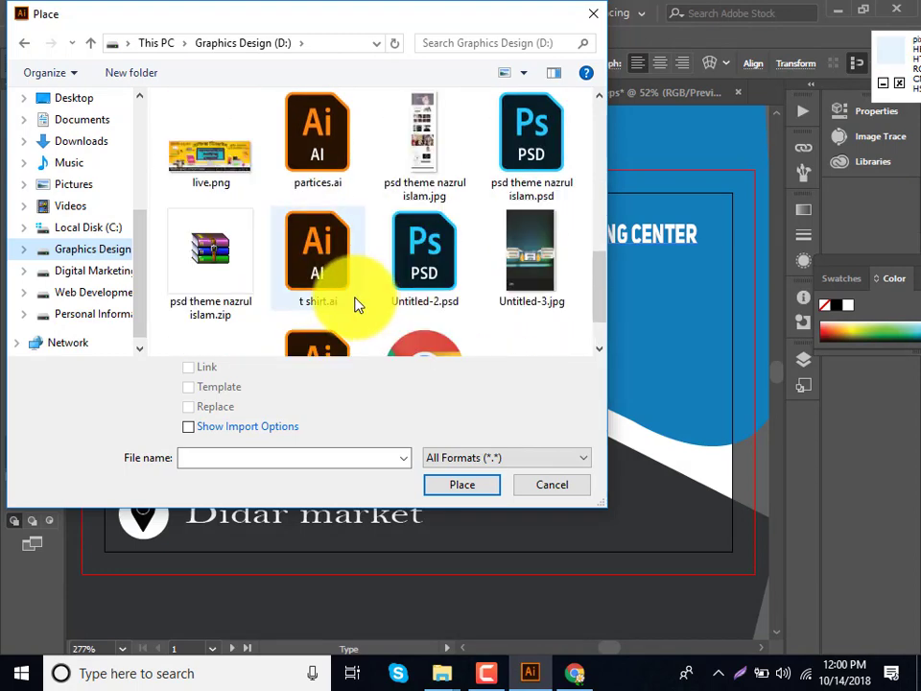
pyautogui.scroll(3, 235, 287)
pyautogui.scroll(-2, 235, 288)
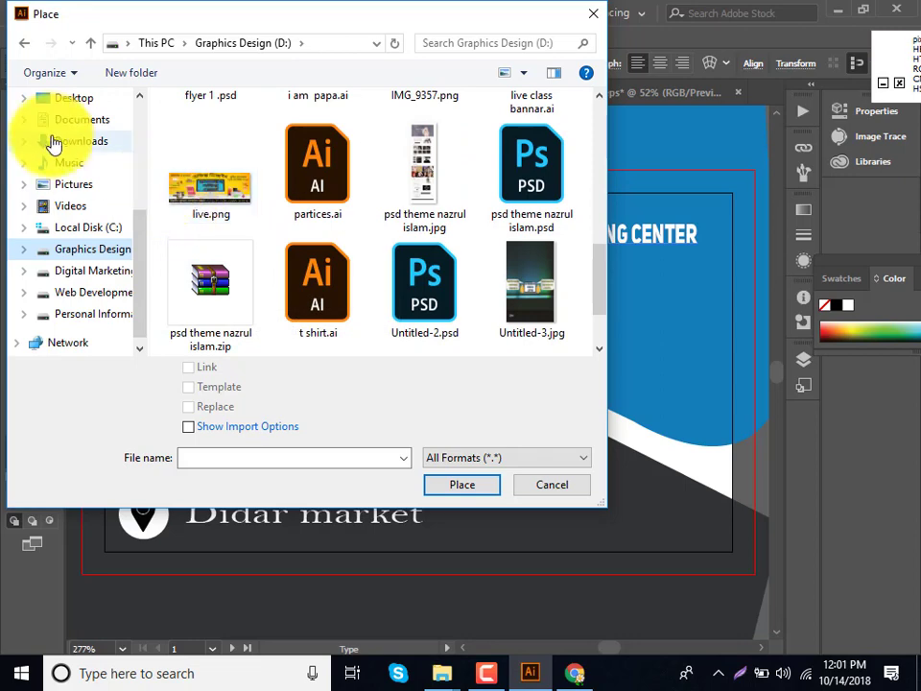
pyautogui.click(84, 228)
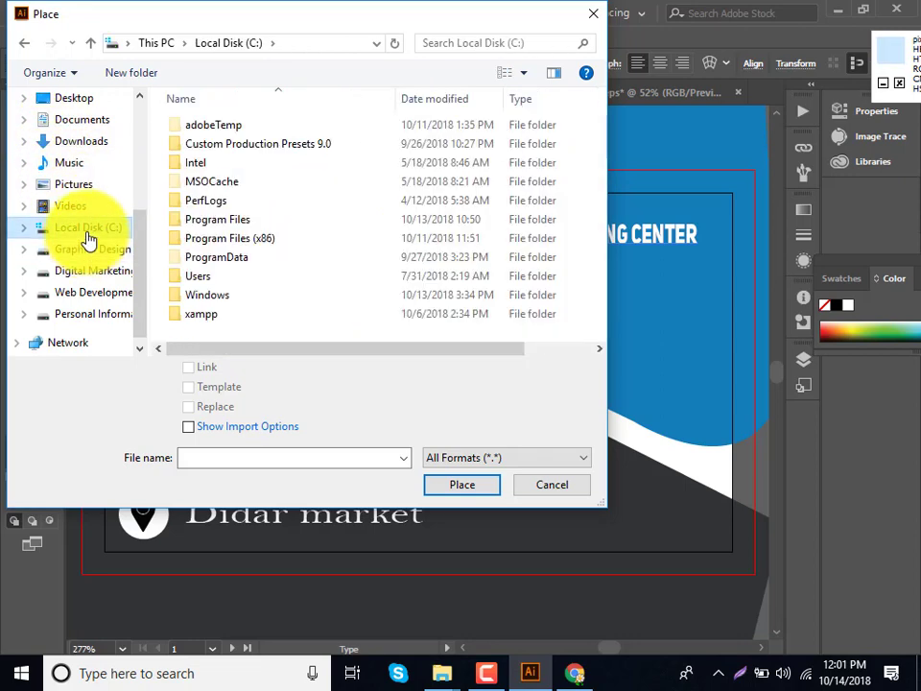
pyautogui.click(67, 142)
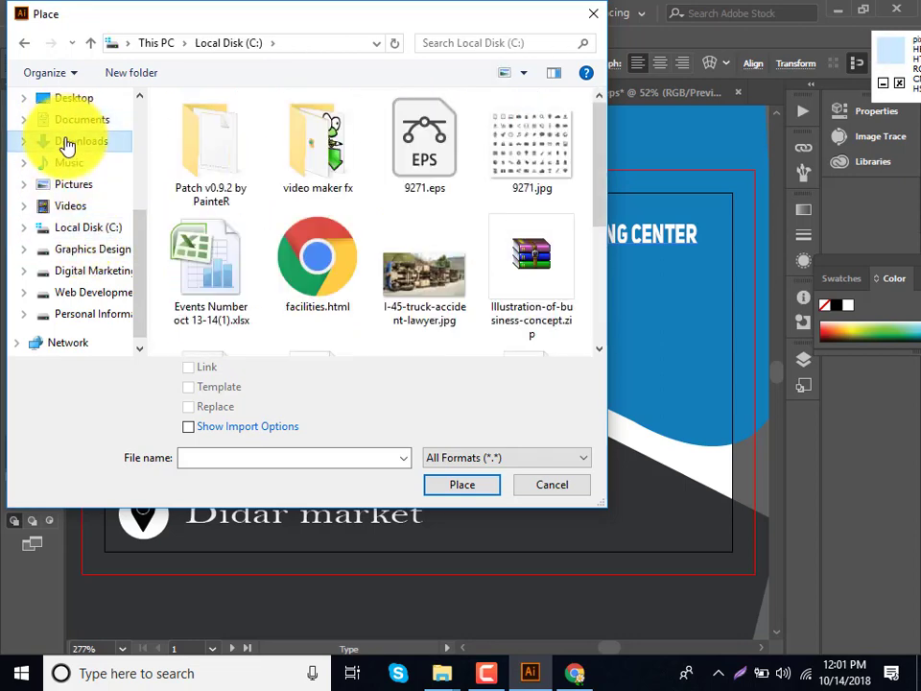
pyautogui.scroll(-3, 455, 307)
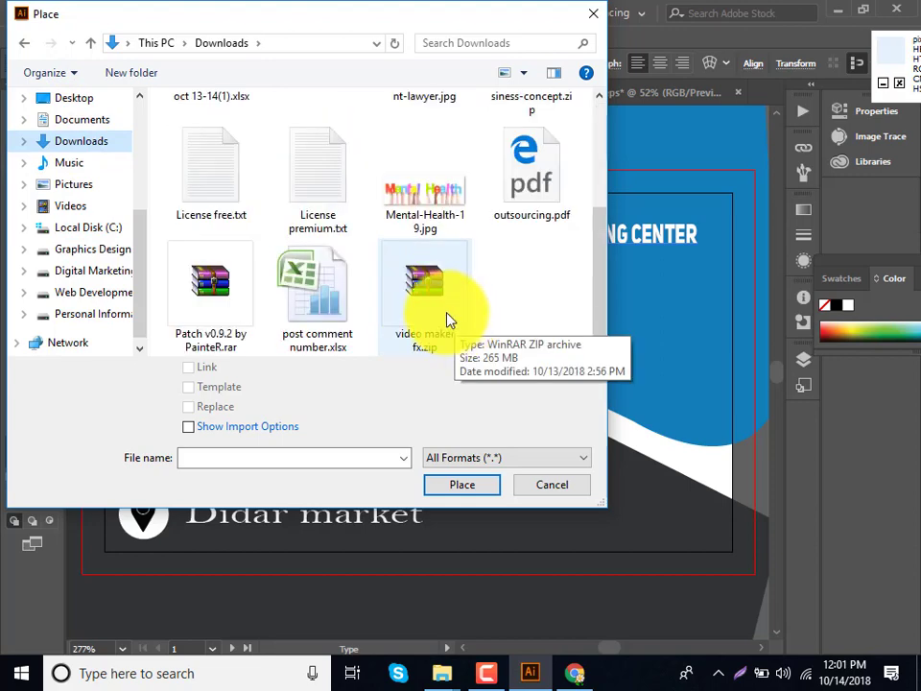
pyautogui.doubleClick(421, 197)
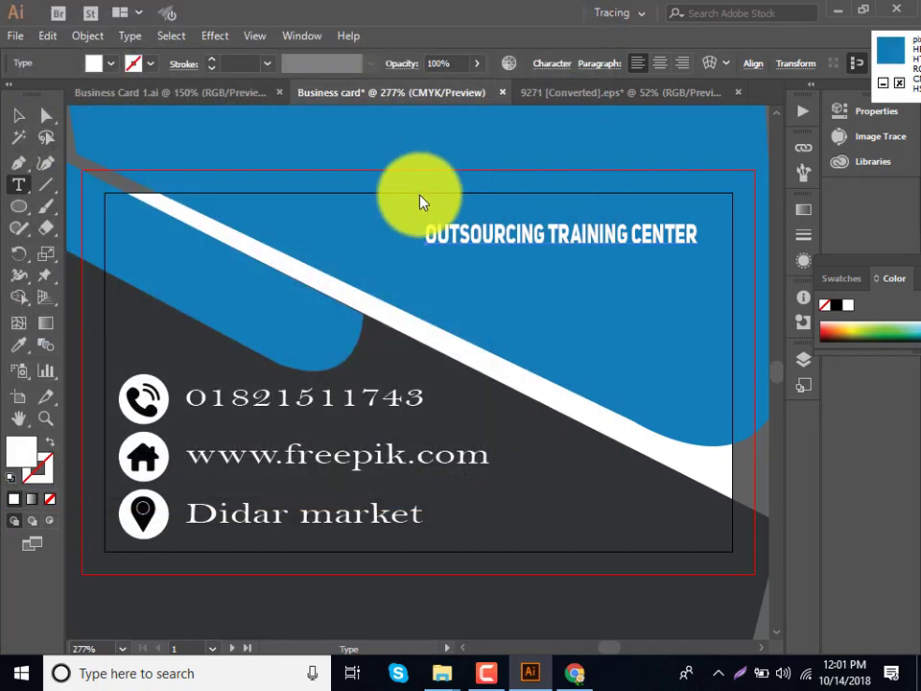
# - Drop the placed photo, resize and drag it off the card, then deselect it
pyautogui.click(516, 280)
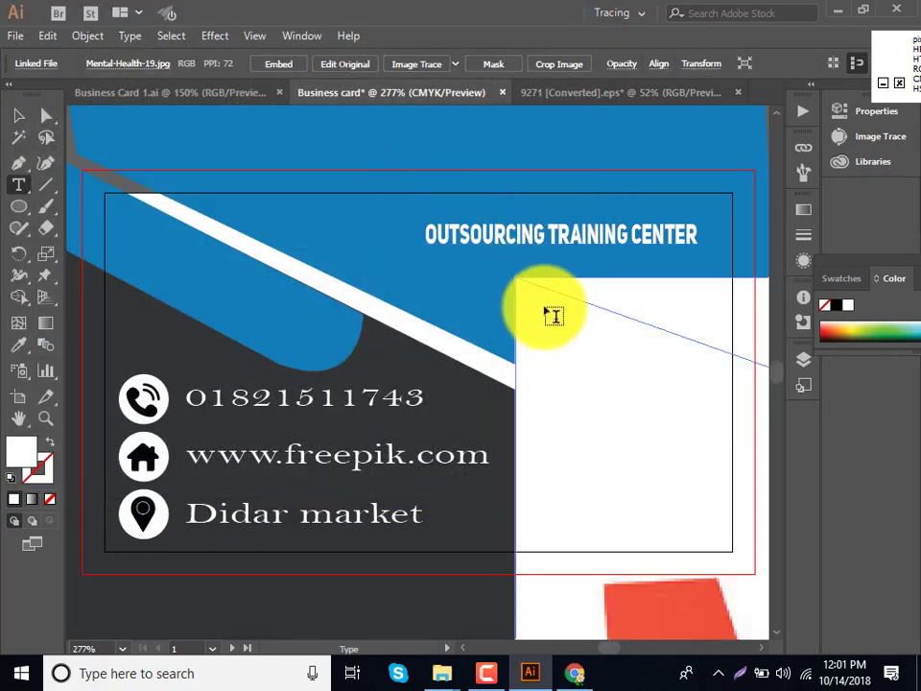
pyautogui.click(21, 117)
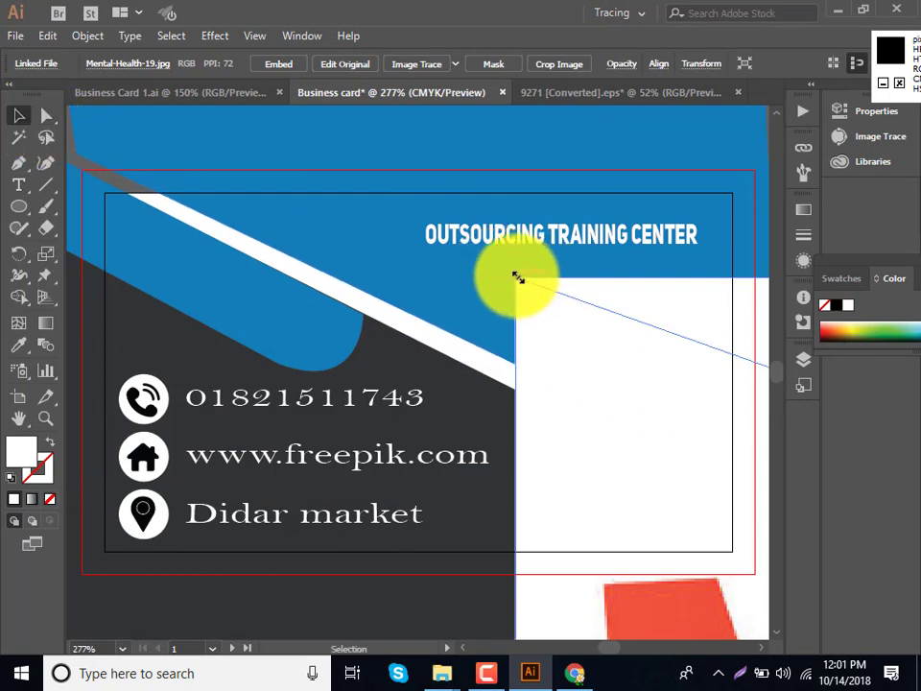
pyautogui.moveTo(516, 277)
pyautogui.mouseDown()
pyautogui.moveTo(659, 408)
pyautogui.moveTo(210, 174)
pyautogui.mouseUp()
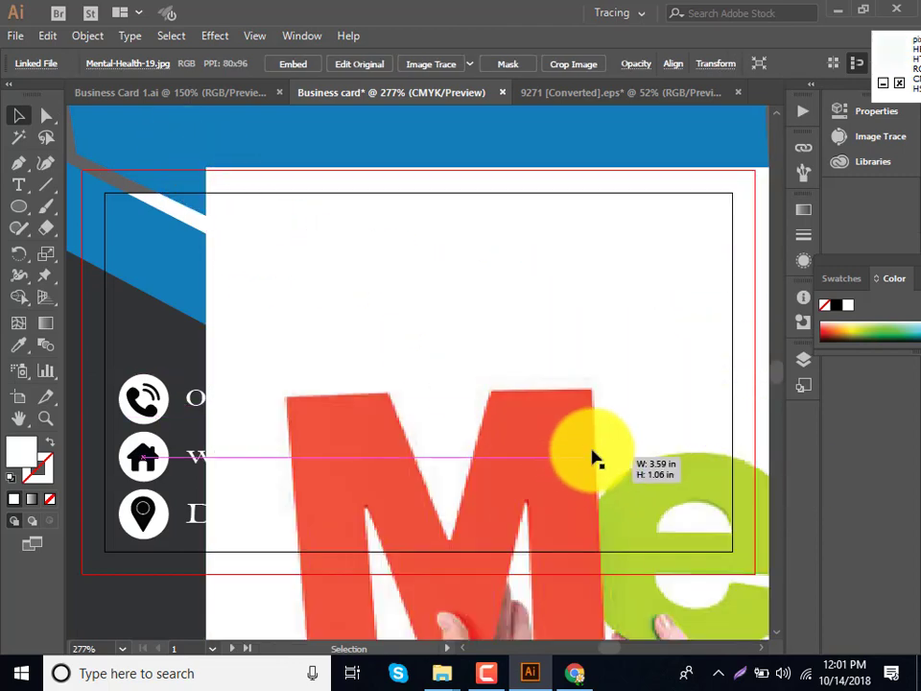
pyautogui.moveTo(209, 169); pyautogui.dragTo(592, 452)
pyautogui.scroll(-2, 764, 617)
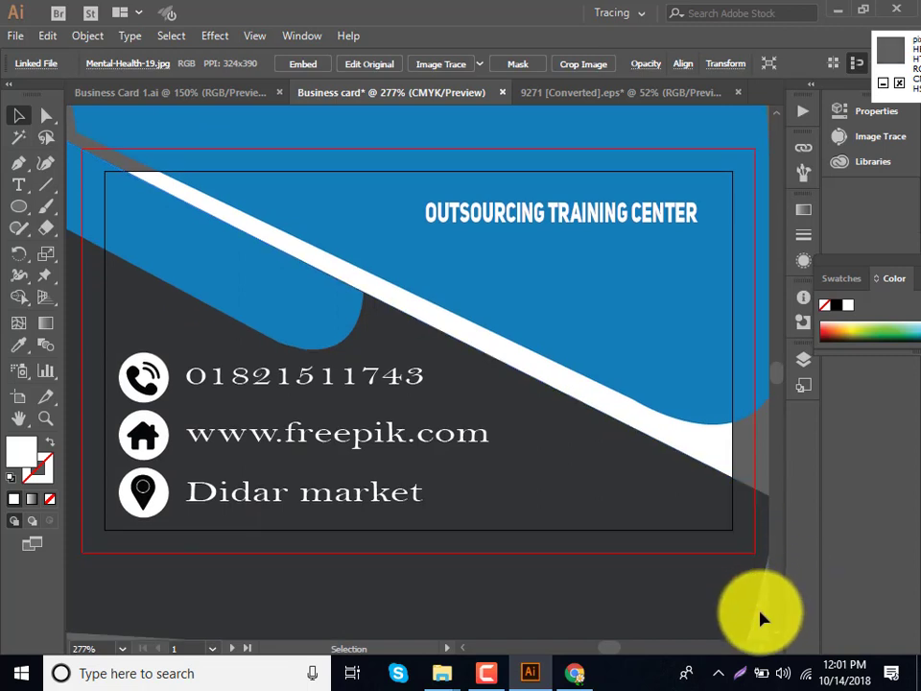
pyautogui.click(761, 614)
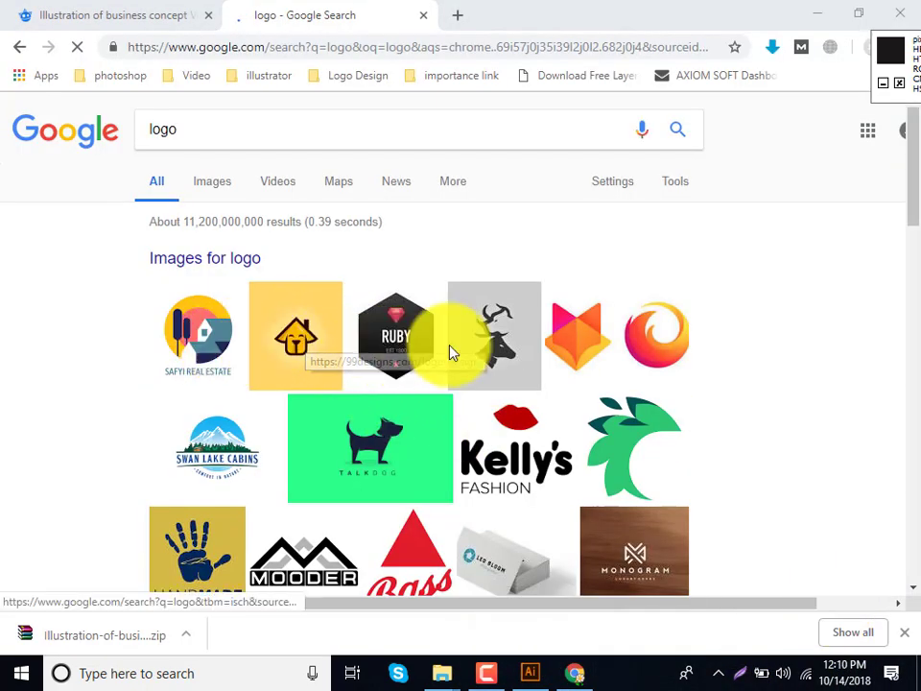
# - Open the RUBY hexagon logo preview in Google Images 'logo' results and copy the image
pyautogui.click(381, 358)
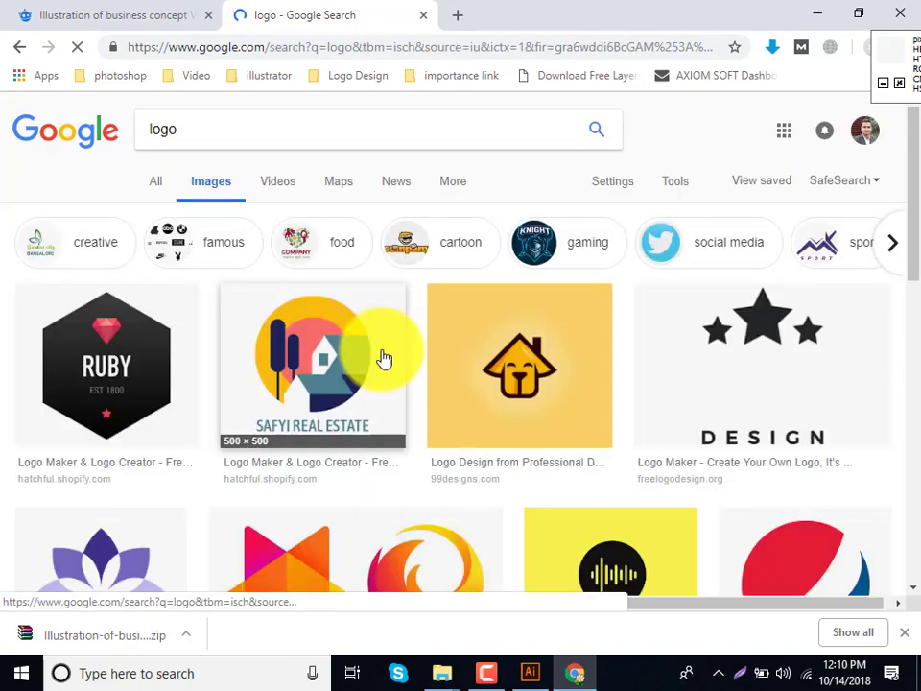
pyautogui.moveTo(106, 365)
pyautogui.click(108, 418)
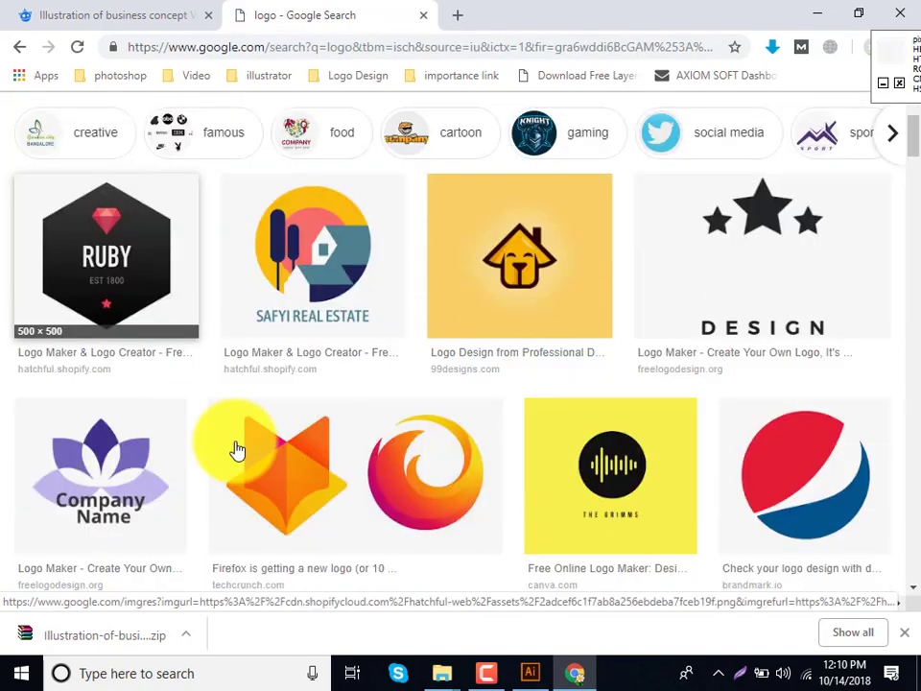
pyautogui.scroll(-3, 342, 379)
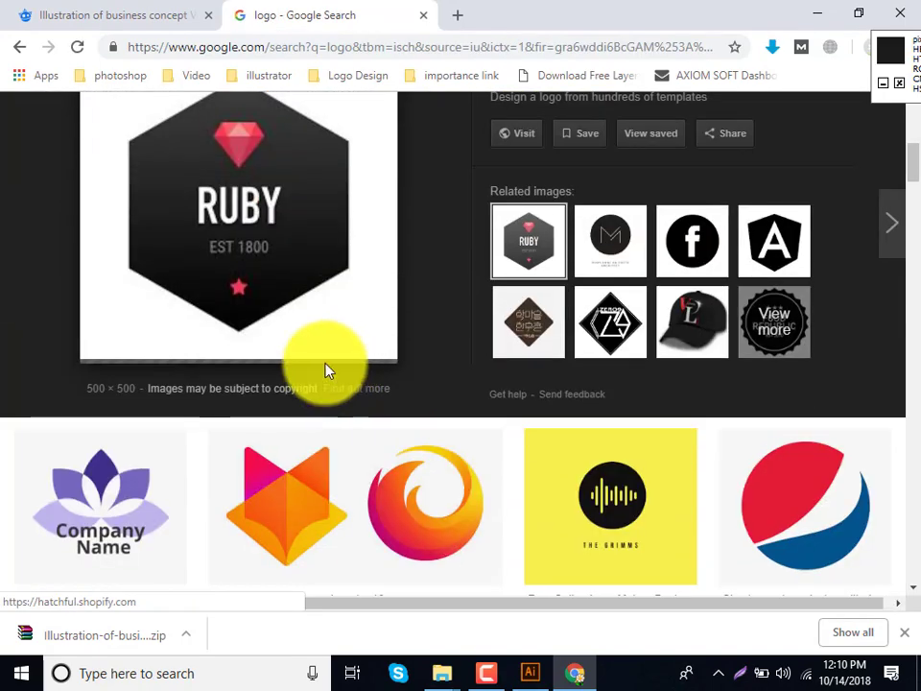
pyautogui.rightClick(266, 249)
pyautogui.click(298, 414)
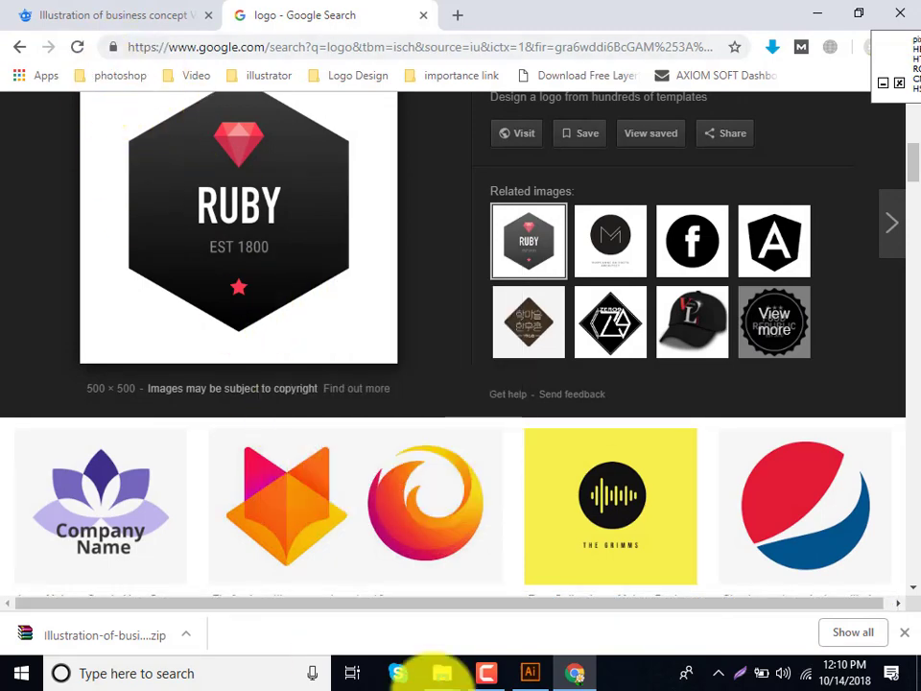
pyautogui.click(529, 672)
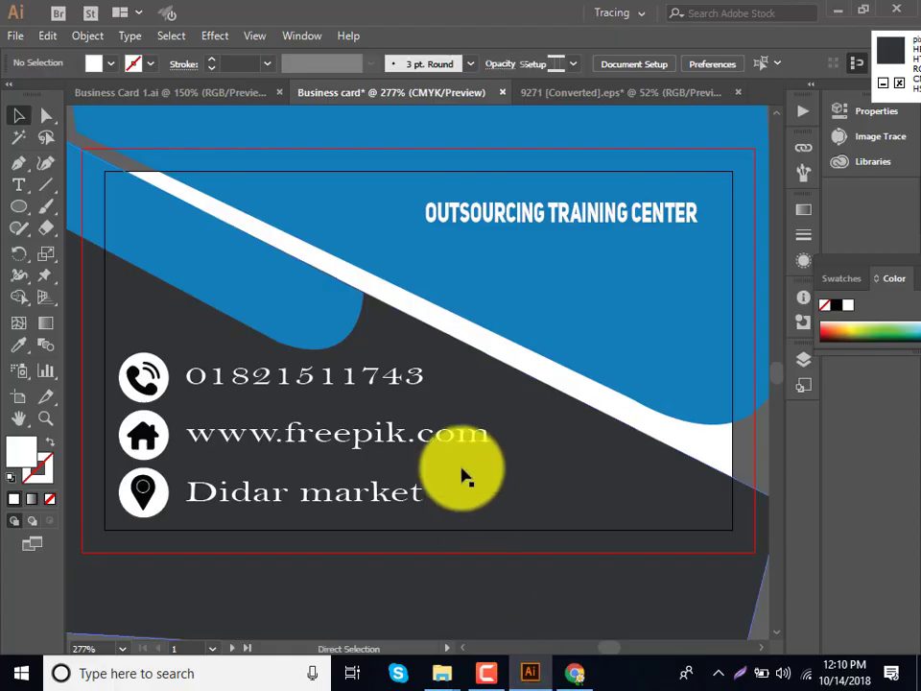
# - Paste the RUBY logo, shrink it to about 2 inches and apply a default Image Trace
pyautogui.hotkey('ctrl', 'v')
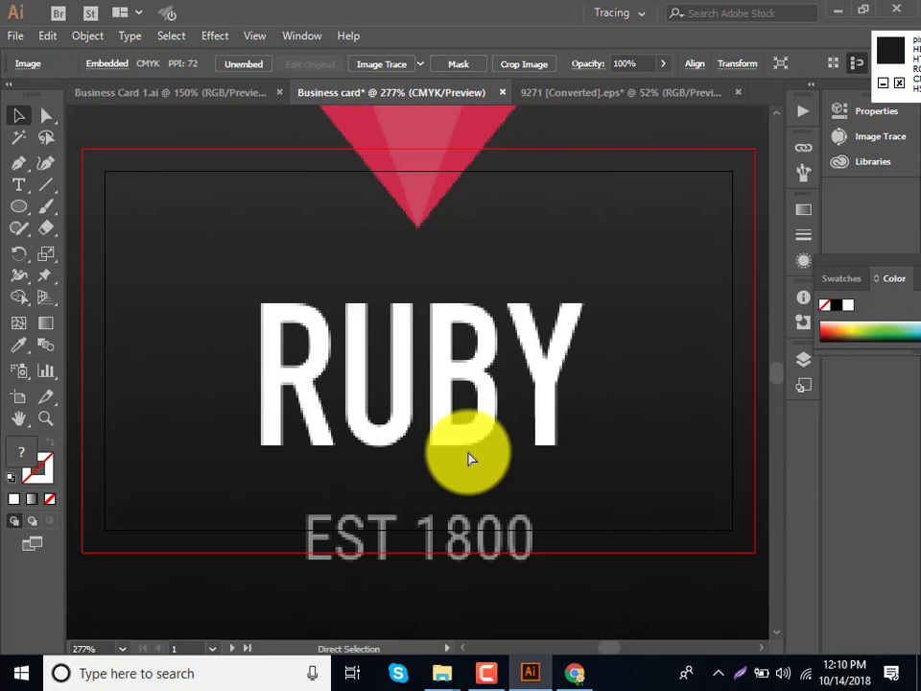
pyautogui.hotkey('ctrl', '-')
pyautogui.hotkey('ctrl', '-')
pyautogui.hotkey('ctrl', '-')
pyautogui.hotkey('ctrl', '-')
pyautogui.hotkey('ctrl', '-')
pyautogui.hotkey('ctrl', '-')
pyautogui.hotkey('ctrl', '-')
pyautogui.hotkey('ctrl', '-')
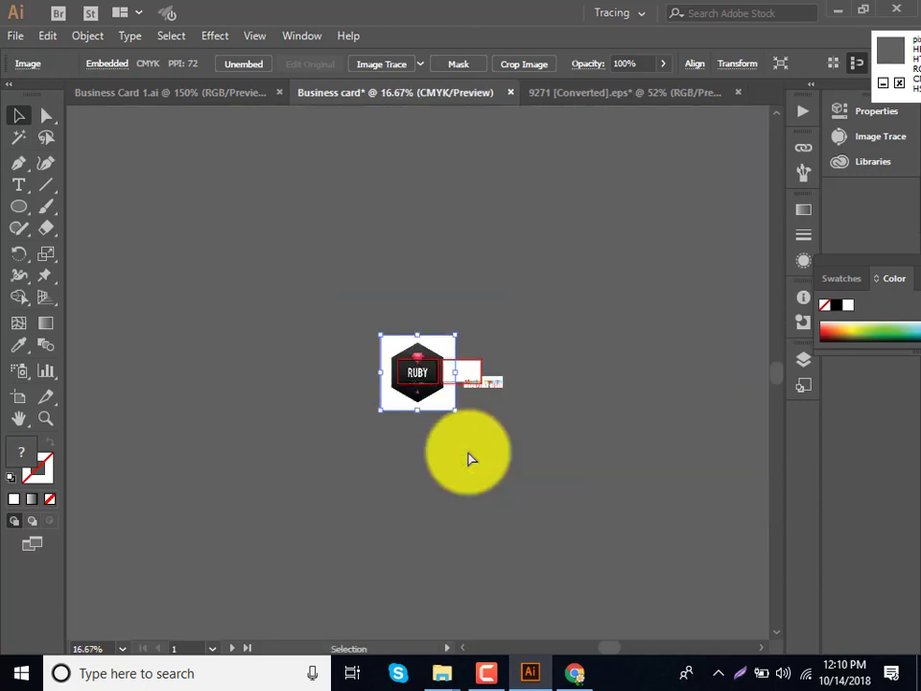
pyautogui.moveTo(488, 385)
pyautogui.mouseDown()
pyautogui.moveTo(500, 391)
pyautogui.moveTo(489, 389)
pyautogui.mouseUp()
pyautogui.click(436, 408)
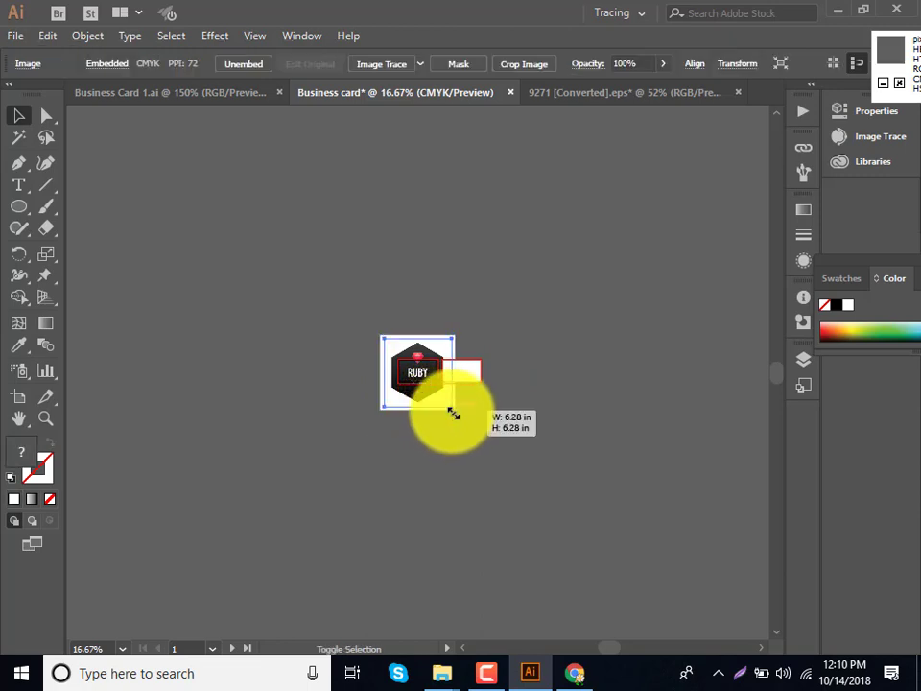
pyautogui.moveTo(453, 413); pyautogui.dragTo(422, 379)
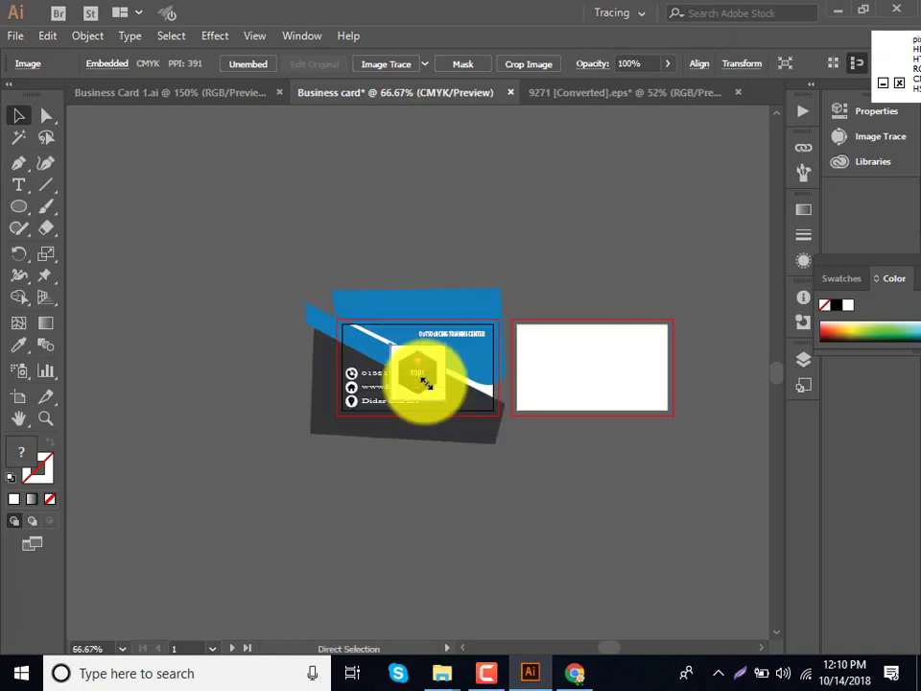
pyautogui.scroll(10, 422, 379)
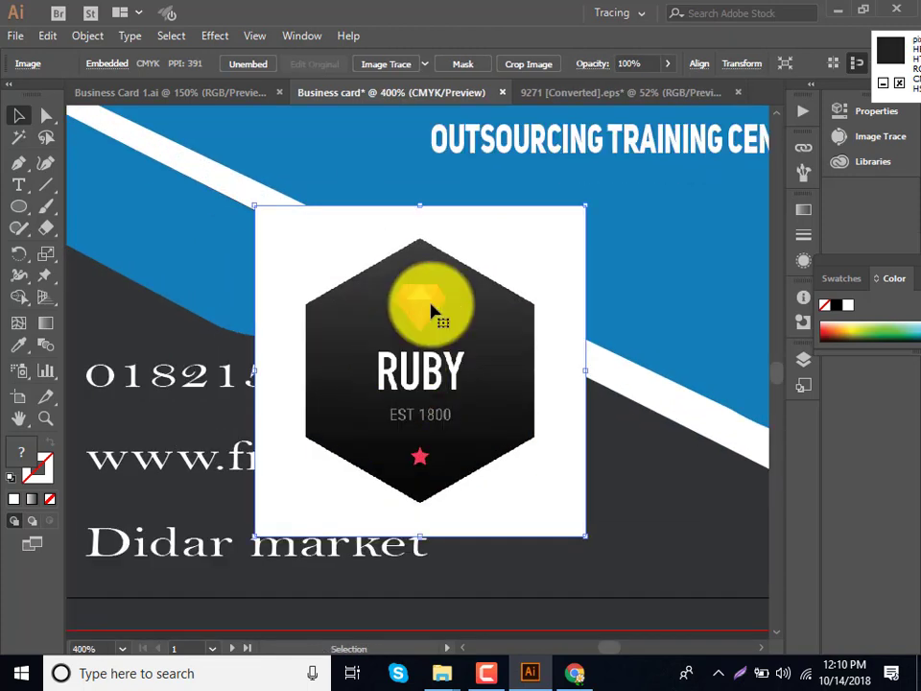
pyautogui.click(385, 68)
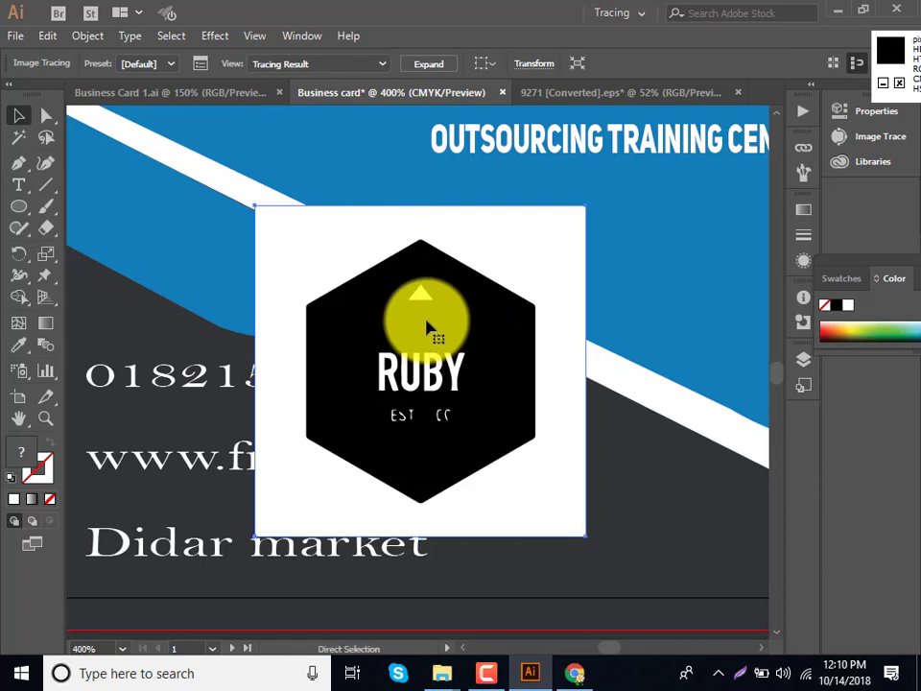
# - Undo the trace and re-trace the logo in Color mode with Ignore White enabled
pyautogui.hotkey('ctrl', 'z')
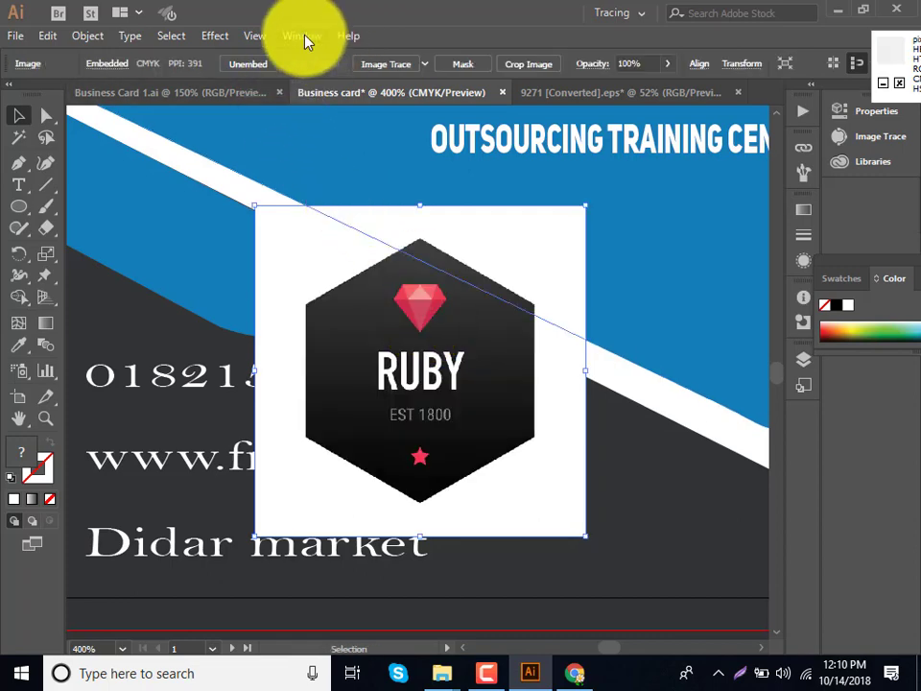
pyautogui.click(303, 36)
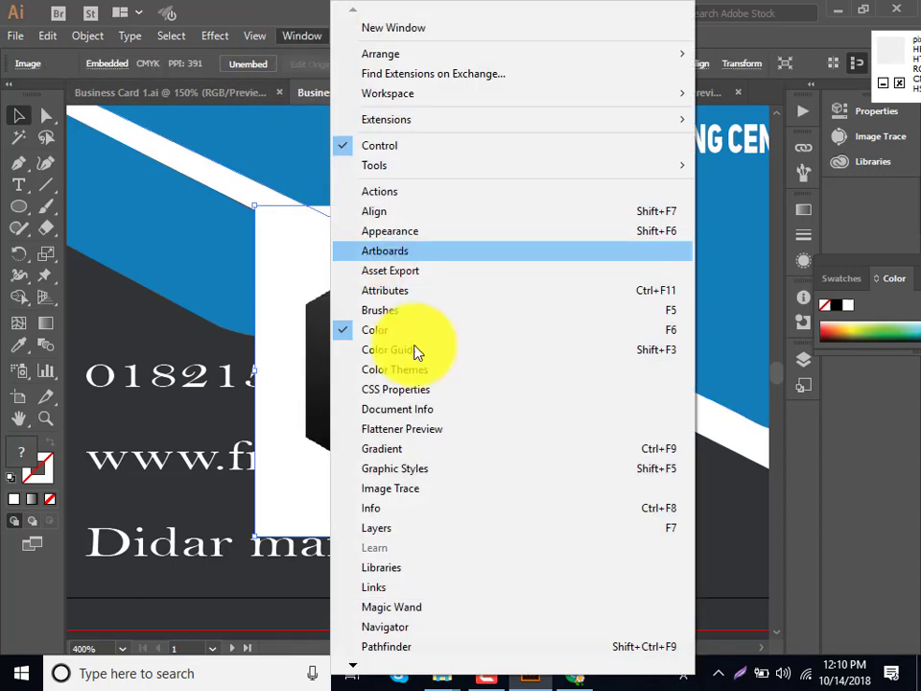
pyautogui.click(392, 491)
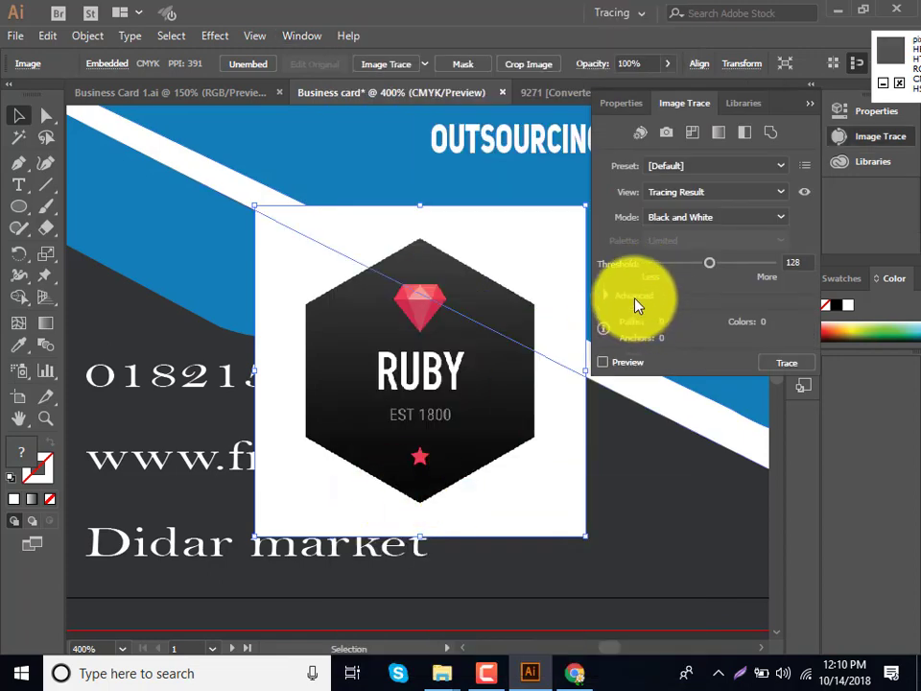
pyautogui.click(686, 224)
pyautogui.click(682, 238)
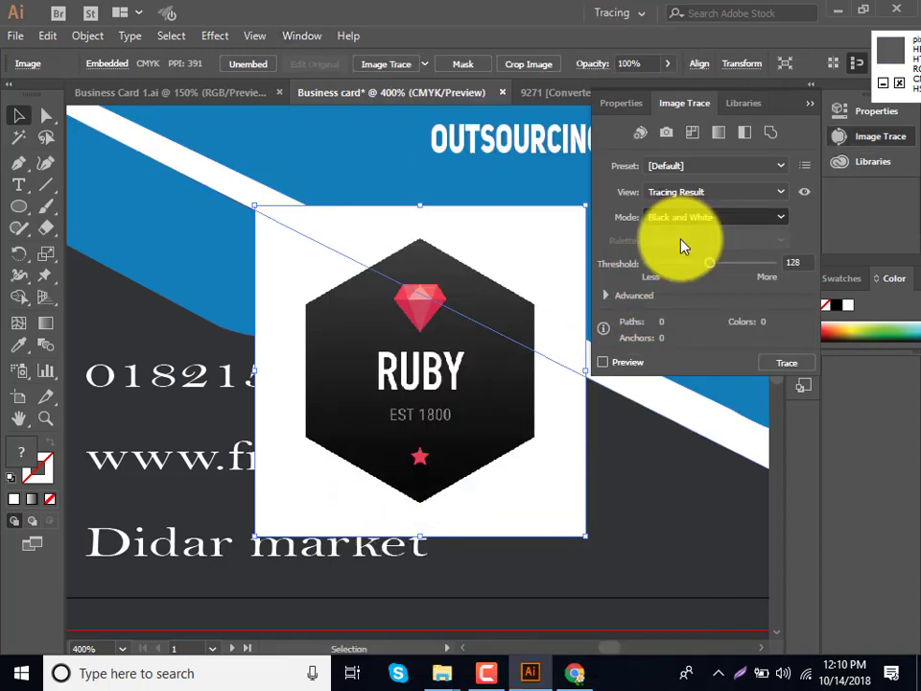
pyautogui.click(606, 300)
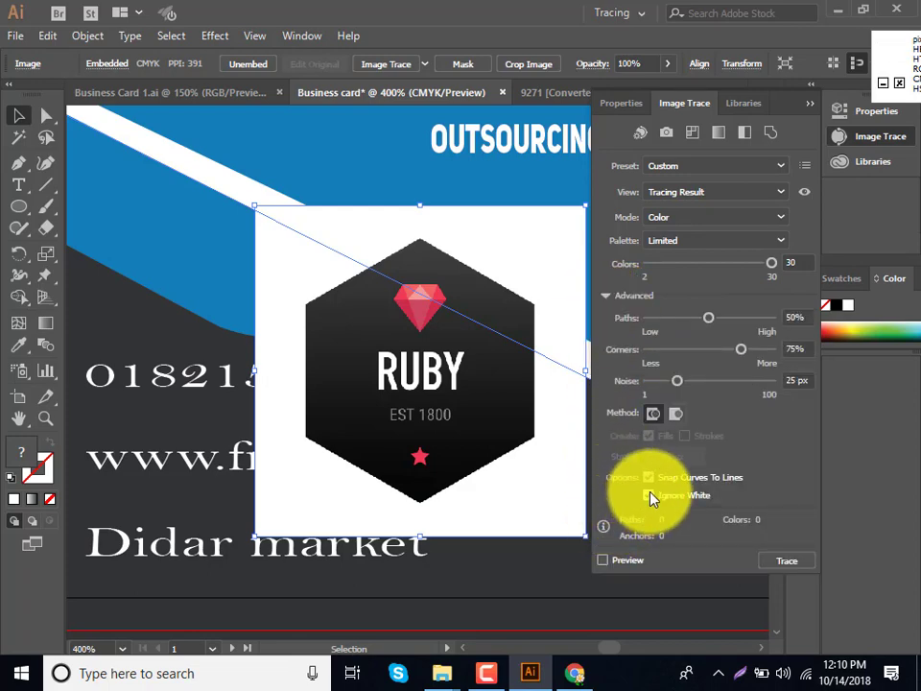
pyautogui.click(649, 495)
pyautogui.click(621, 561)
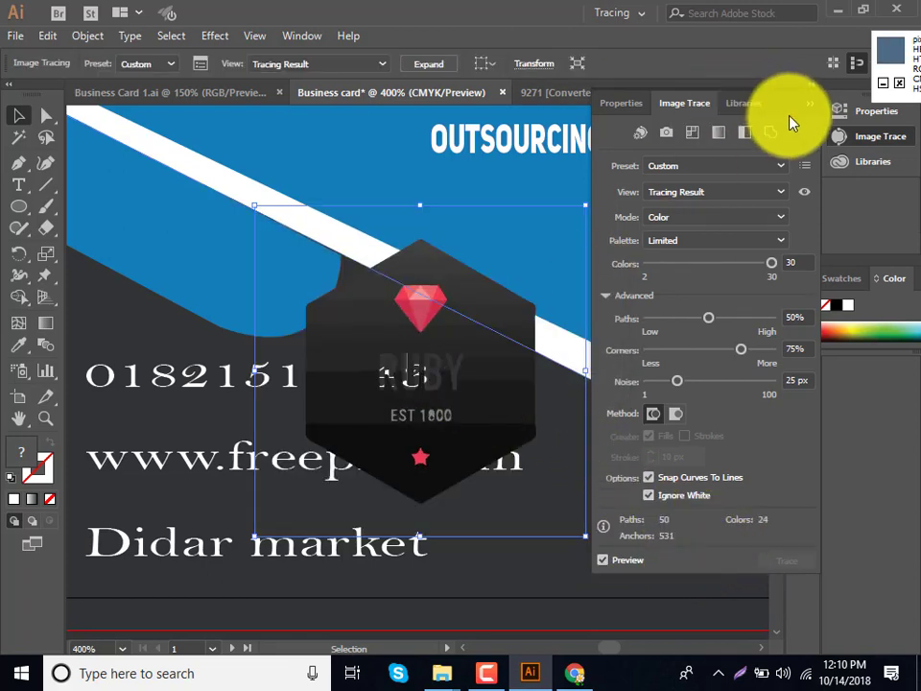
pyautogui.click(810, 86)
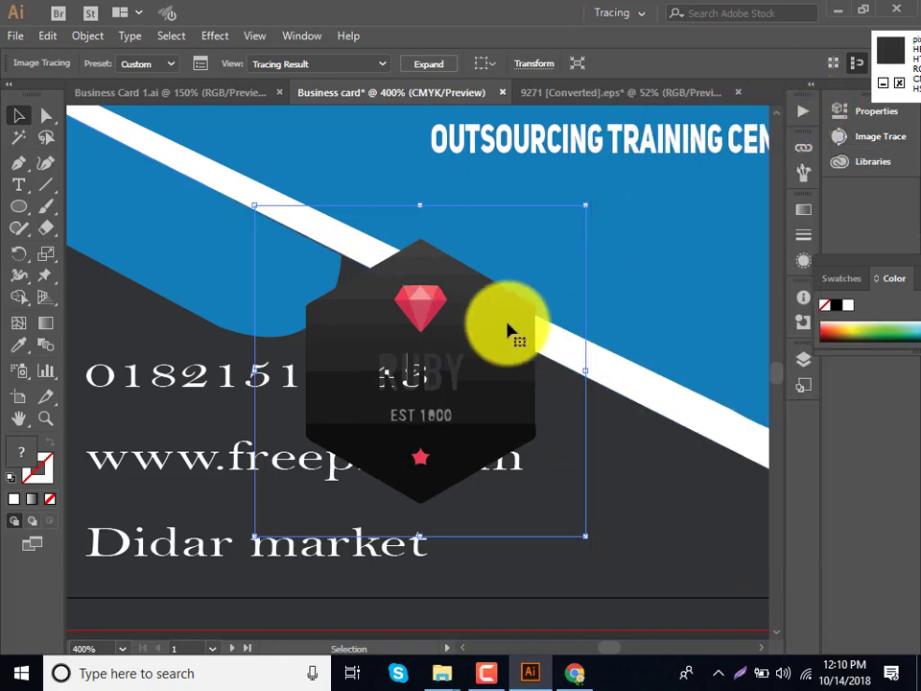
# - Shrink the traced RUBY badge, move it under the title, and bring it to front
pyautogui.moveTo(480, 370); pyautogui.dragTo(585, 307)
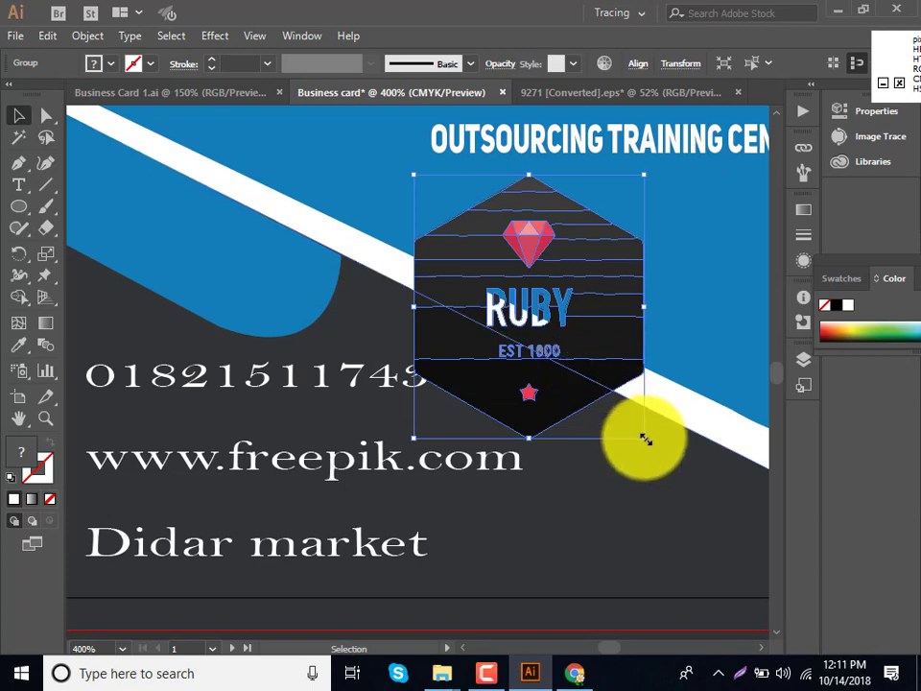
pyautogui.moveTo(646, 439); pyautogui.dragTo(610, 379)
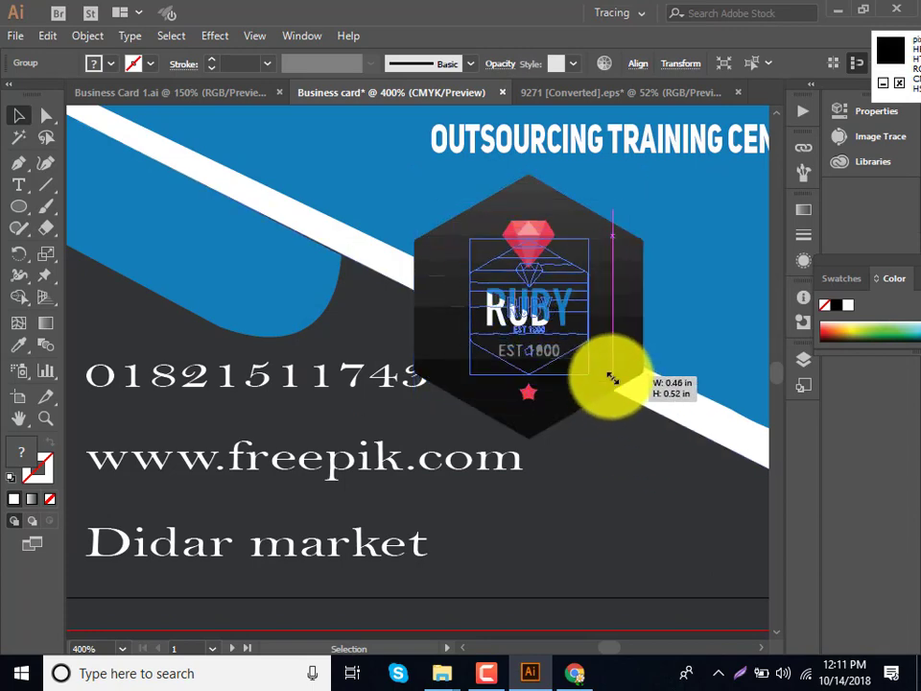
pyautogui.moveTo(567, 331); pyautogui.dragTo(645, 274)
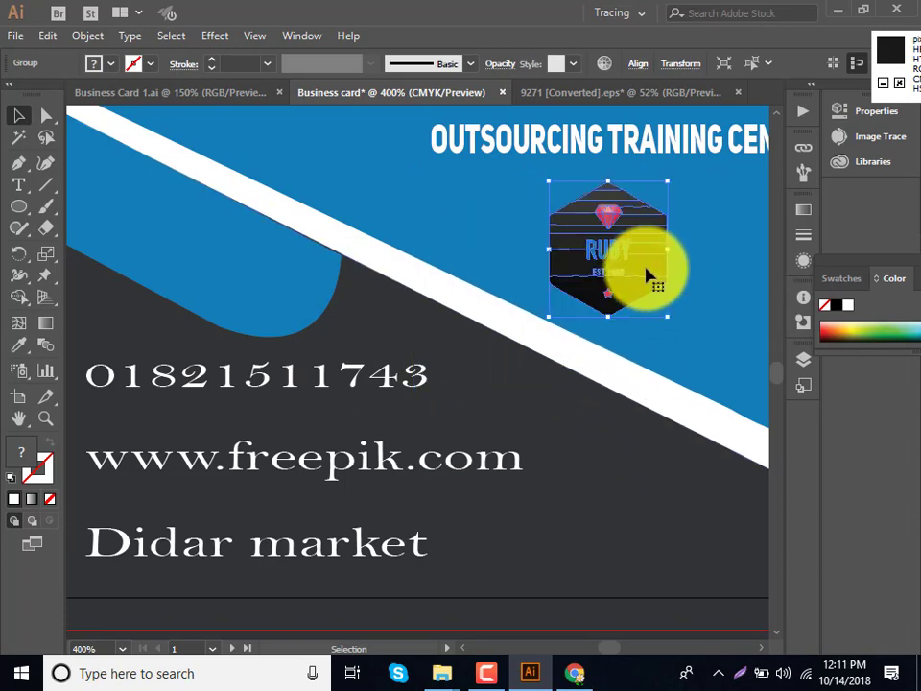
pyautogui.click(106, 37)
pyautogui.click(390, 35)
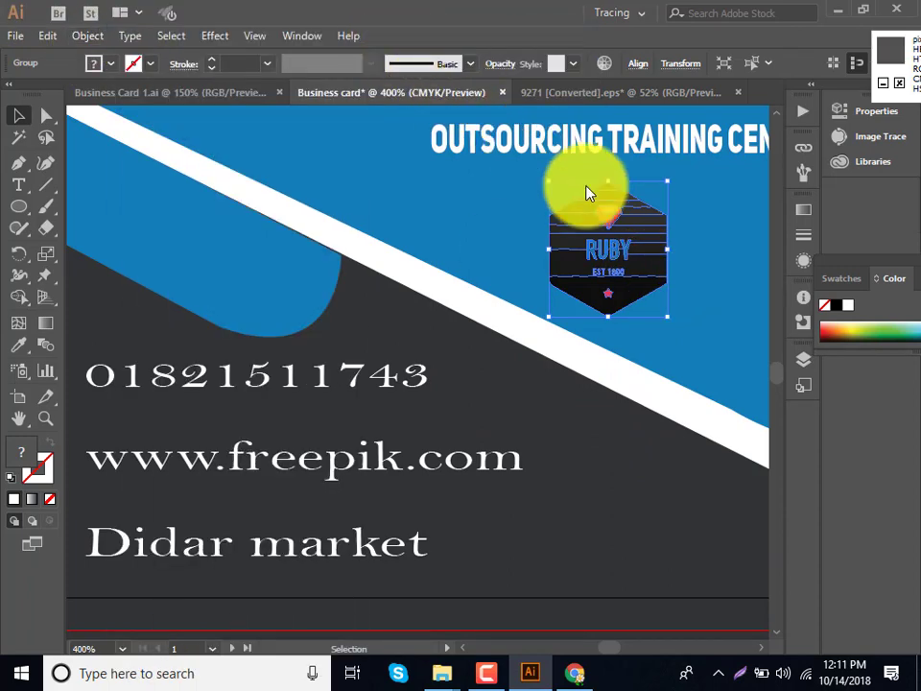
# - Enlarge the badge slightly, nudge it right, and fit the whole card in view
pyautogui.click(607, 276)
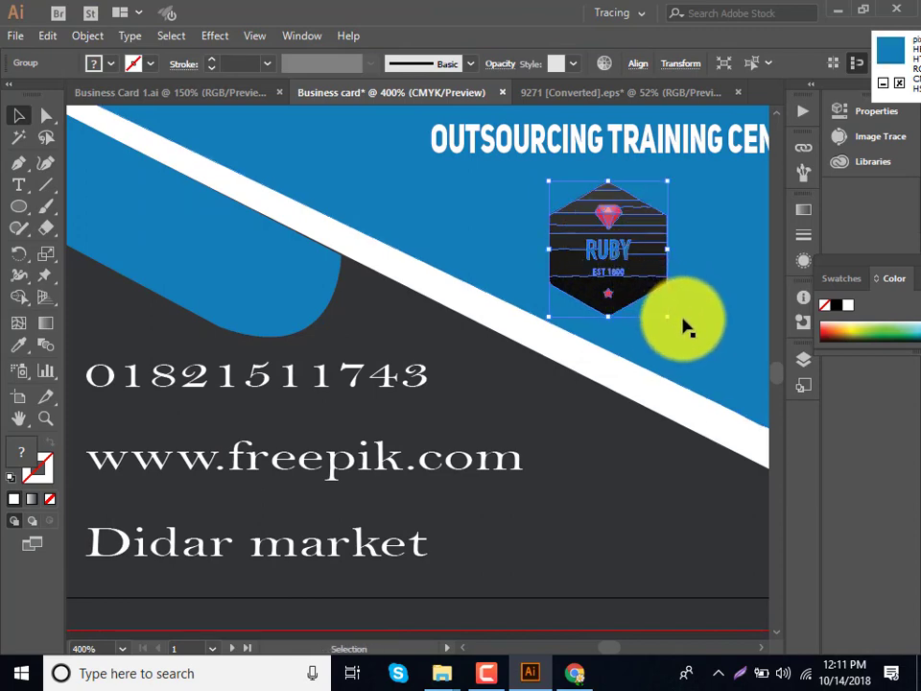
pyautogui.moveTo(667, 316); pyautogui.dragTo(682, 334)
pyautogui.moveTo(628, 273); pyautogui.dragTo(658, 280)
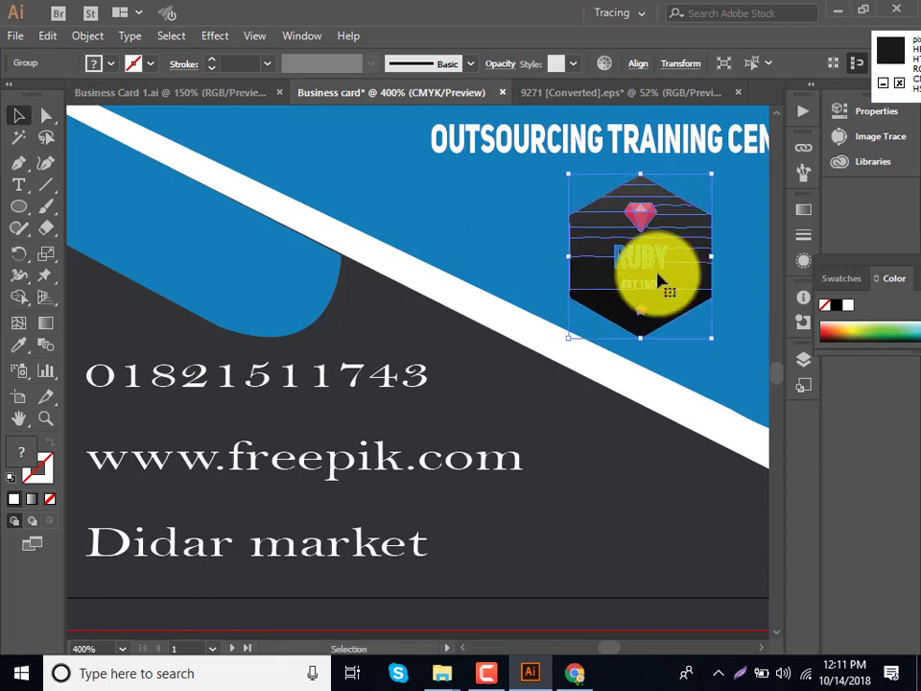
pyautogui.press('a')
pyautogui.hotkey('ctrl', '0')
pyautogui.press('v')
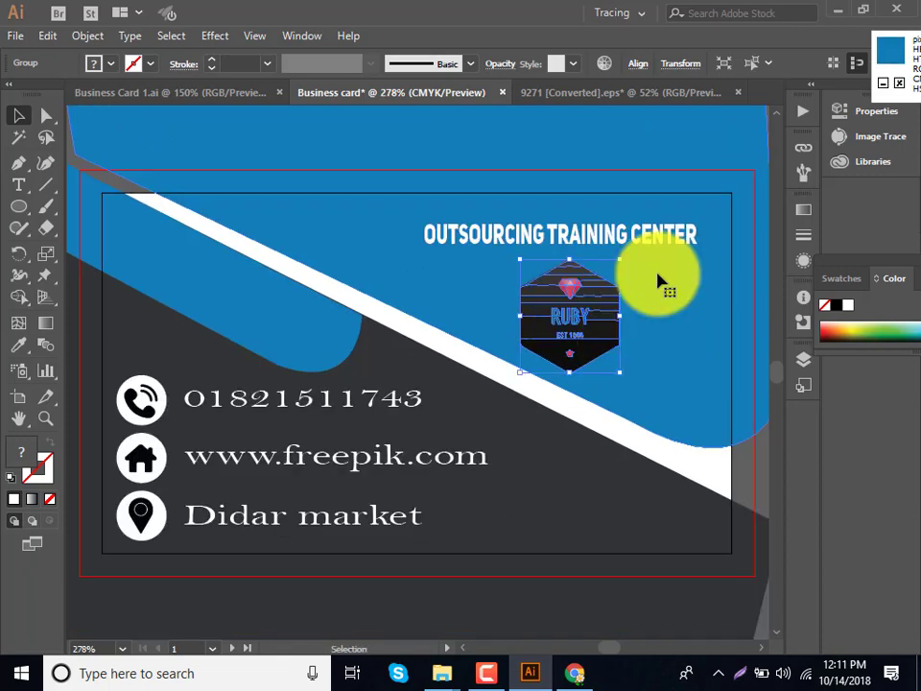
pyautogui.click(705, 379)
pyautogui.click(595, 326)
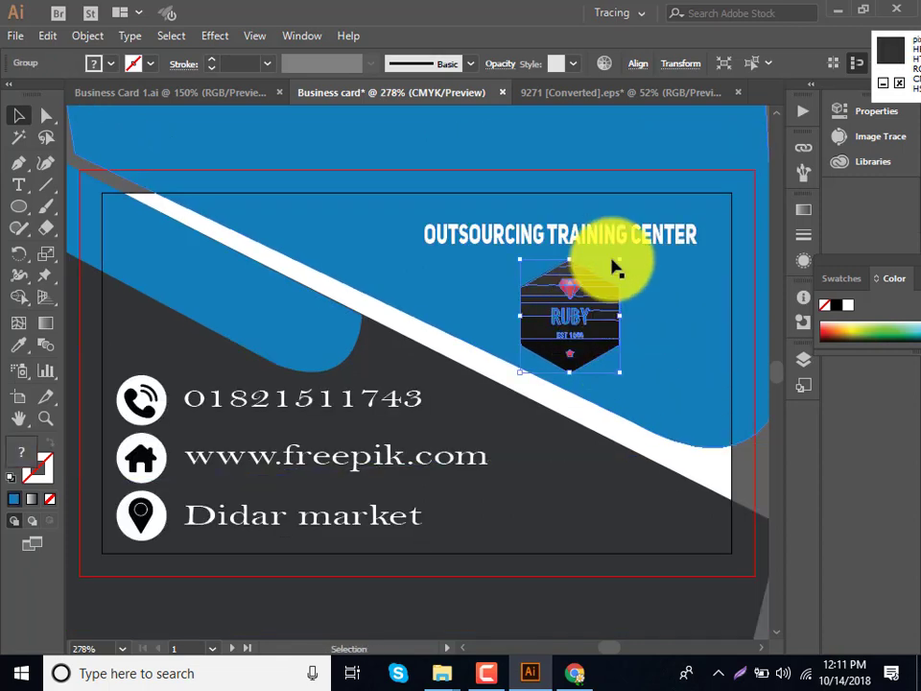
pyautogui.click(613, 236)
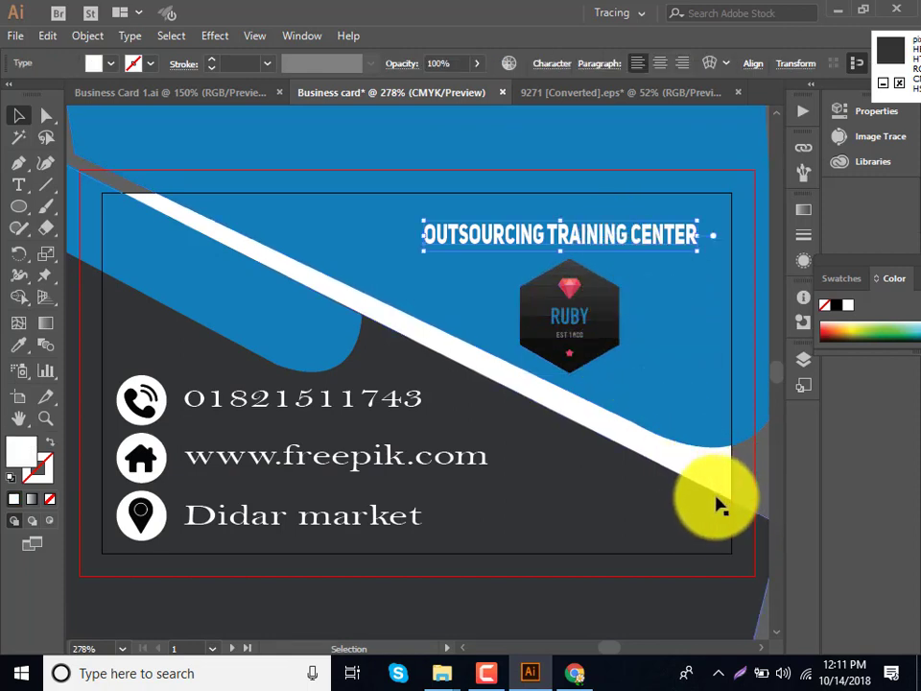
# - Draw a rectangle over the second artboard and fill it with the front card's dark grey
pyautogui.moveTo(719, 579)
pyautogui.mouseDown()
pyautogui.moveTo(670, 551)
pyautogui.moveTo(431, 517)
pyautogui.moveTo(276, 516)
pyautogui.mouseUp()
pyautogui.moveTo(579, 499)
pyautogui.mouseDown()
pyautogui.moveTo(446, 500)
pyautogui.moveTo(378, 514)
pyautogui.mouseUp()
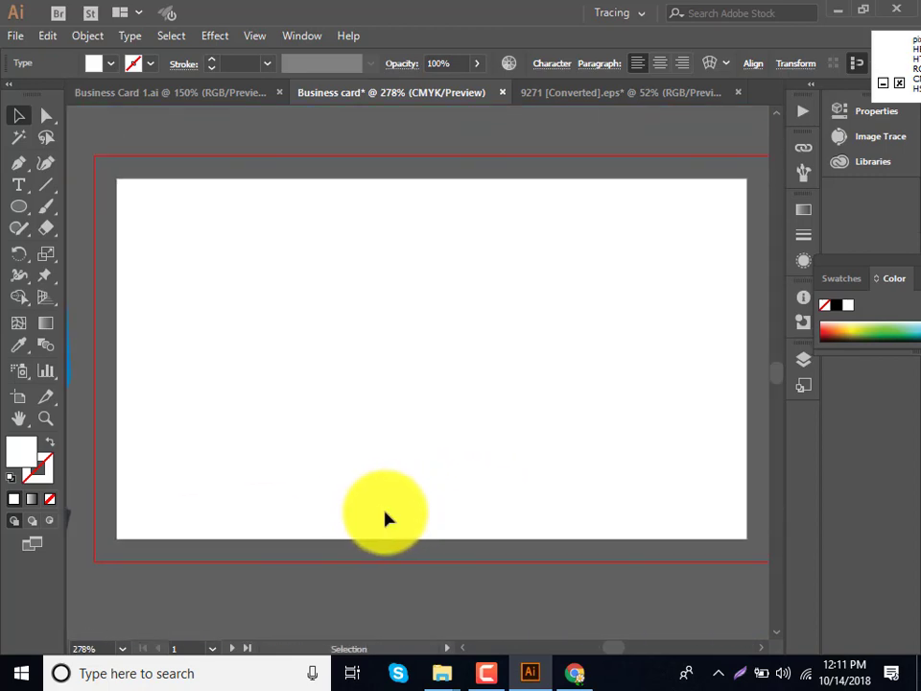
pyautogui.hotkey('ctrl', '-')
pyautogui.hotkey('ctrl', '-')
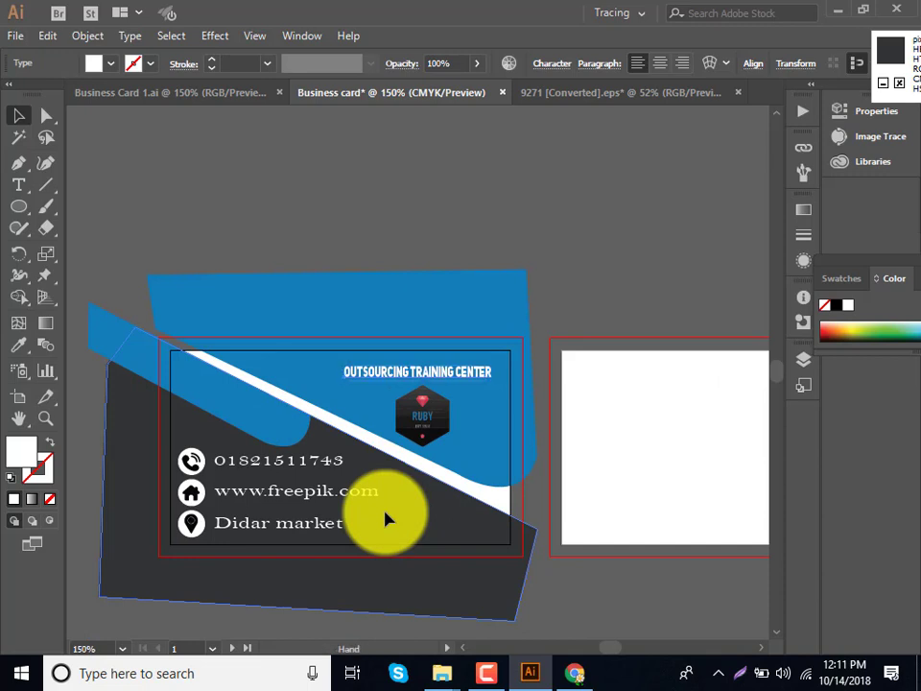
pyautogui.moveTo(385, 509)
pyautogui.mouseDown()
pyautogui.moveTo(247, 481)
pyautogui.moveTo(216, 486)
pyautogui.mouseUp()
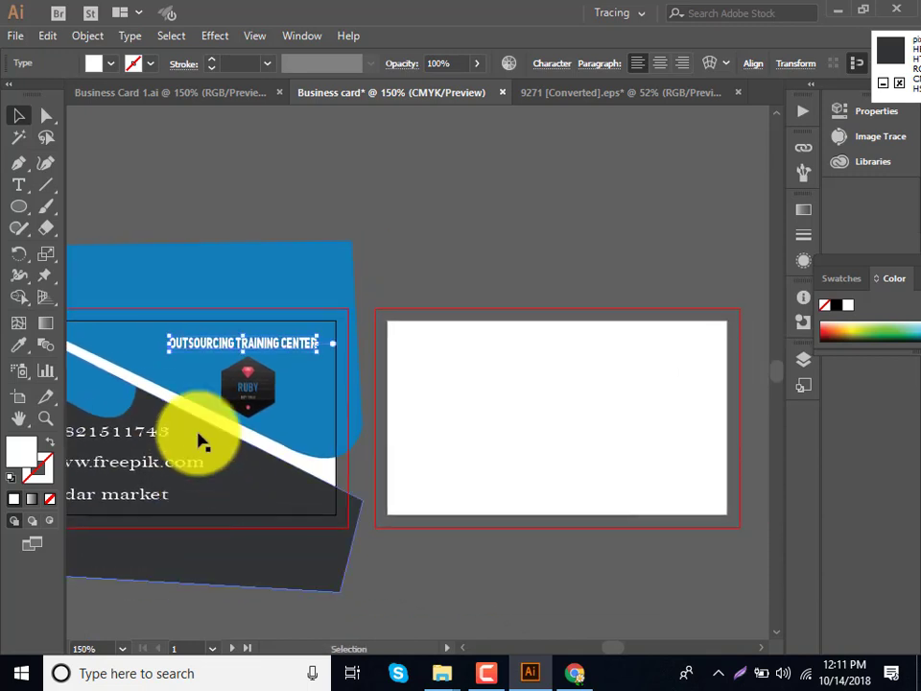
pyautogui.moveTo(18, 206); pyautogui.dragTo(87, 205)
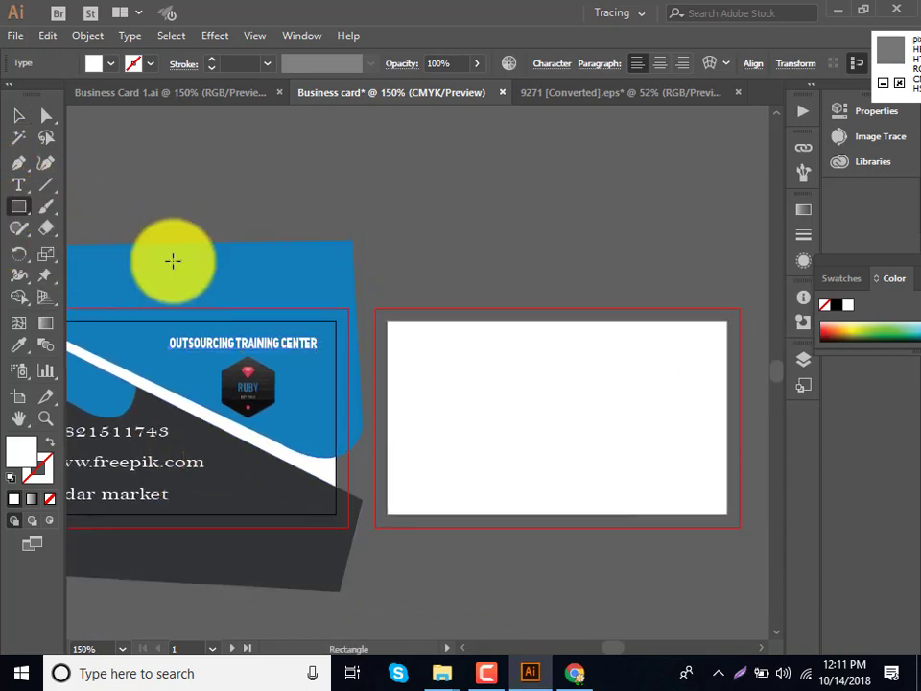
pyautogui.moveTo(375, 309); pyautogui.dragTo(739, 522)
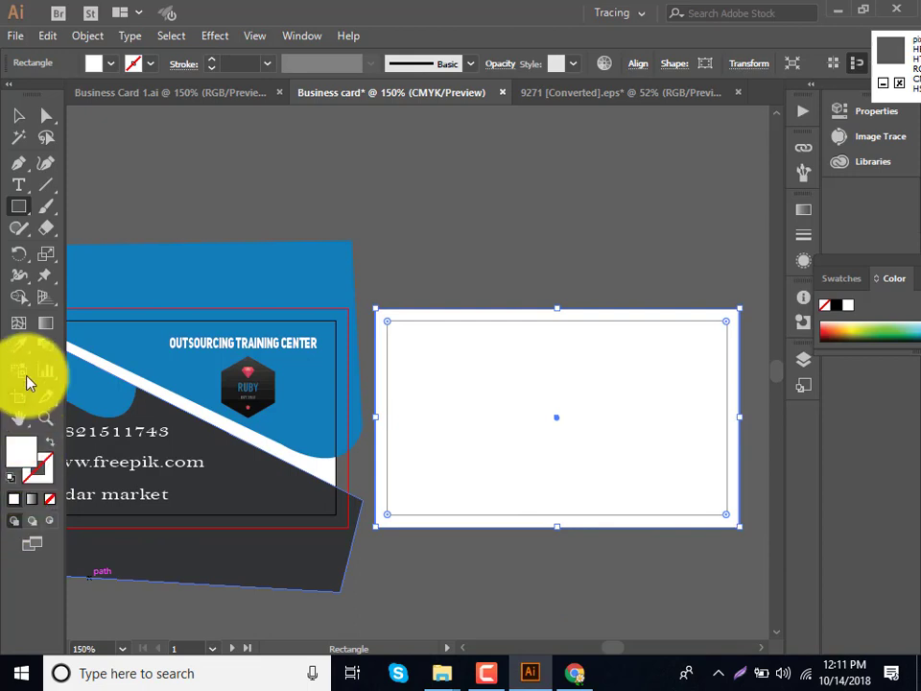
pyautogui.click(20, 344)
pyautogui.click(292, 509)
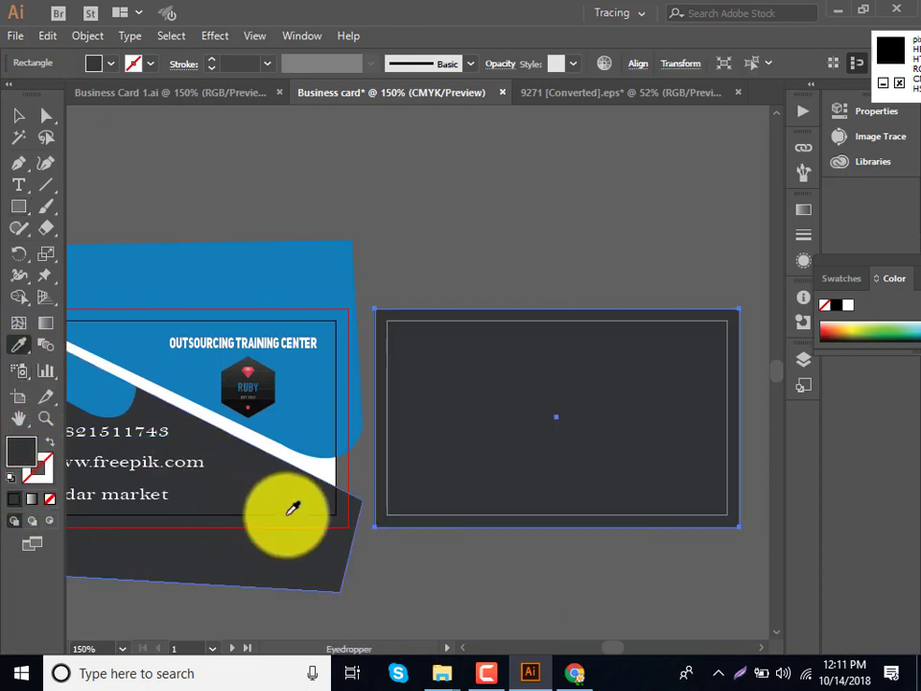
pyautogui.click(16, 204)
# - Draw a tall rounded rectangle on the back card and fill it with the front card's blue
pyautogui.click(78, 234)
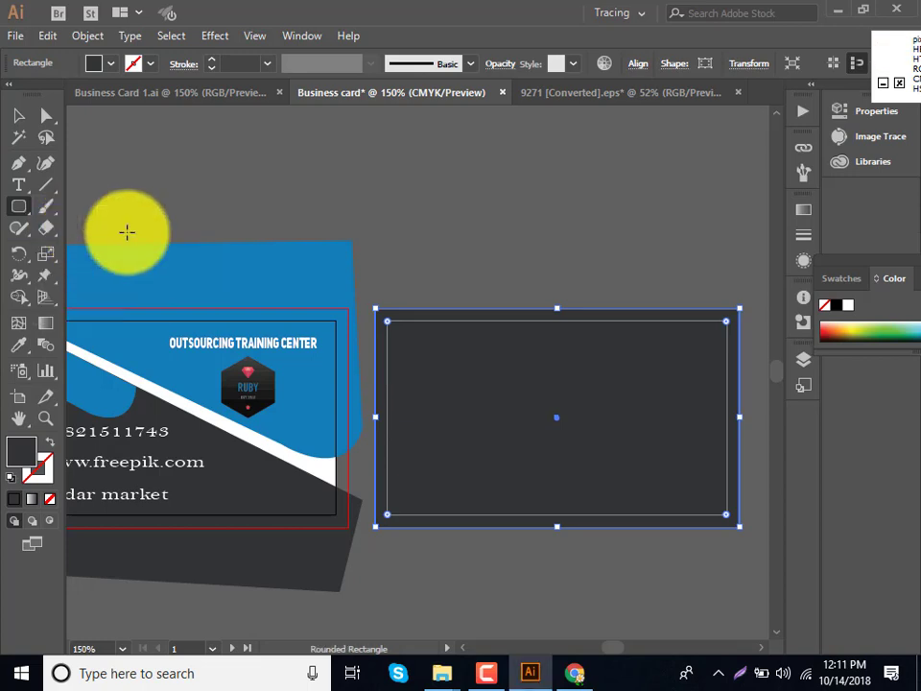
pyautogui.moveTo(462, 172)
pyautogui.mouseDown()
pyautogui.moveTo(689, 480)
pyautogui.moveTo(678, 486)
pyautogui.mouseUp()
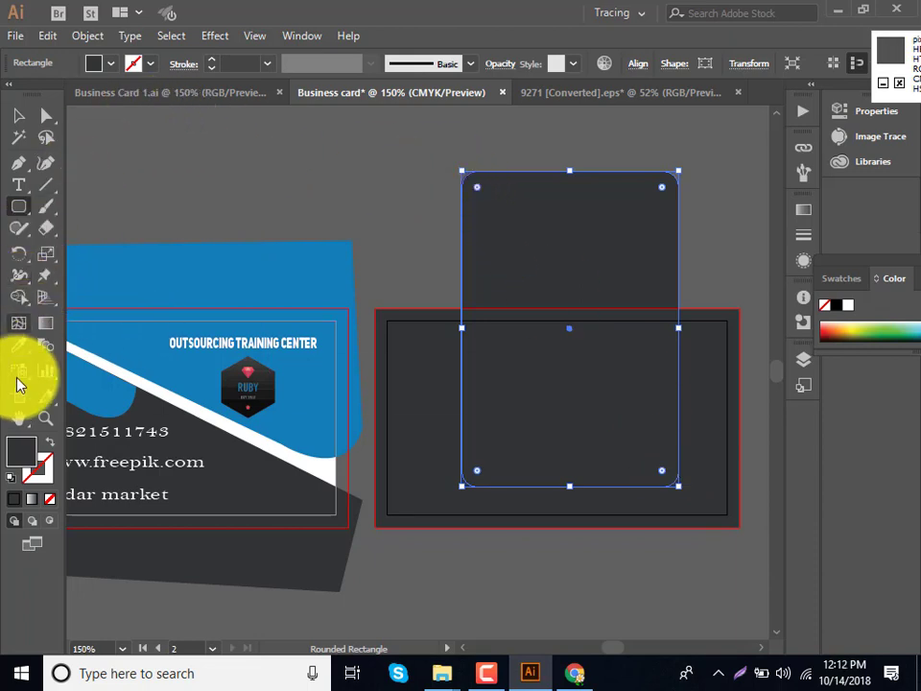
pyautogui.click(18, 345)
pyautogui.click(341, 250)
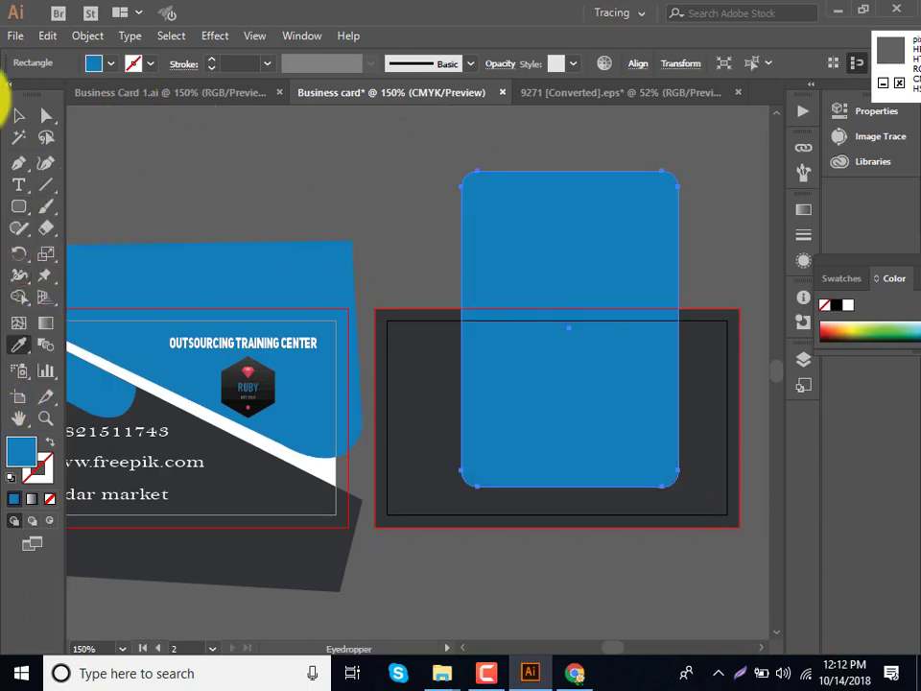
# - Rotate the blue rounded rectangle diagonally and nudge it up and right past the top edge
pyautogui.click(19, 116)
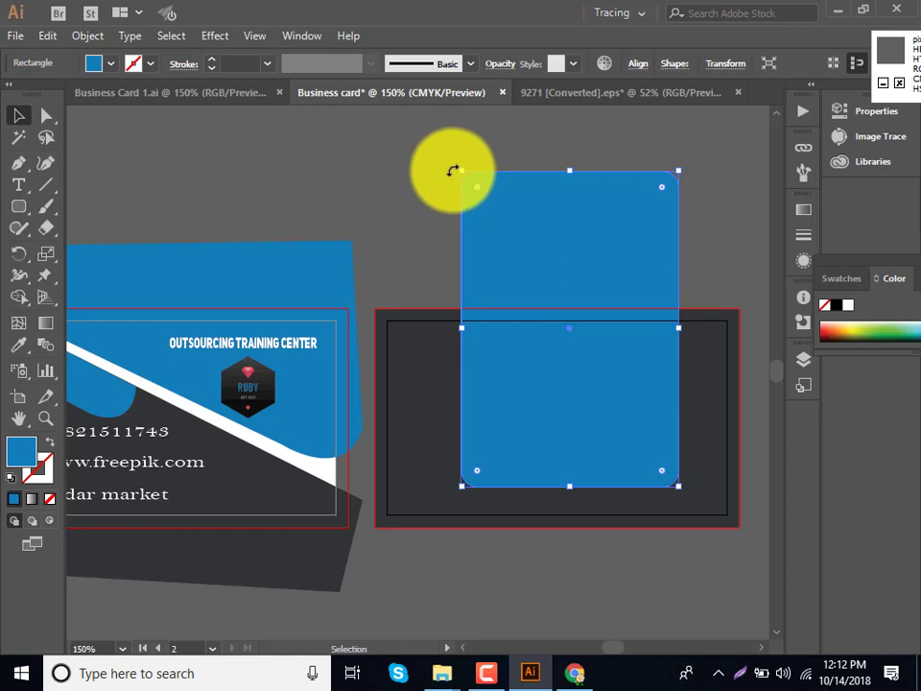
pyautogui.moveTo(453, 170); pyautogui.dragTo(565, 131)
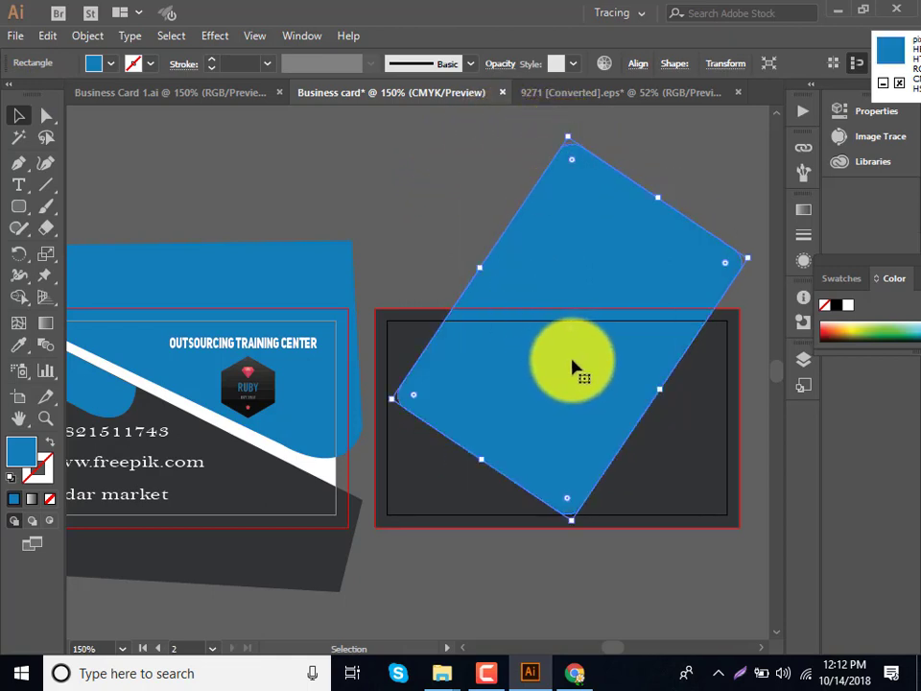
pyautogui.press('Up')
pyautogui.press('Up')
pyautogui.press('Up')
pyautogui.press('Right')
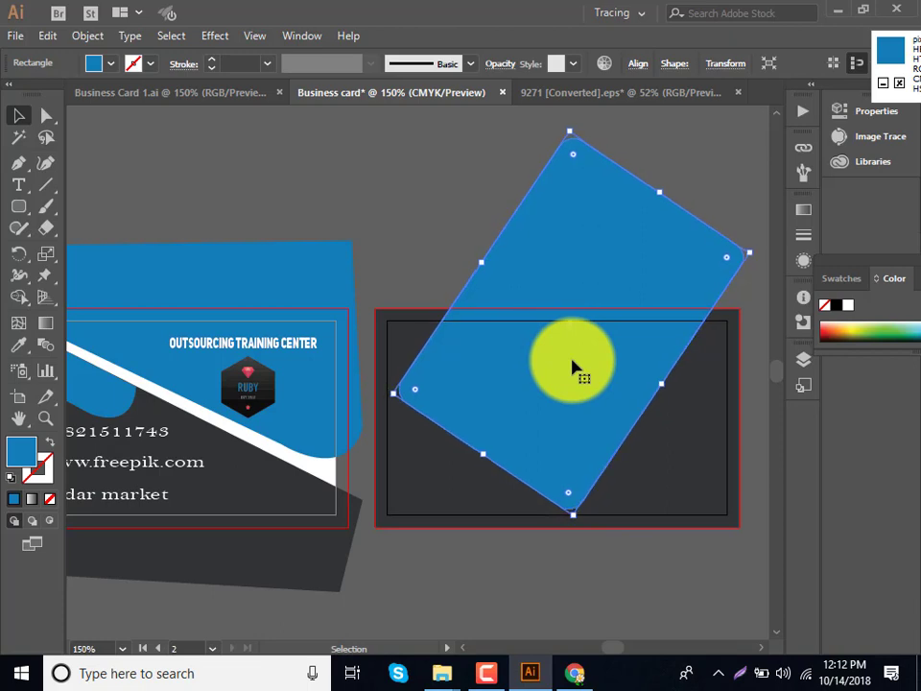
pyautogui.press('Right')
pyautogui.press('Right')
pyautogui.press('Right')
pyautogui.press('Up')
pyautogui.press('Up')
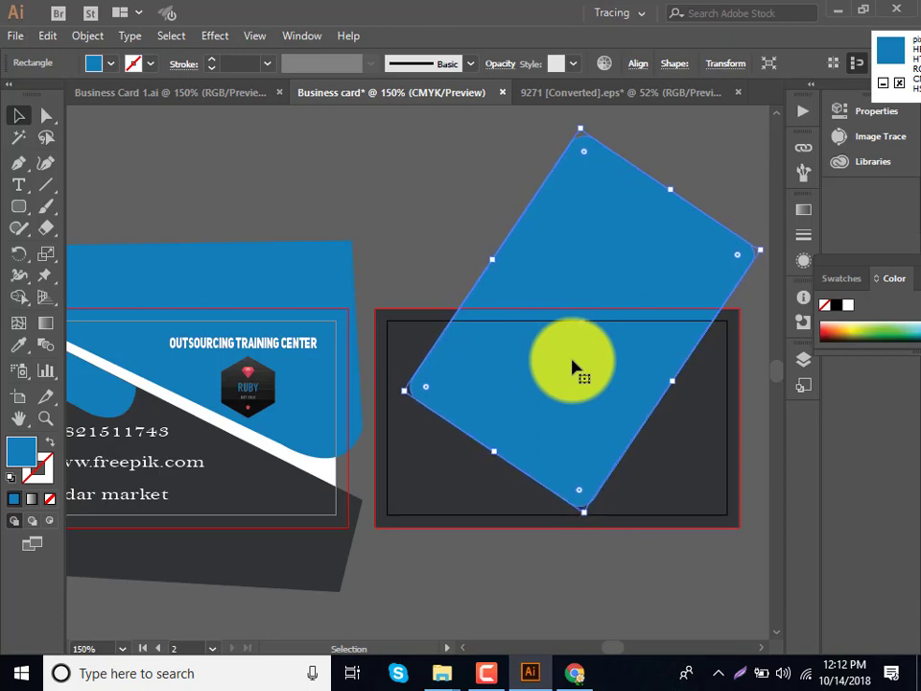
pyautogui.press('Right')
pyautogui.press('Right')
pyautogui.click(428, 245)
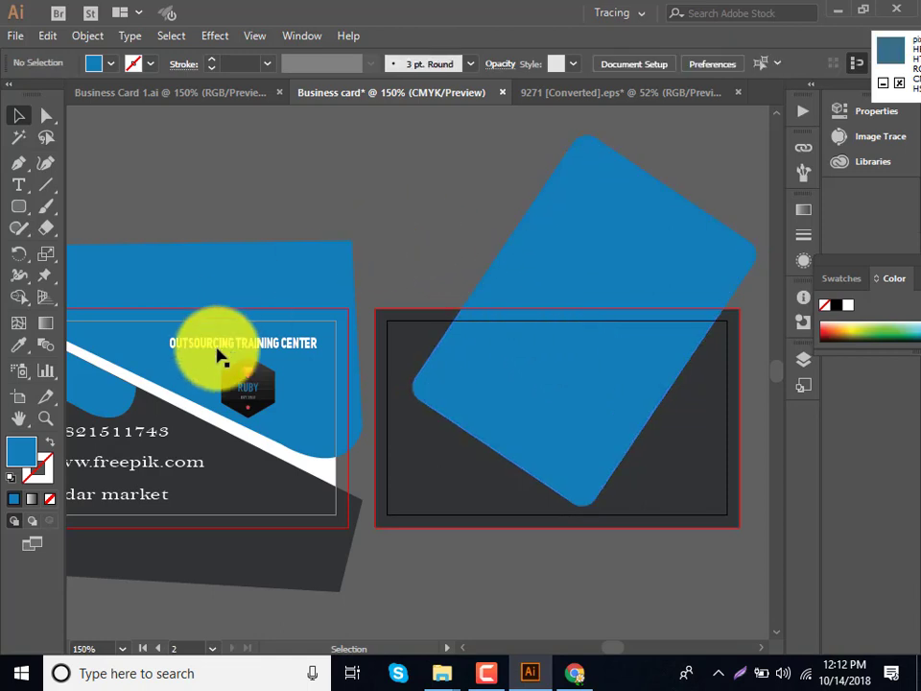
# - Copy the OUTSOURCING TRAINING CENTER title onto the back card and bring it in front of the blue shape
pyautogui.click(259, 348)
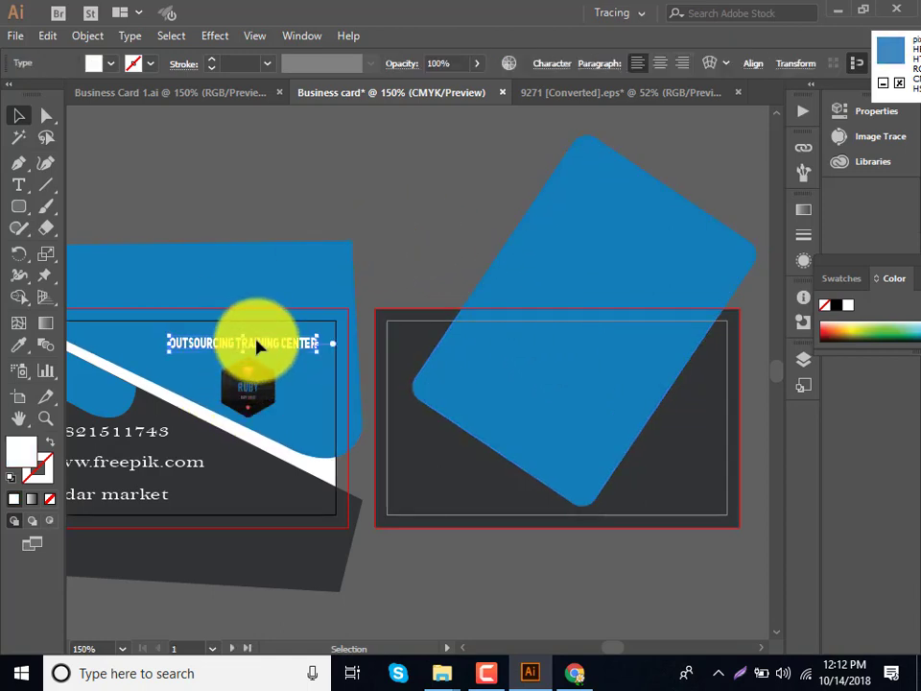
pyautogui.moveTo(257, 347)
pyautogui.mouseDown()
pyautogui.moveTo(566, 360)
pyautogui.moveTo(561, 353)
pyautogui.mouseUp()
pyautogui.doubleClick(563, 354)
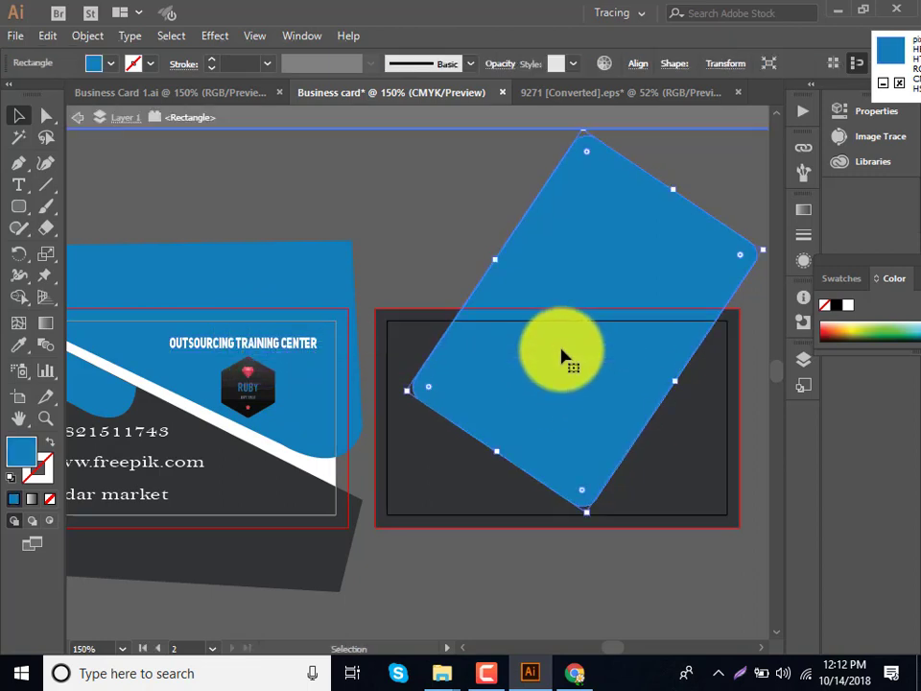
pyautogui.click(313, 202)
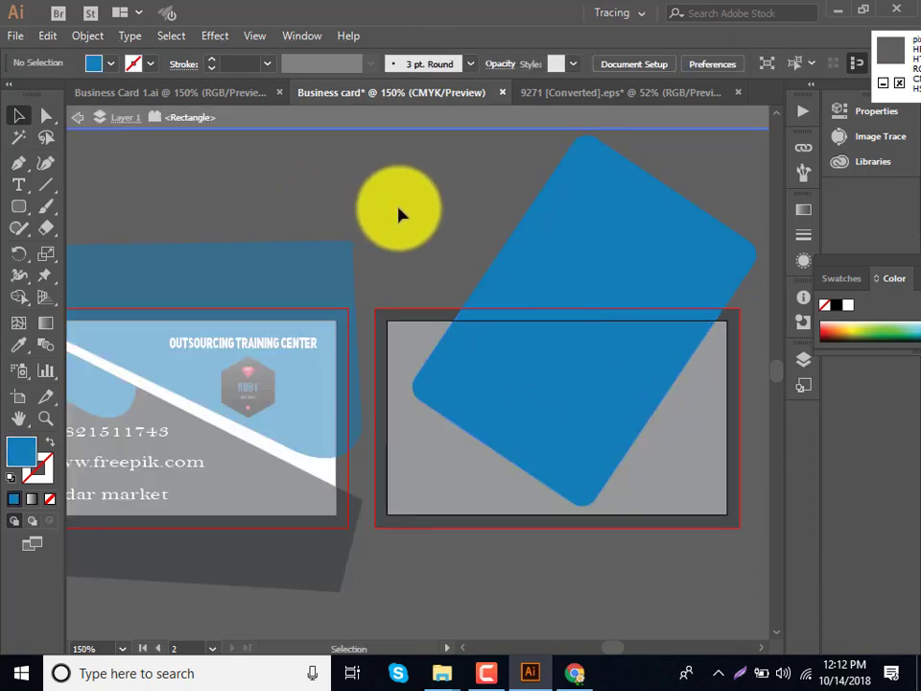
pyautogui.doubleClick(452, 228)
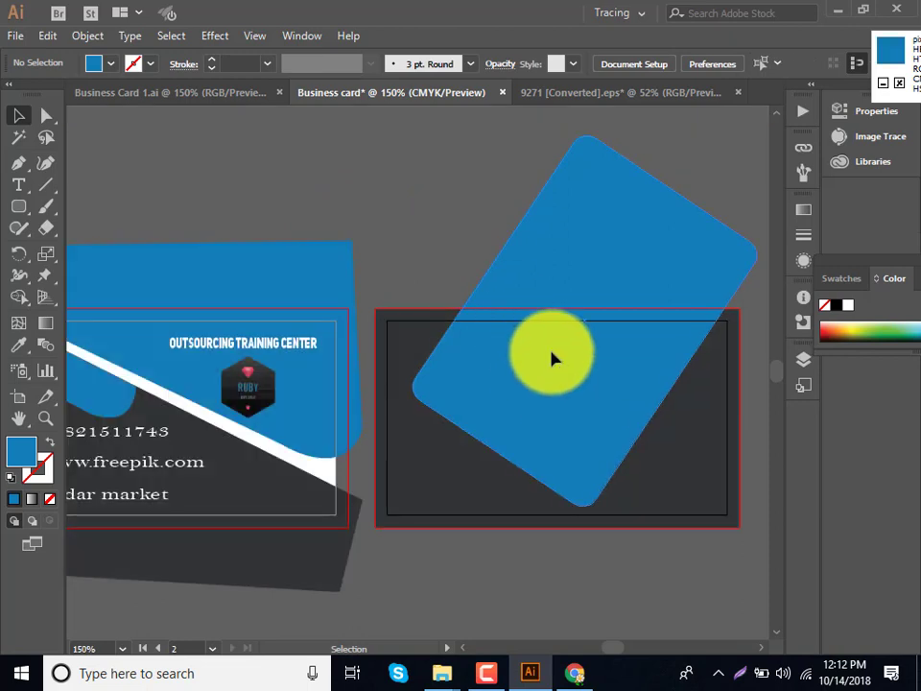
pyautogui.click(550, 354)
pyautogui.click(220, 343)
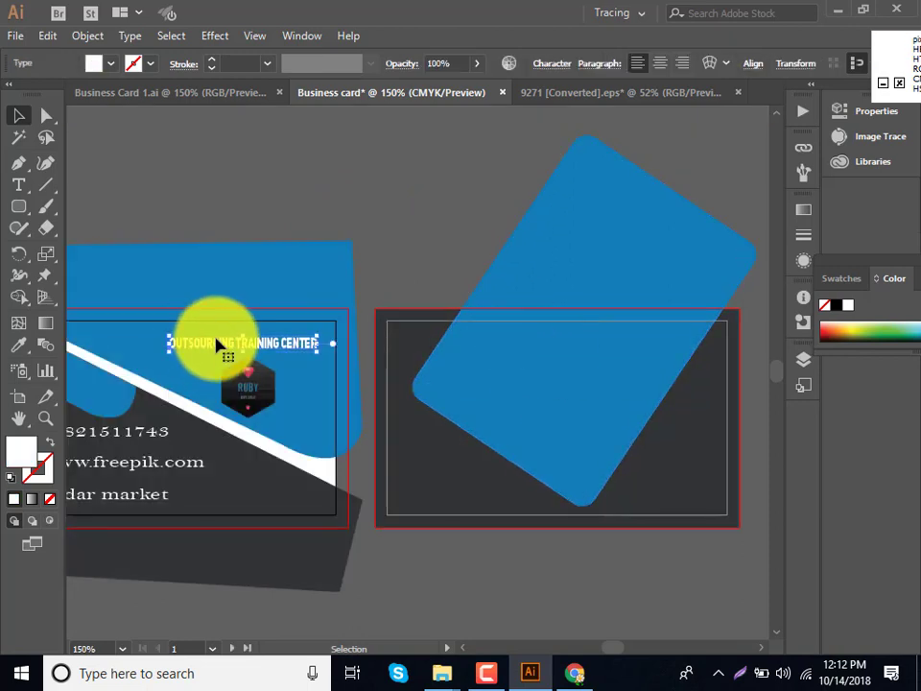
pyautogui.moveTo(223, 353); pyautogui.dragTo(503, 368)
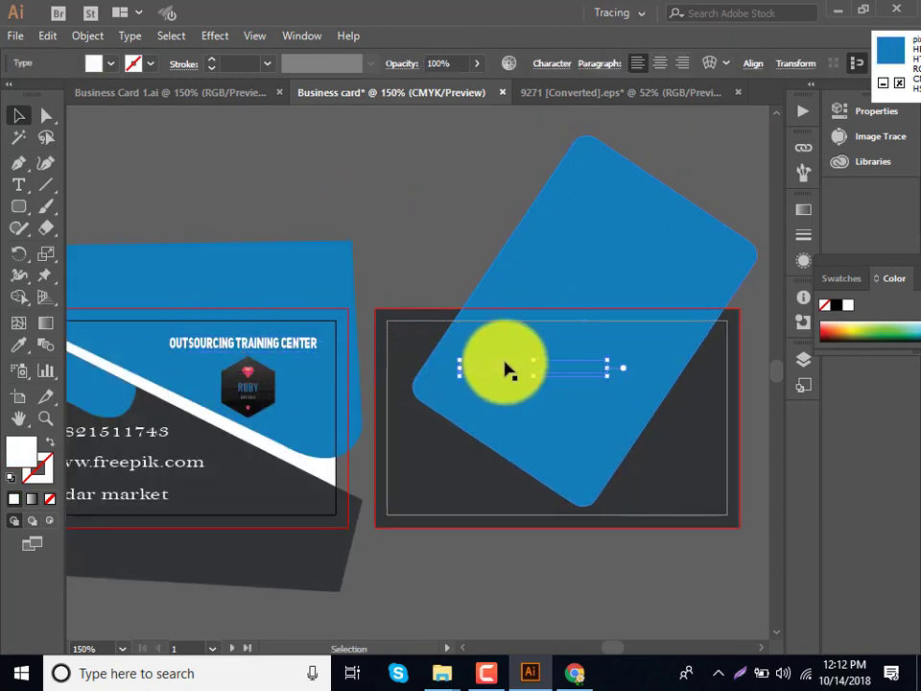
pyautogui.click(89, 37)
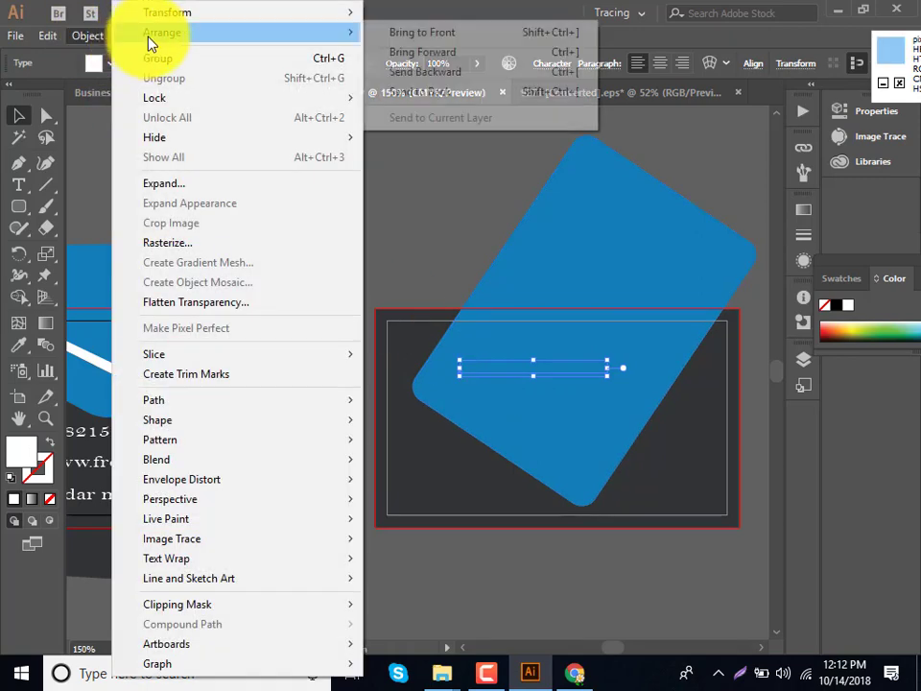
pyautogui.click(423, 38)
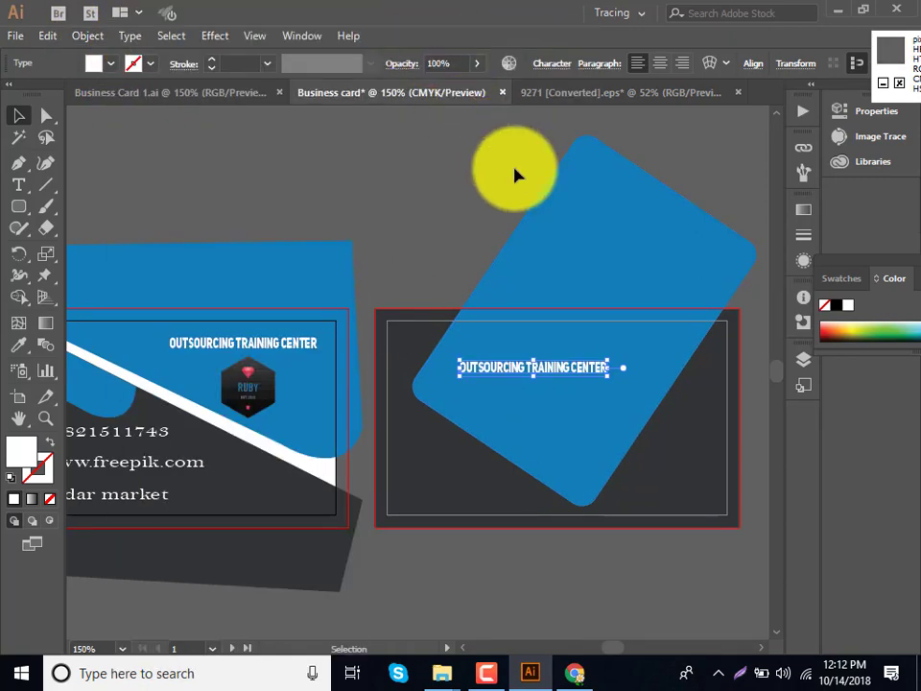
# - Retype the copied title as the name and enlarge it on the back card
pyautogui.doubleClick(565, 370)
pyautogui.hotkey('ctrl', 'a')
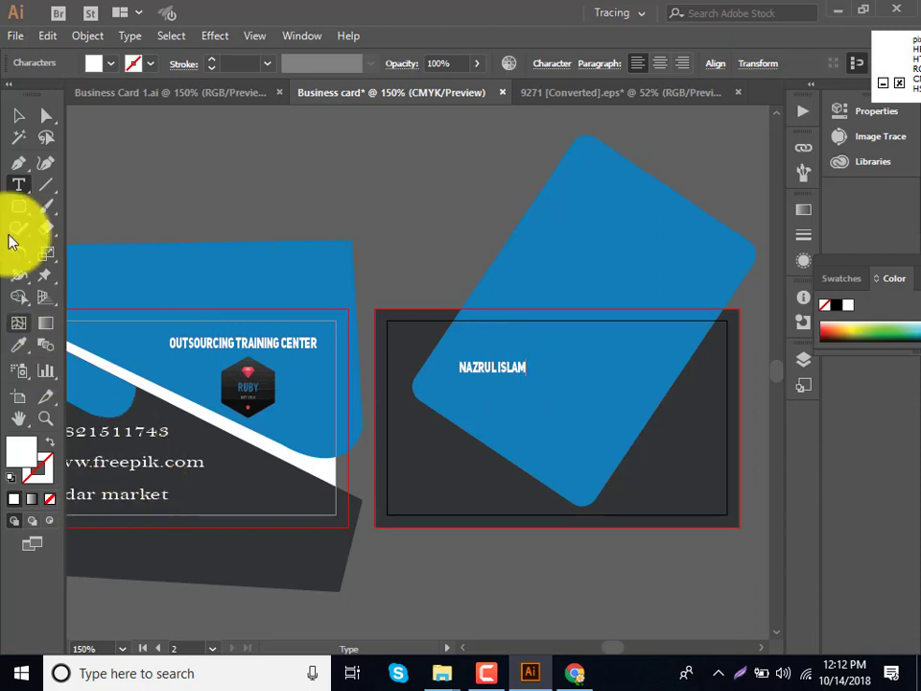
pyautogui.click(18, 115)
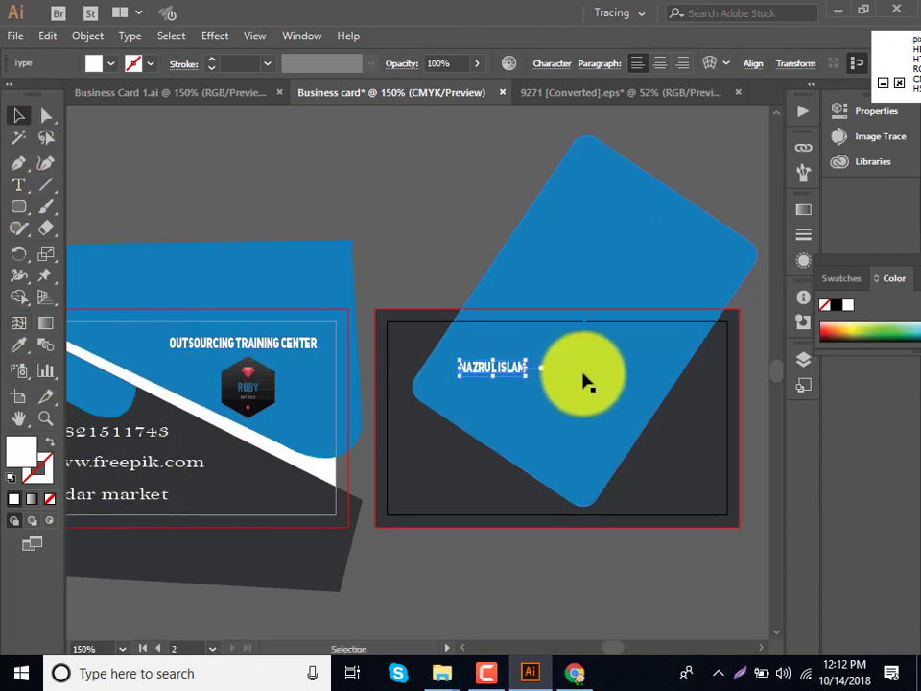
pyautogui.moveTo(527, 374)
pyautogui.mouseDown()
pyautogui.moveTo(557, 393)
pyautogui.moveTo(557, 355)
pyautogui.mouseUp()
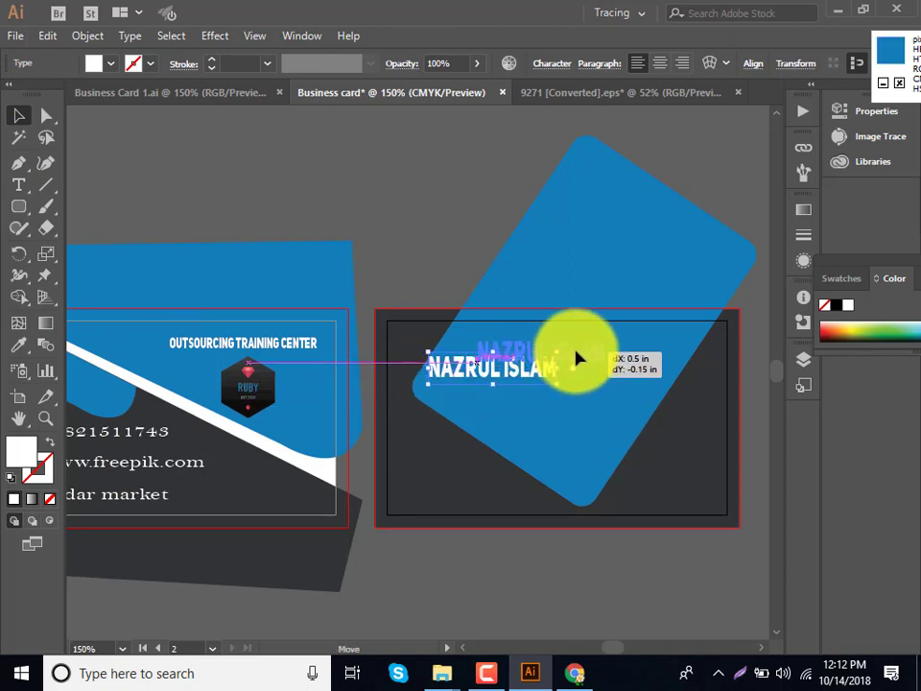
# - Drag the front card's phone number text over to the back card
pyautogui.click(123, 433)
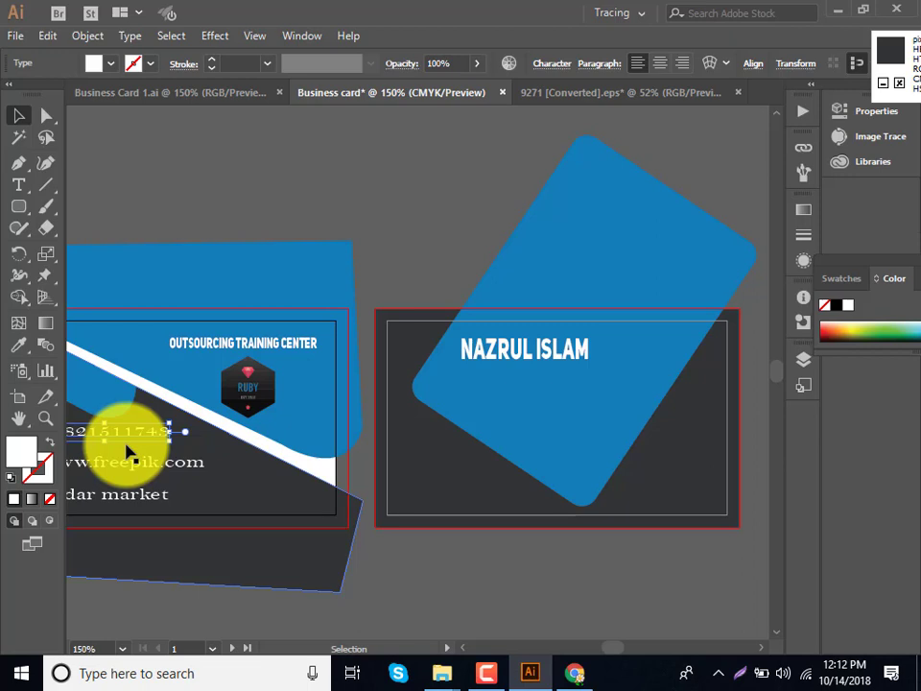
pyautogui.moveTo(132, 438); pyautogui.dragTo(566, 393)
pyautogui.press('t')
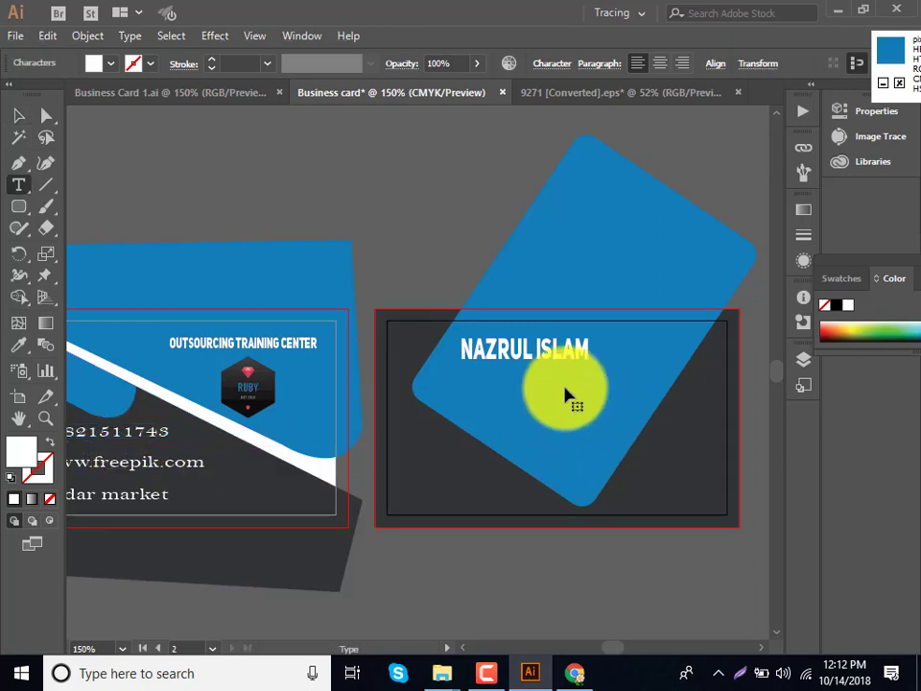
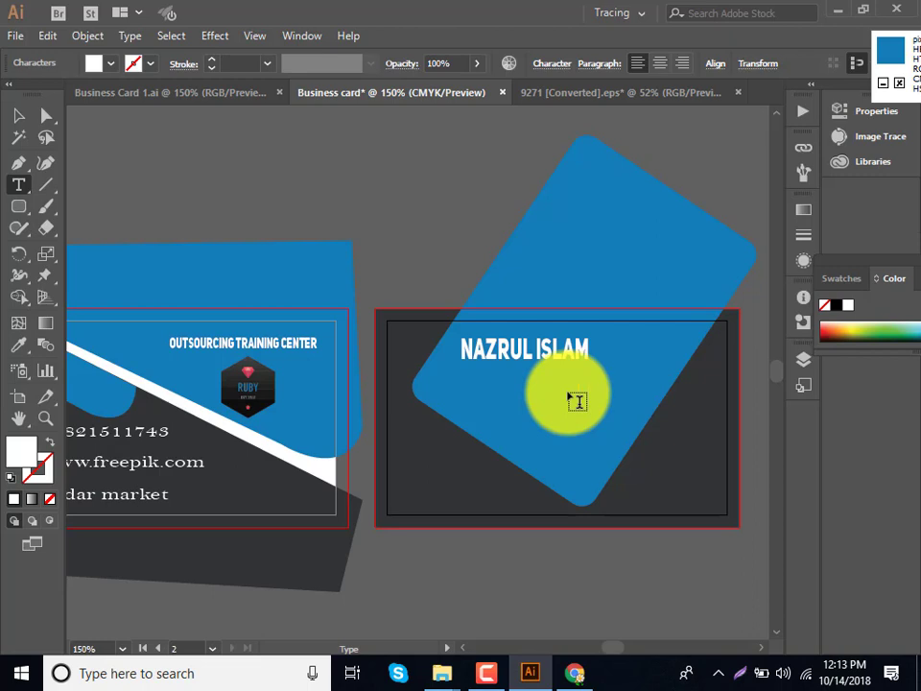
# - Bring the Graphic Designer title in front of the blue shape
pyautogui.hotkey('ctrl', 'a')
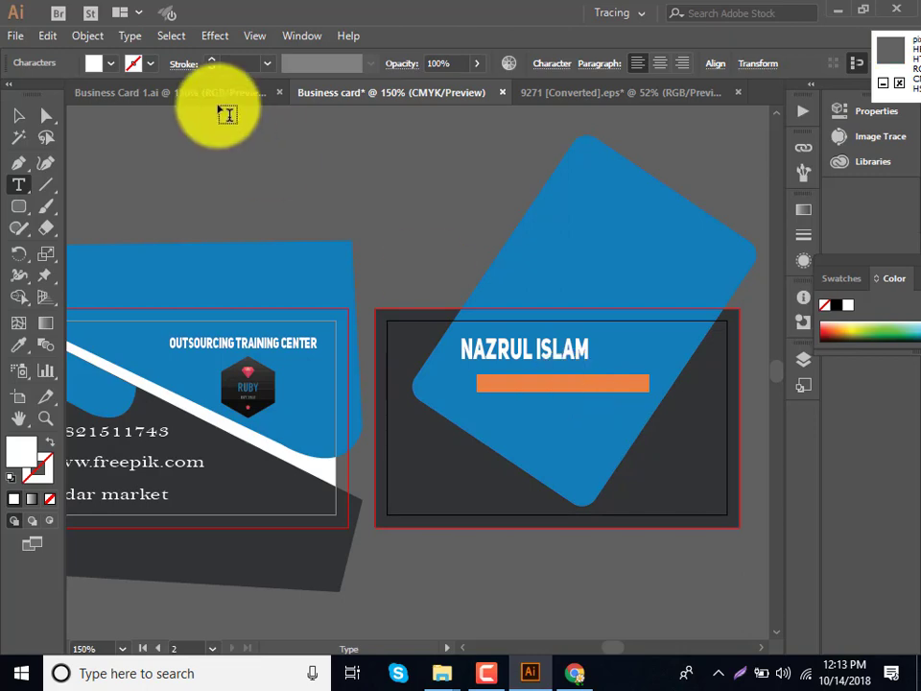
pyautogui.click(82, 35)
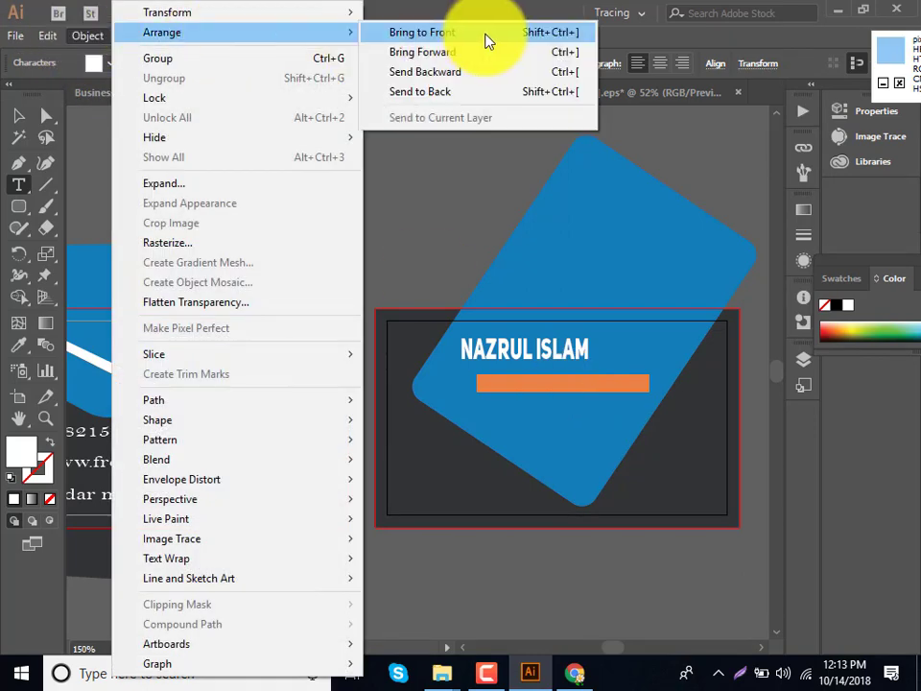
pyautogui.click(485, 33)
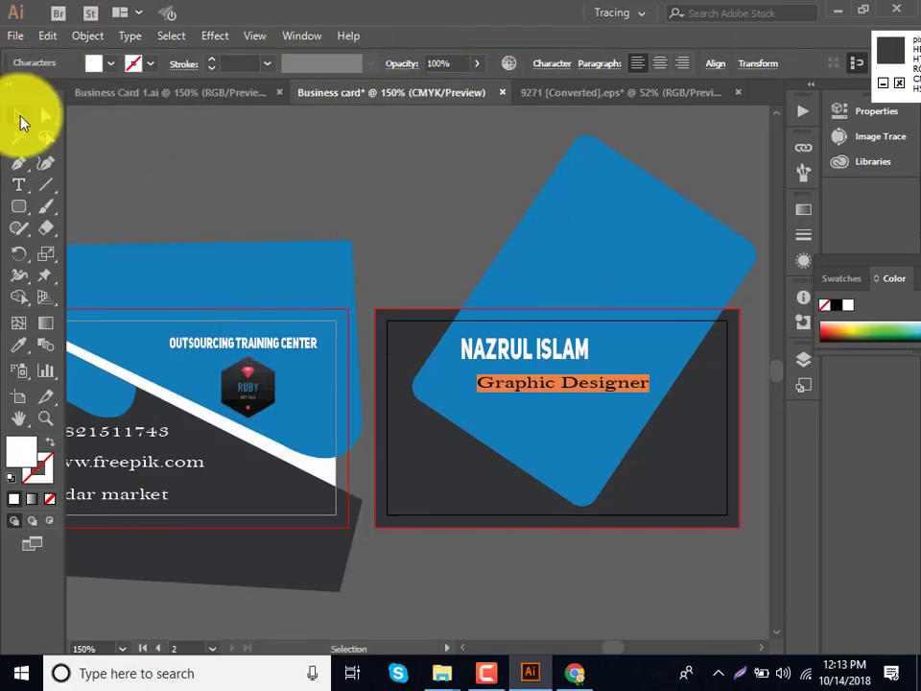
# - Enlarge the Graphic Designer title box so it wraps into two lines under the name
pyautogui.click(18, 115)
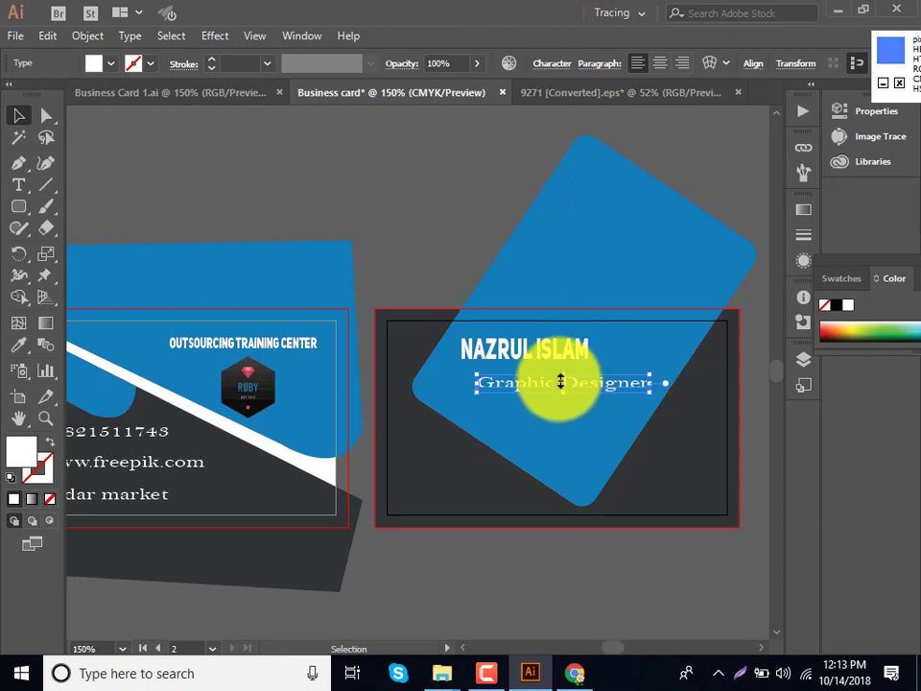
pyautogui.doubleClick(579, 384)
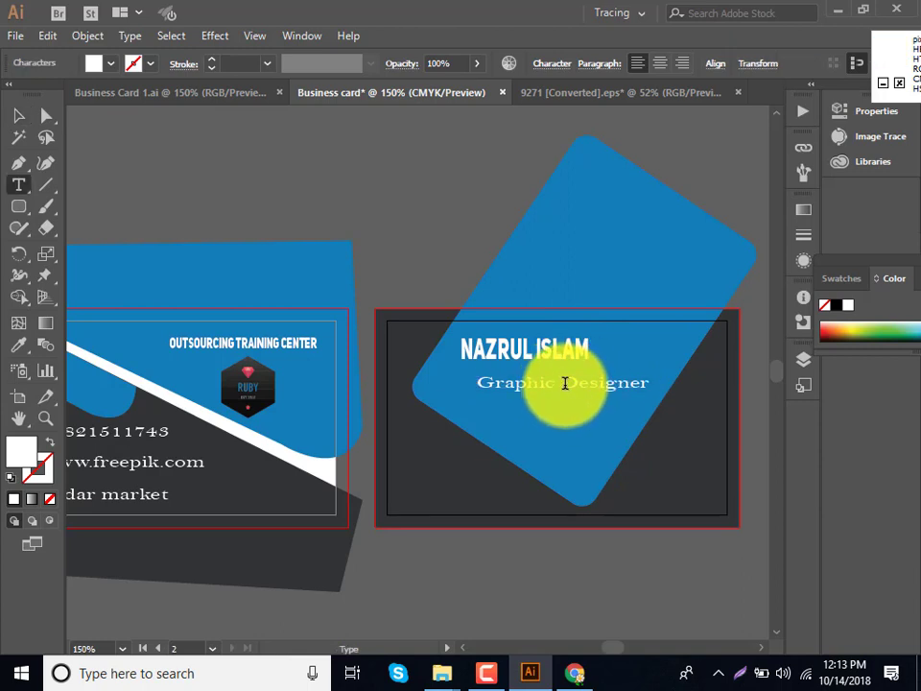
pyautogui.click(19, 116)
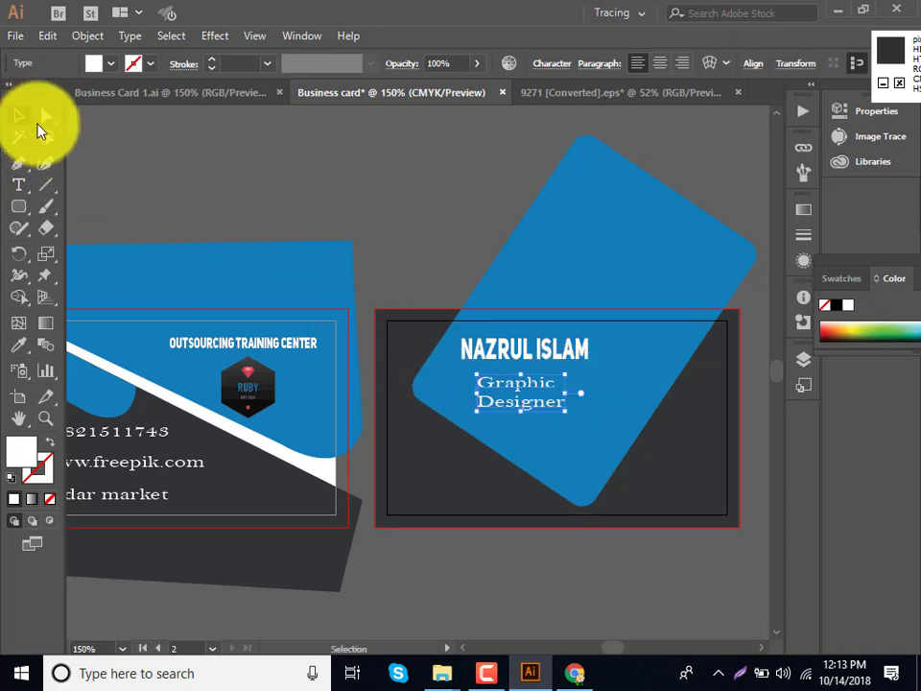
pyautogui.moveTo(566, 411)
pyautogui.mouseDown()
pyautogui.moveTo(602, 432)
pyautogui.moveTo(608, 410)
pyautogui.moveTo(534, 404)
pyautogui.moveTo(590, 405)
pyautogui.moveTo(582, 394)
pyautogui.mouseUp()
pyautogui.click(581, 433)
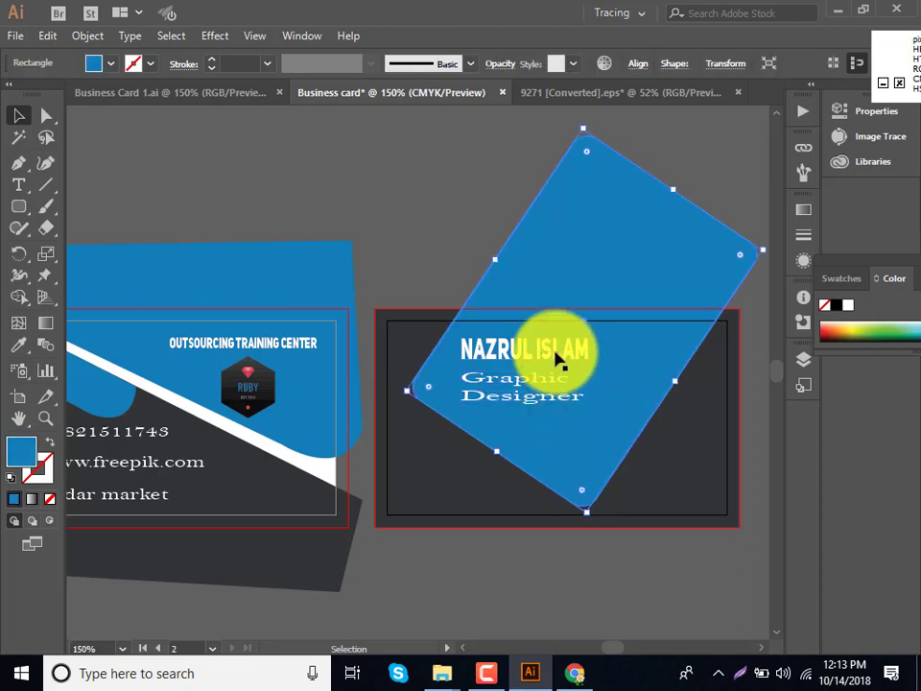
pyautogui.click(555, 355)
pyautogui.click(535, 394)
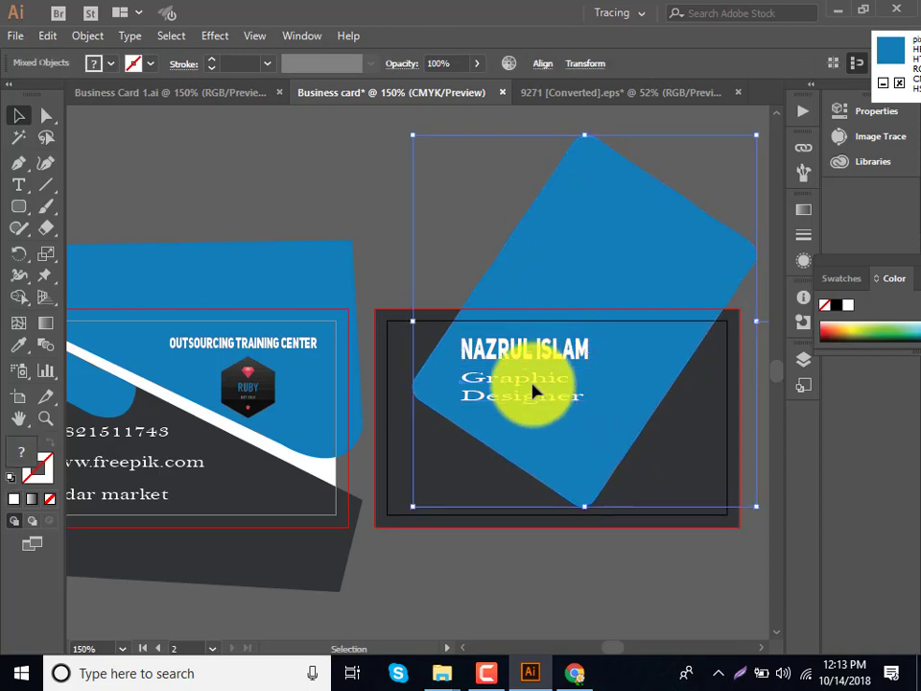
pyautogui.click(533, 390)
pyautogui.keyDown('shift'); pyautogui.click(542, 353); pyautogui.keyUp('shift')
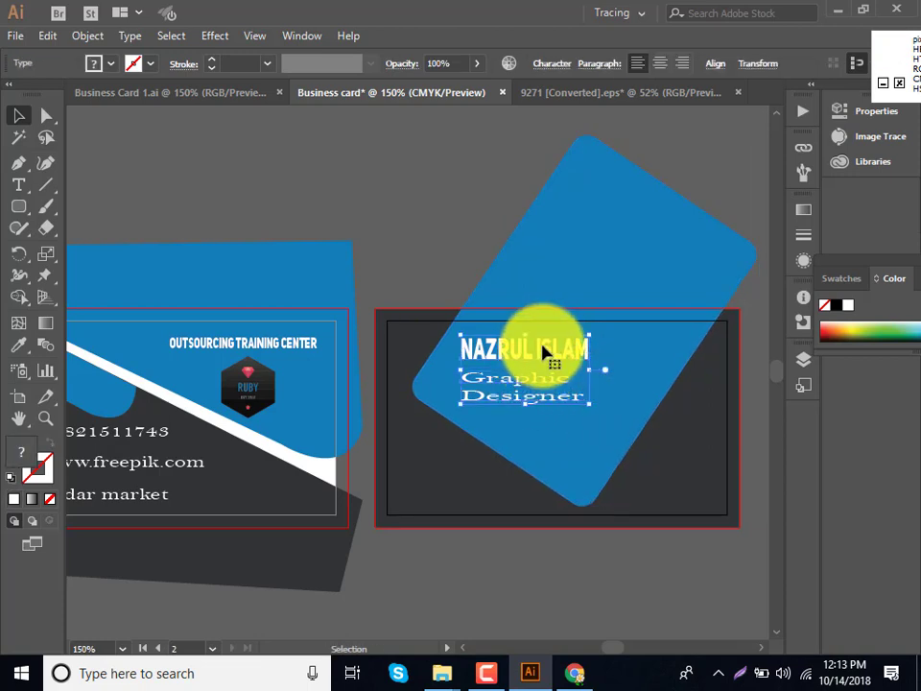
pyautogui.press('Left')
pyautogui.press('Left')
pyautogui.press('Left')
pyautogui.press('Left')
pyautogui.press('Left')
pyautogui.press('Left')
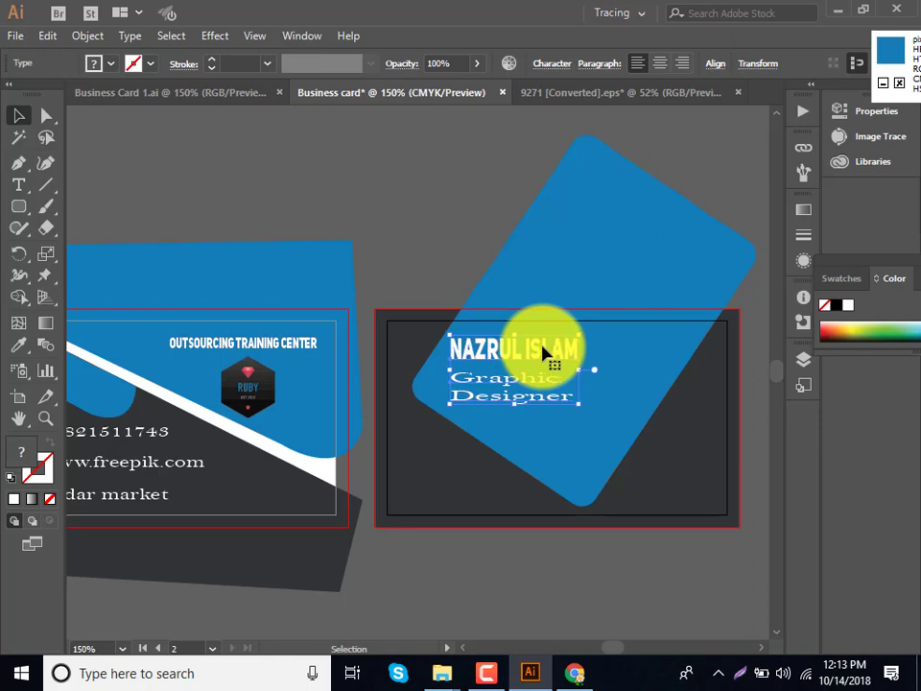
pyautogui.press('Left')
pyautogui.press('Left')
pyautogui.press('Left')
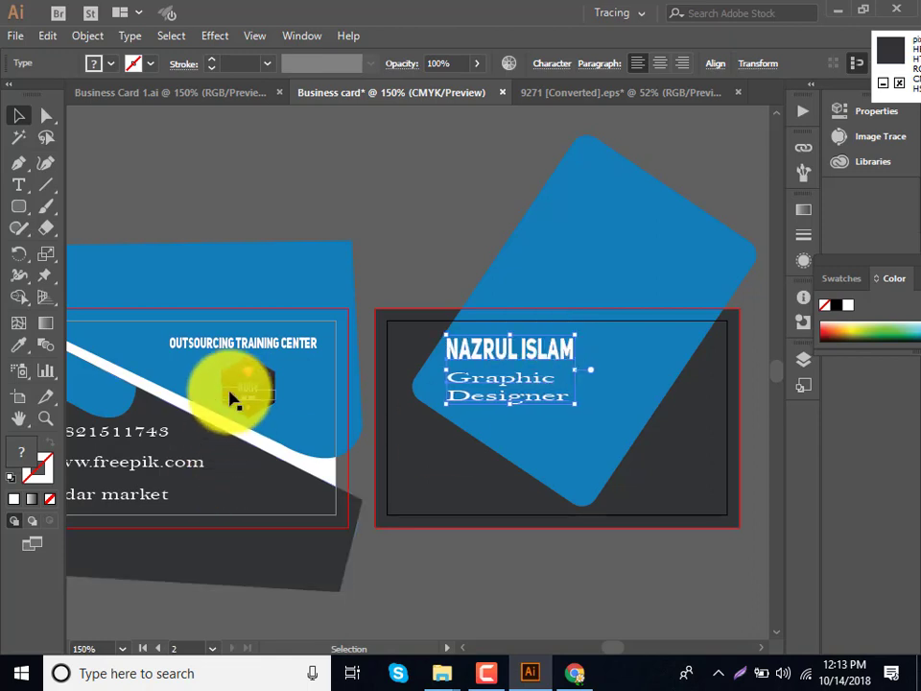
# - Place a copy of the RUBY logo right of the name and bring it to front
pyautogui.click(231, 396)
pyautogui.moveTo(232, 395); pyautogui.dragTo(603, 368)
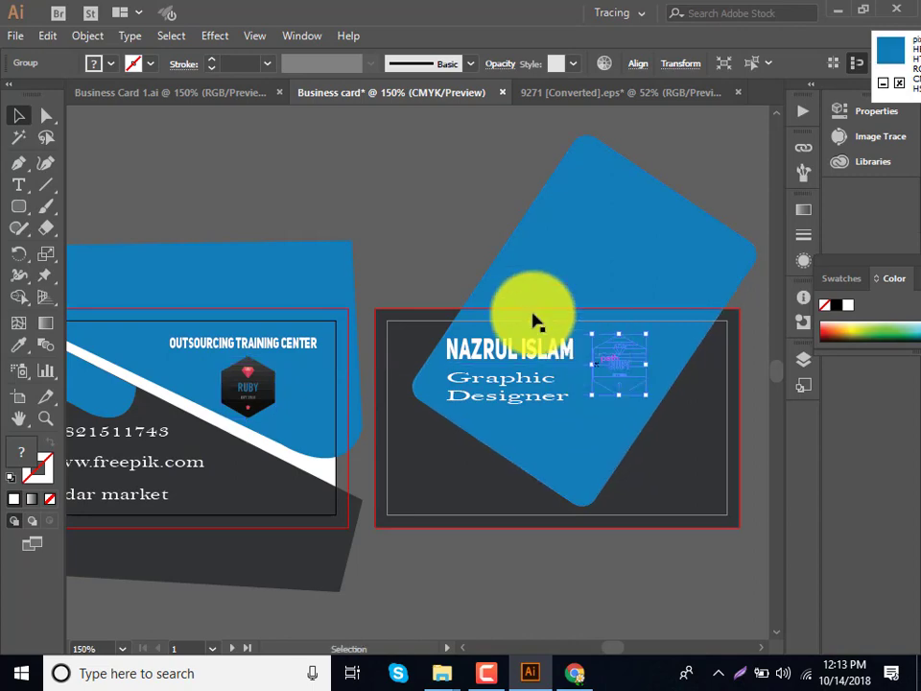
pyautogui.click(86, 38)
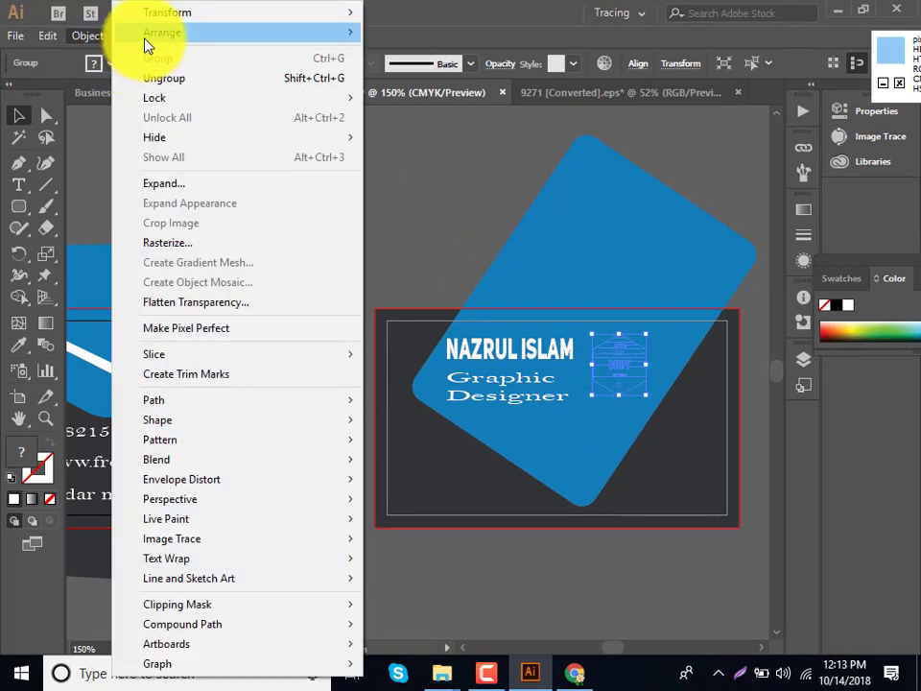
pyautogui.click(432, 31)
pyautogui.click(407, 132)
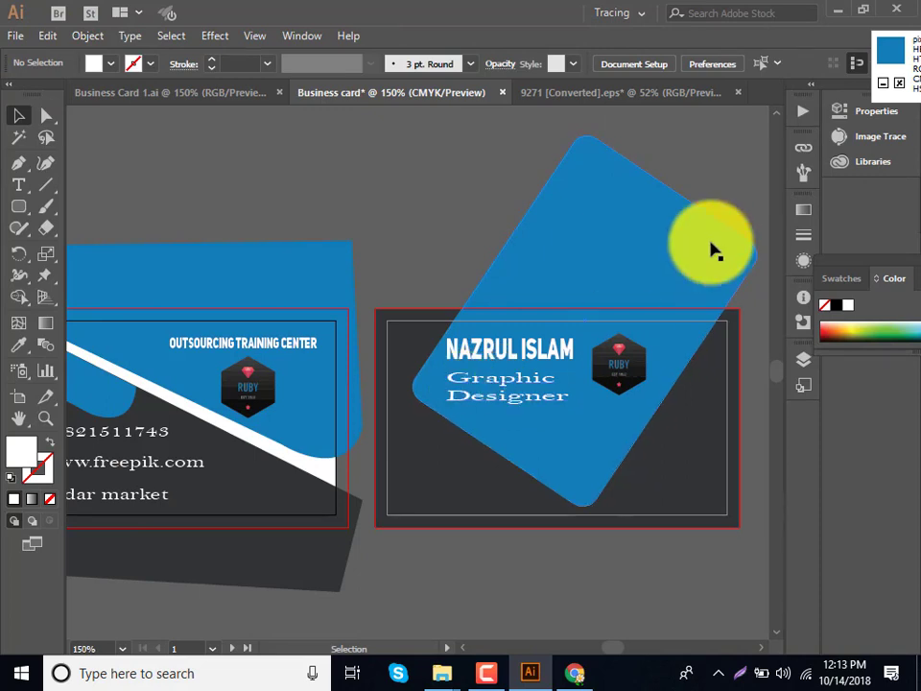
pyautogui.click(678, 299)
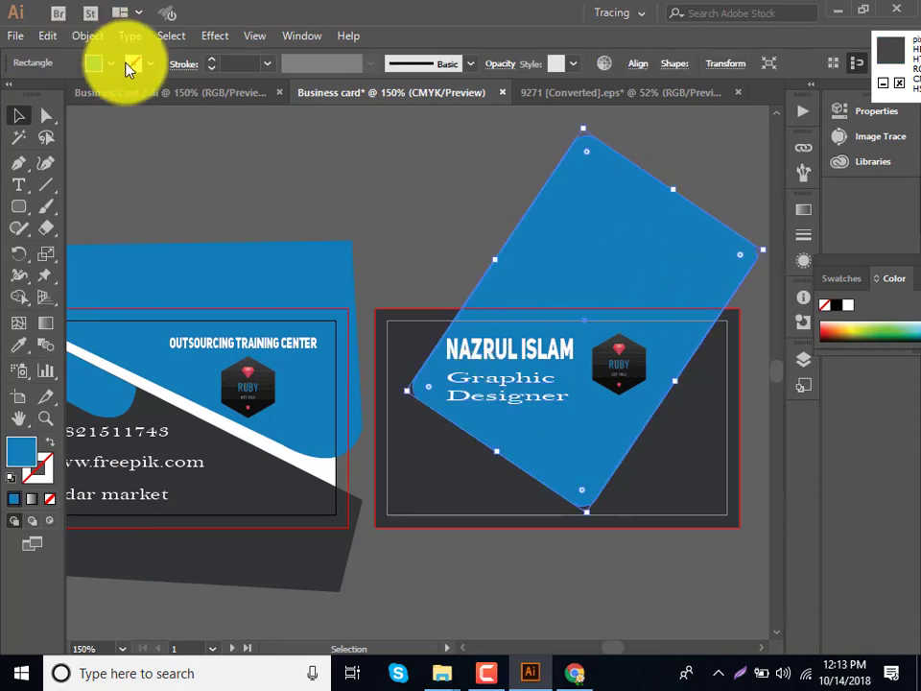
# - Apply a Multiply, 75% opacity drop shadow with 0 in X offset to the rotated blue shape
pyautogui.click(206, 36)
pyautogui.moveTo(238, 239)
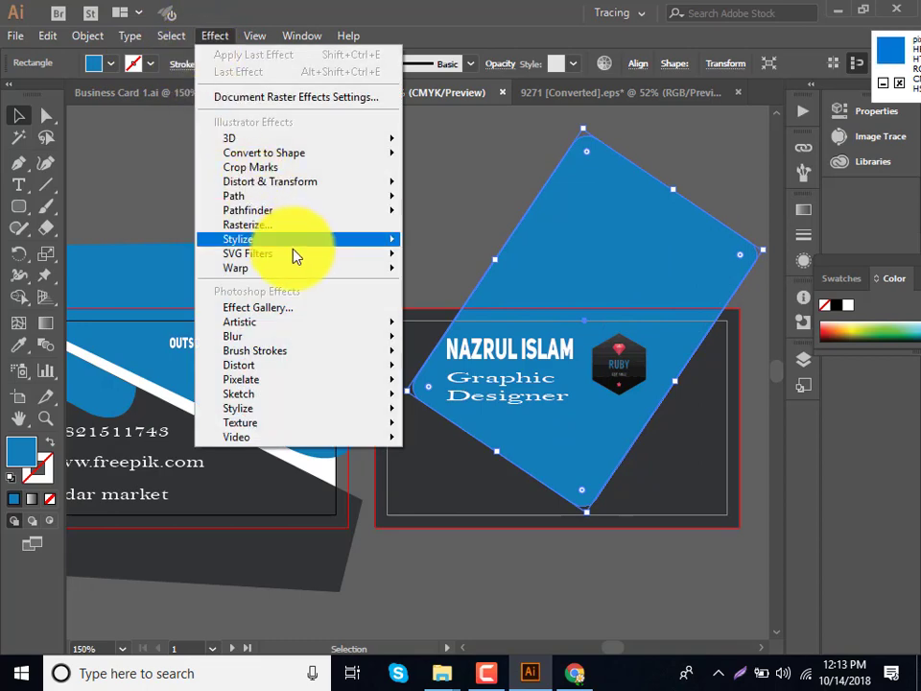
pyautogui.click(470, 244)
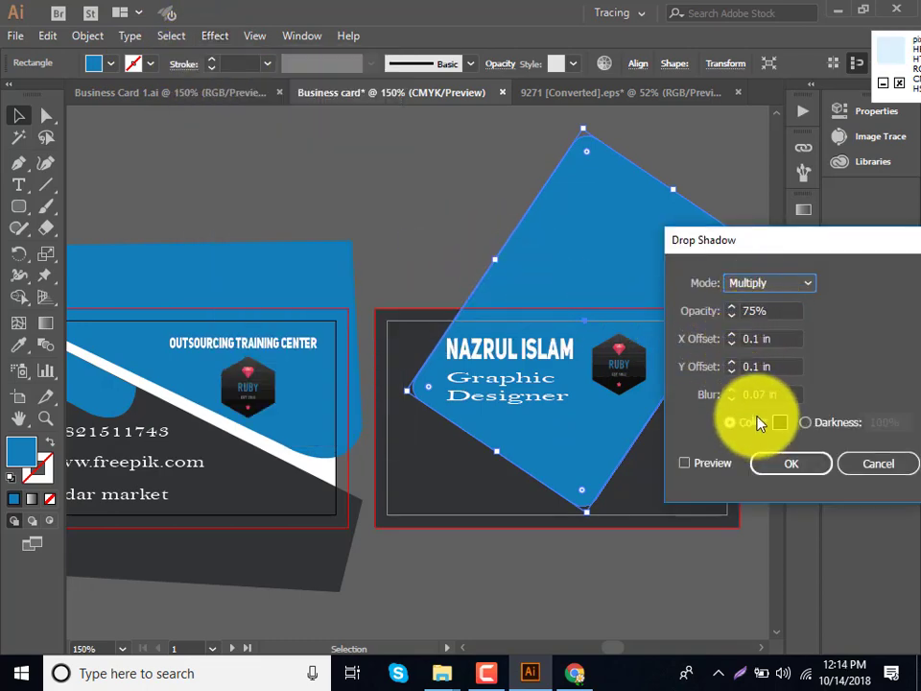
pyautogui.click(684, 462)
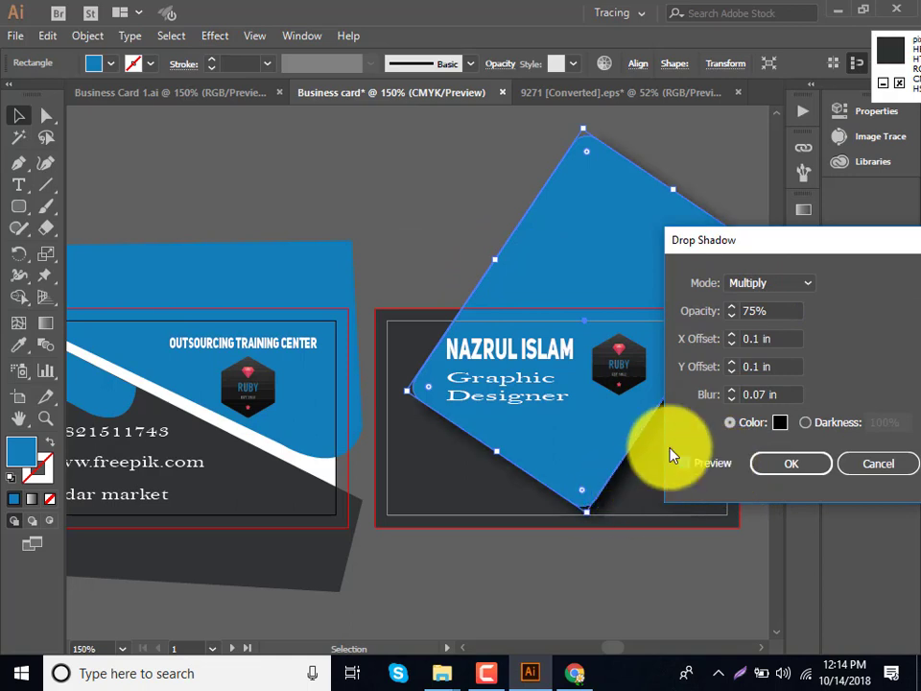
pyautogui.moveTo(759, 337); pyautogui.dragTo(740, 342)
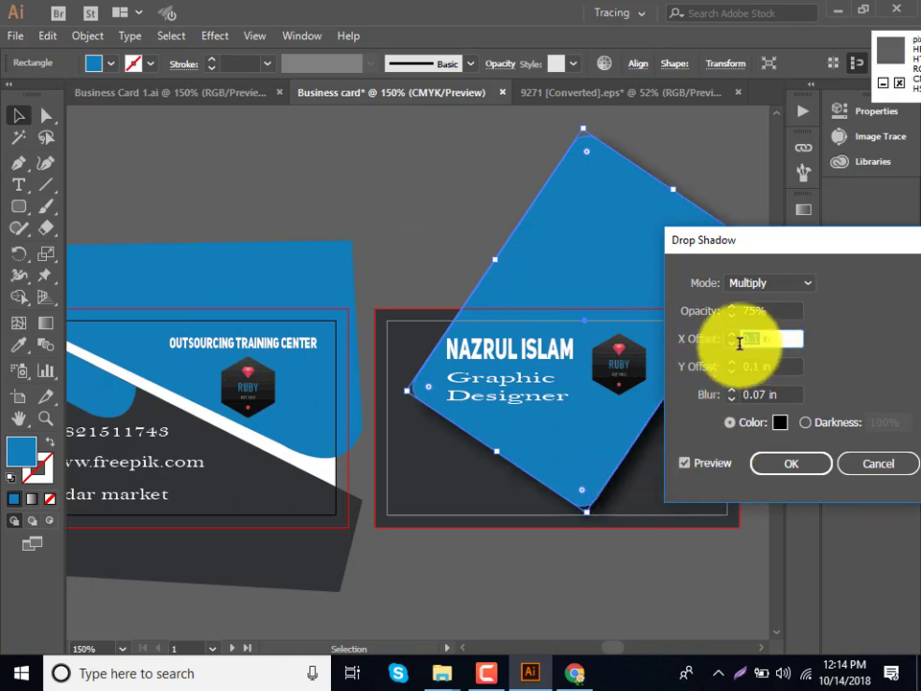
pyautogui.write('0')
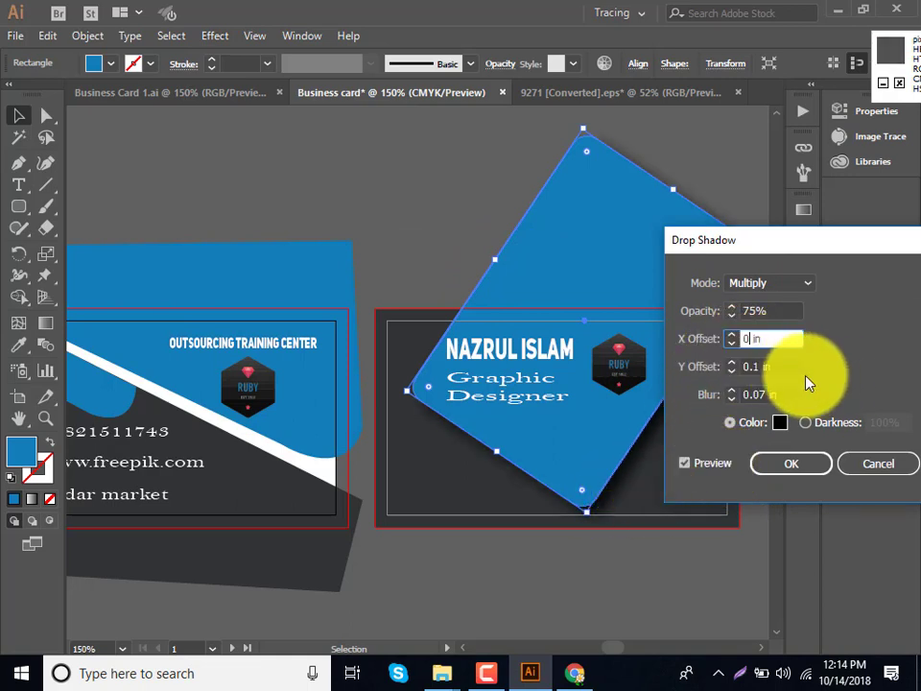
pyautogui.press('Tab')
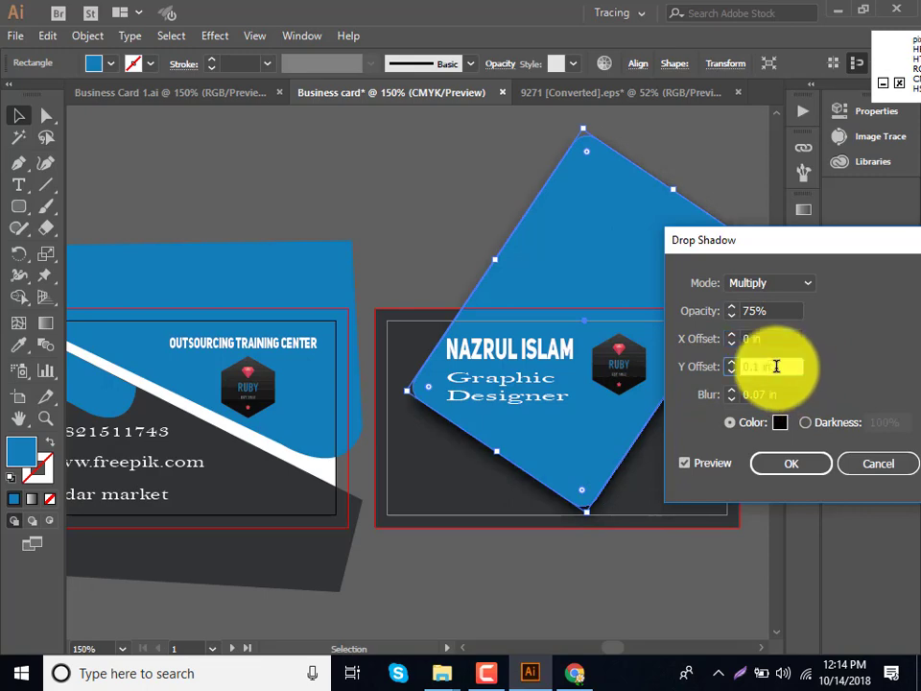
pyautogui.click(802, 465)
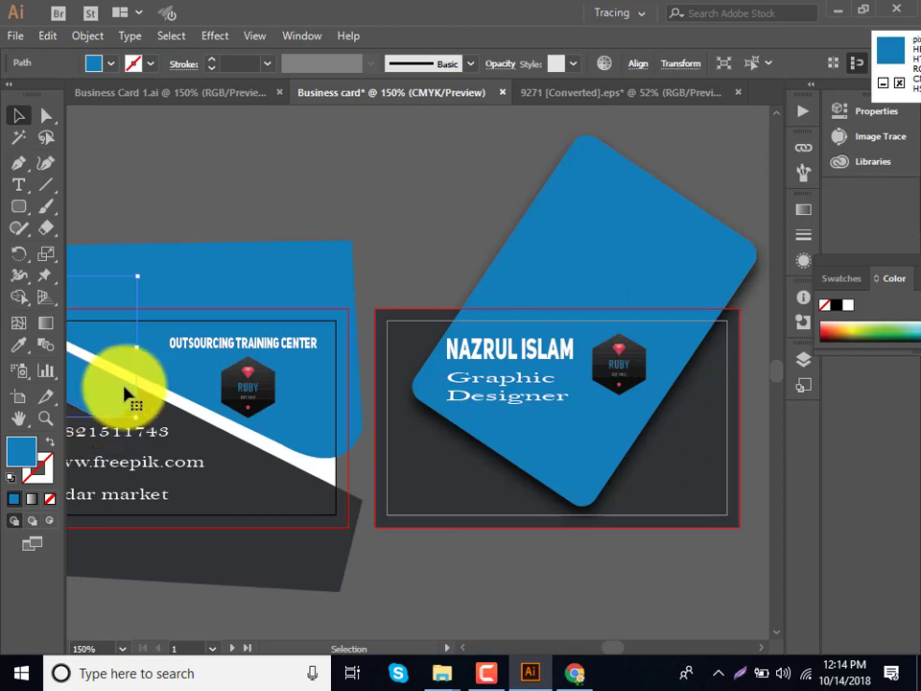
# - Apply a drop shadow with 0.1 in Y offset and 0.07 in blur to the upper-left blue shape
pyautogui.click(208, 37)
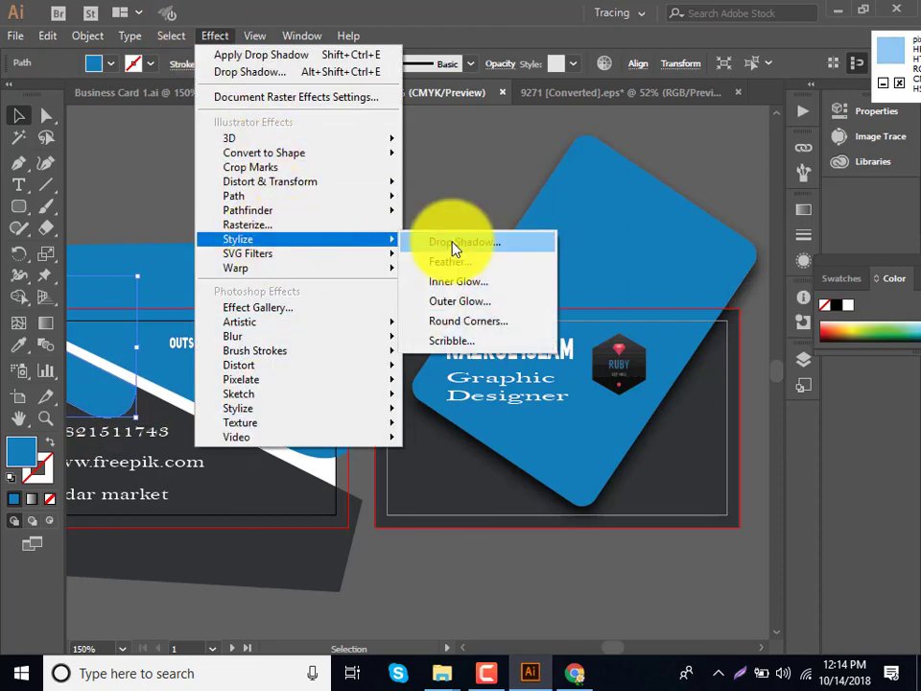
pyautogui.click(459, 239)
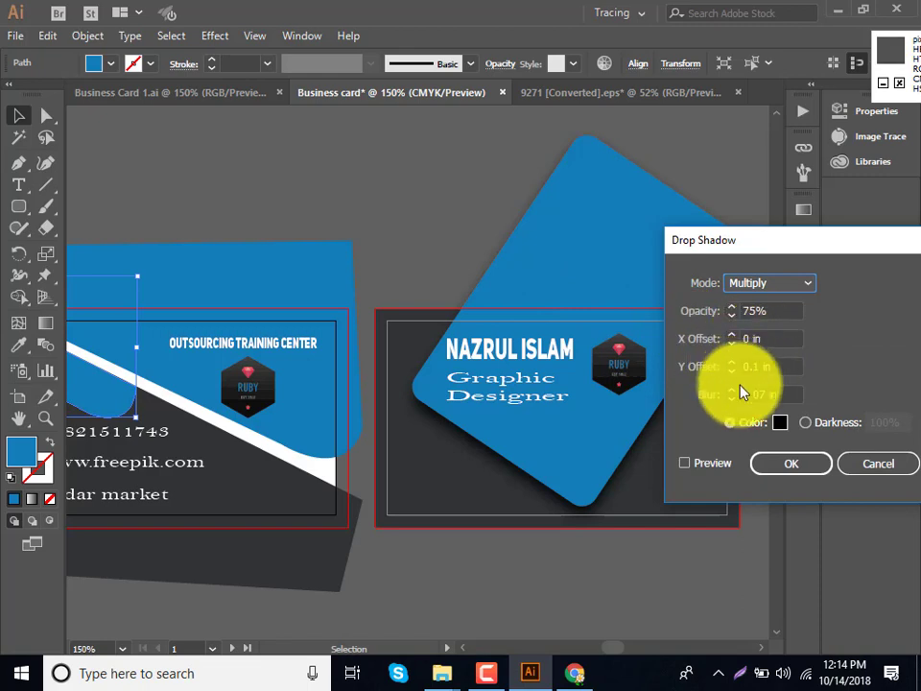
pyautogui.click(705, 465)
pyautogui.click(767, 470)
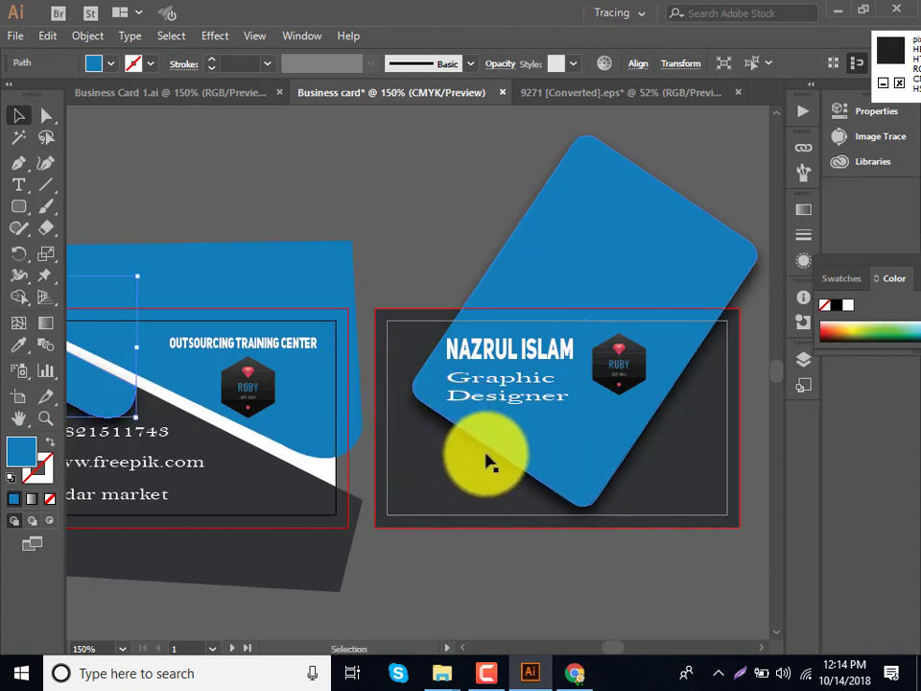
pyautogui.click(671, 451)
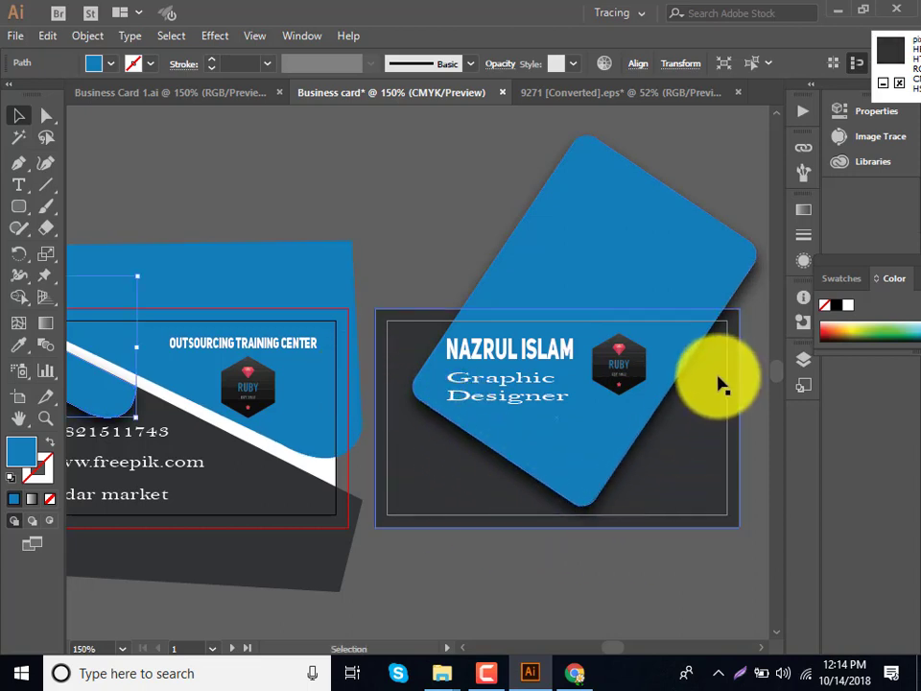
pyautogui.moveTo(486, 401)
pyautogui.mouseDown()
pyautogui.moveTo(582, 385)
pyautogui.moveTo(609, 369)
pyautogui.mouseUp()
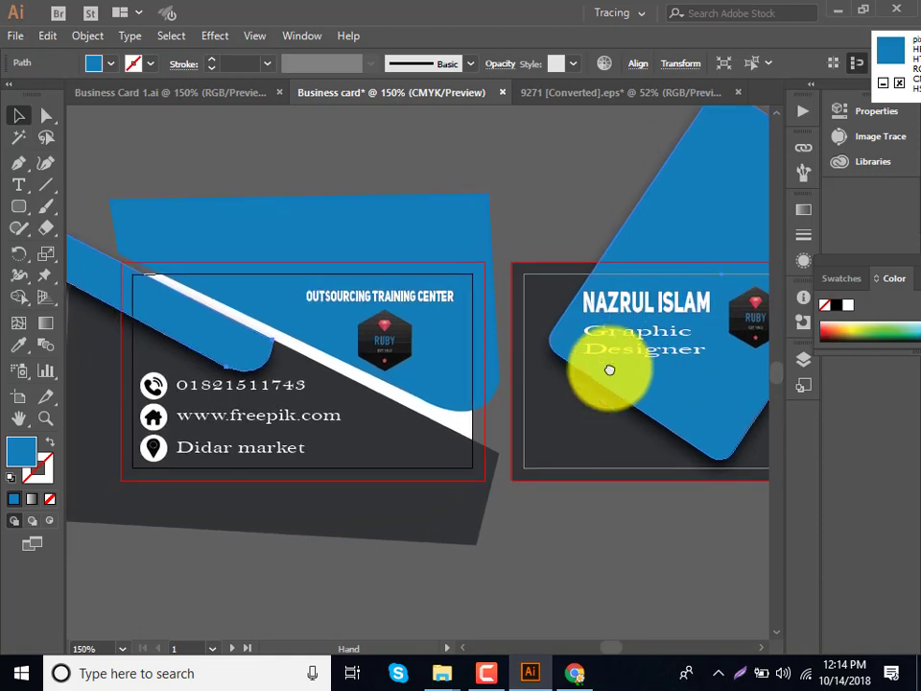
pyautogui.click(446, 484)
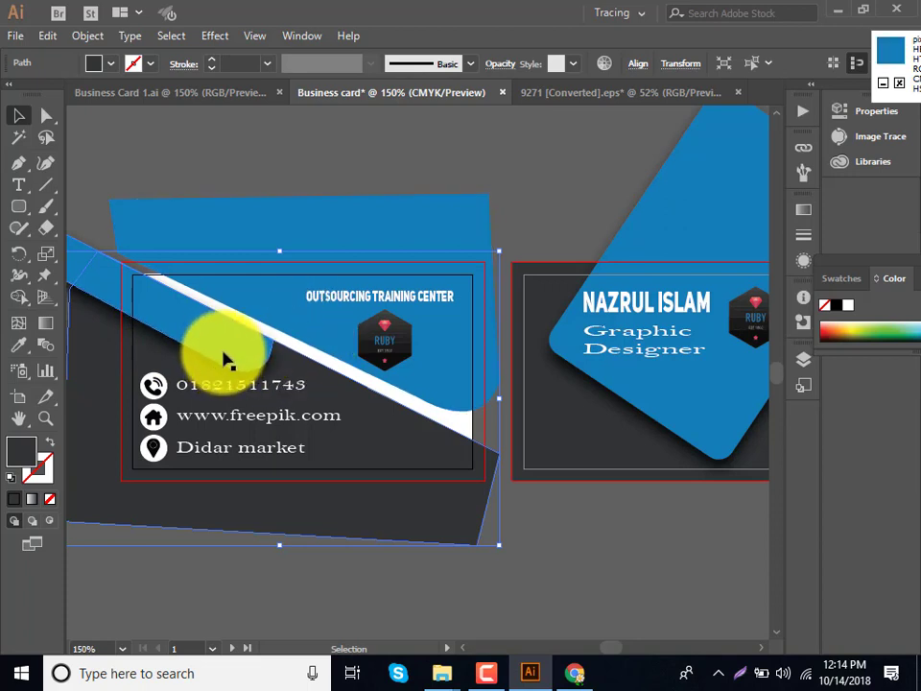
pyautogui.click(222, 360)
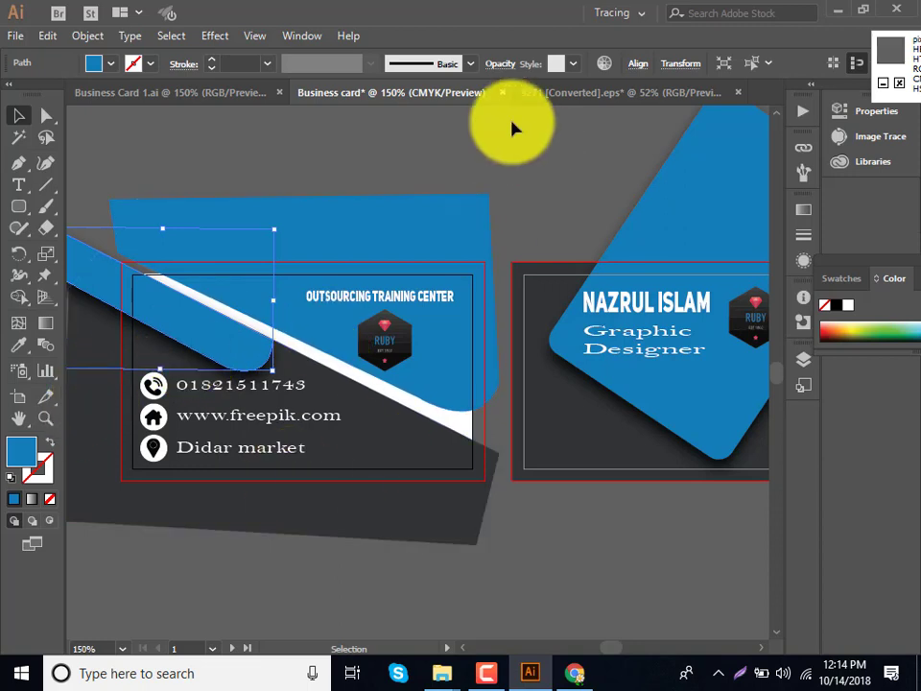
pyautogui.click(486, 673)
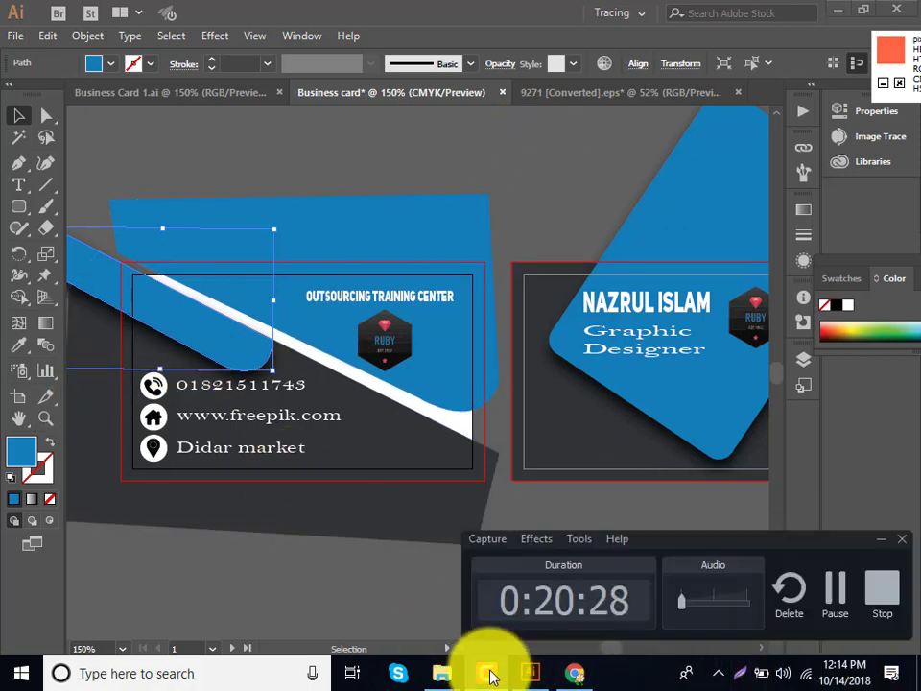